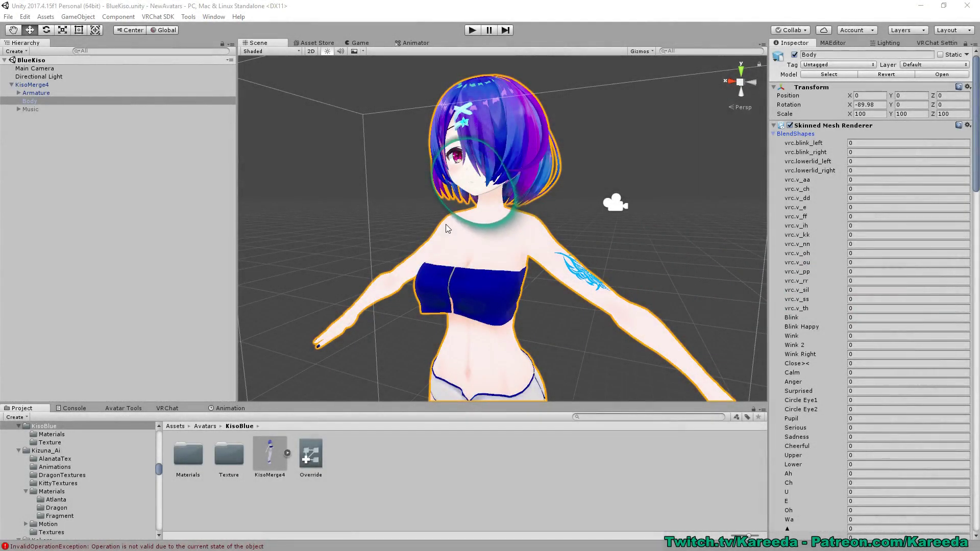
left_click(772, 134)
left_click(119, 165)
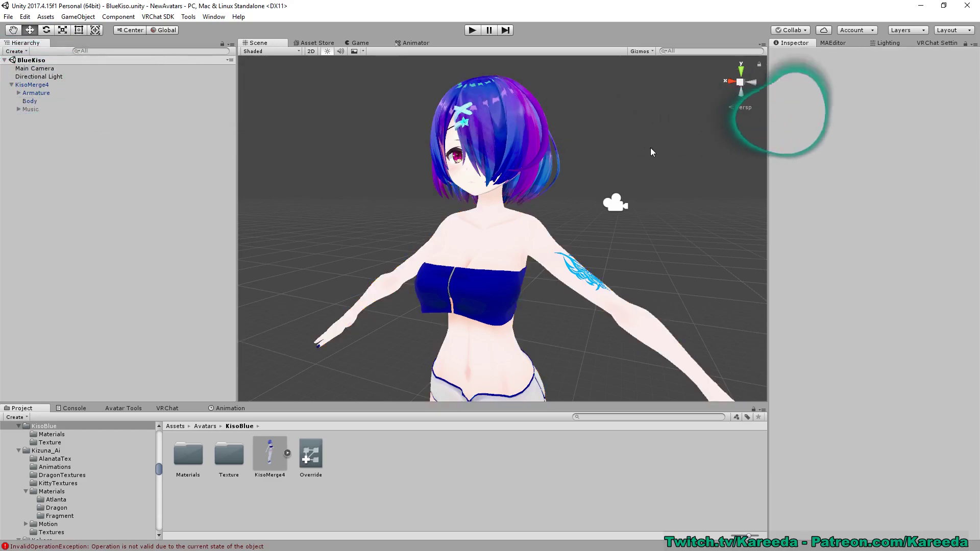
left_click(19, 93)
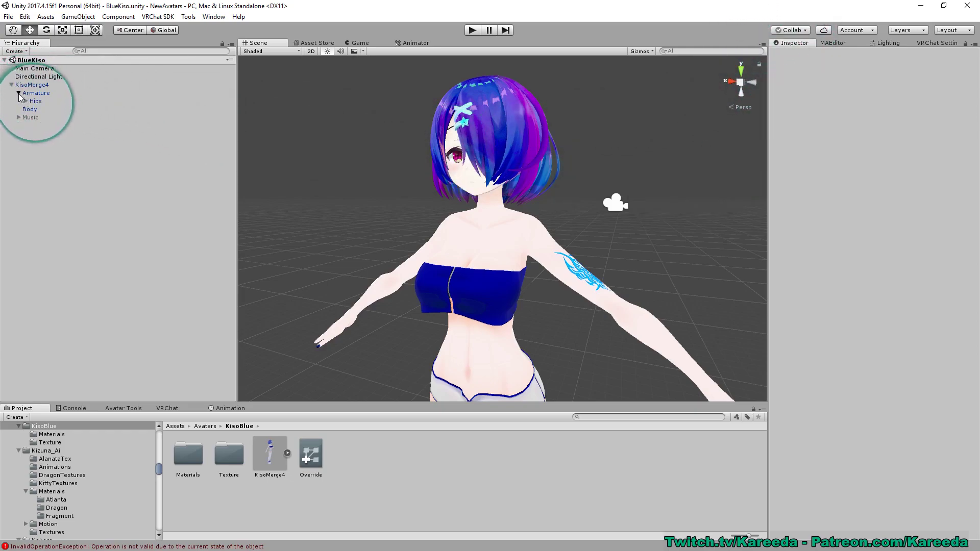
left_click(18, 93)
Select the Body mesh of KisoMerge4, frame it in the scene, expand its BlendShapes list and widen the Inspector.
right_click_drag(301, 136, 404, 141)
scroll(332, 146, "up", 4)
left_click(27, 102)
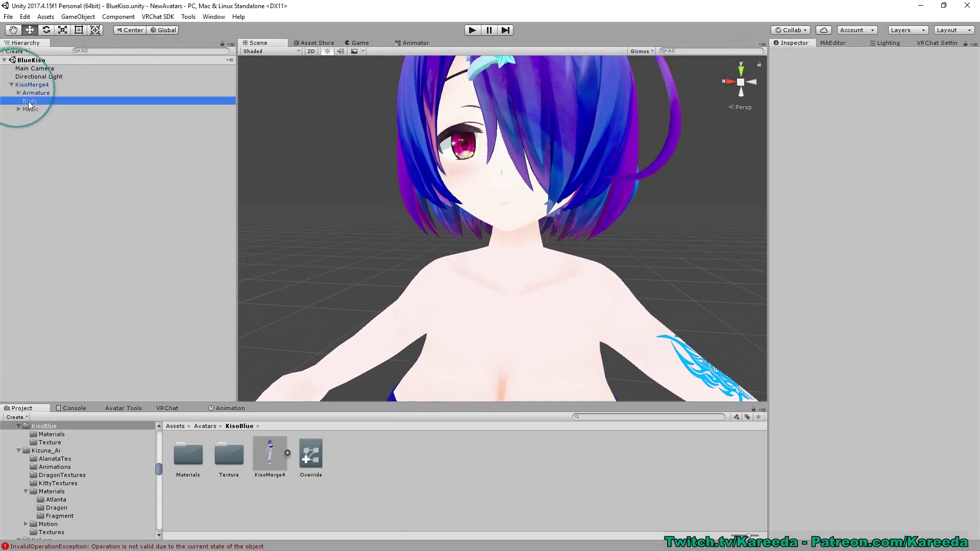
key("f")
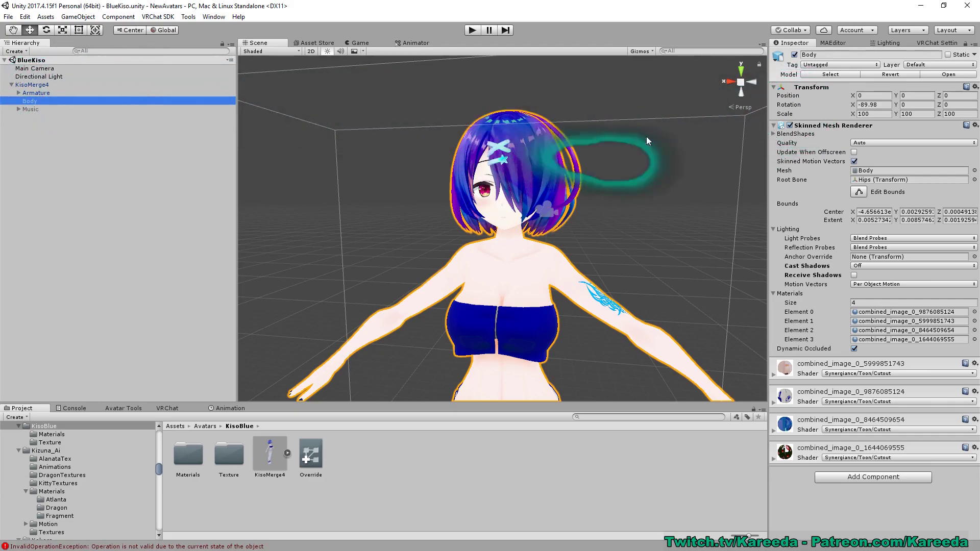
left_click(774, 134)
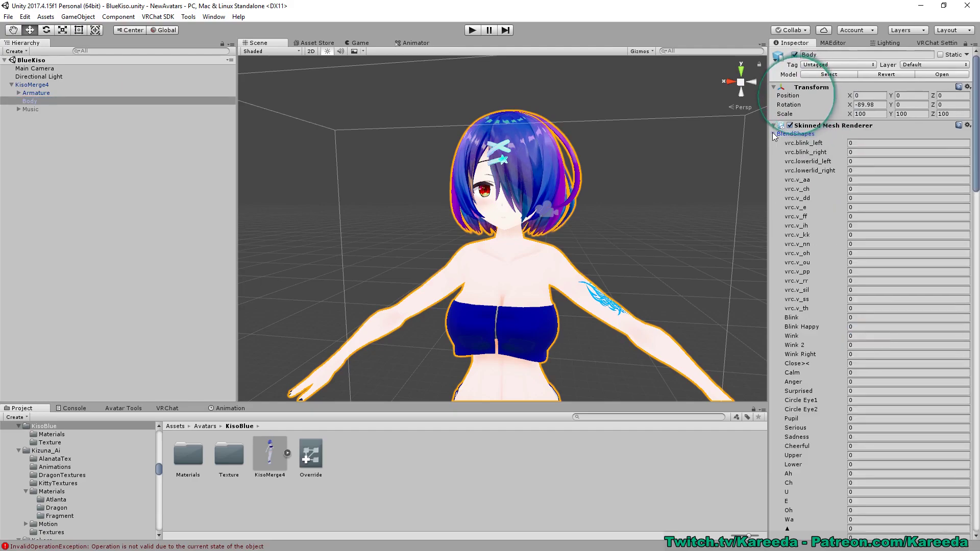
left_click_drag(769, 135, 730, 138)
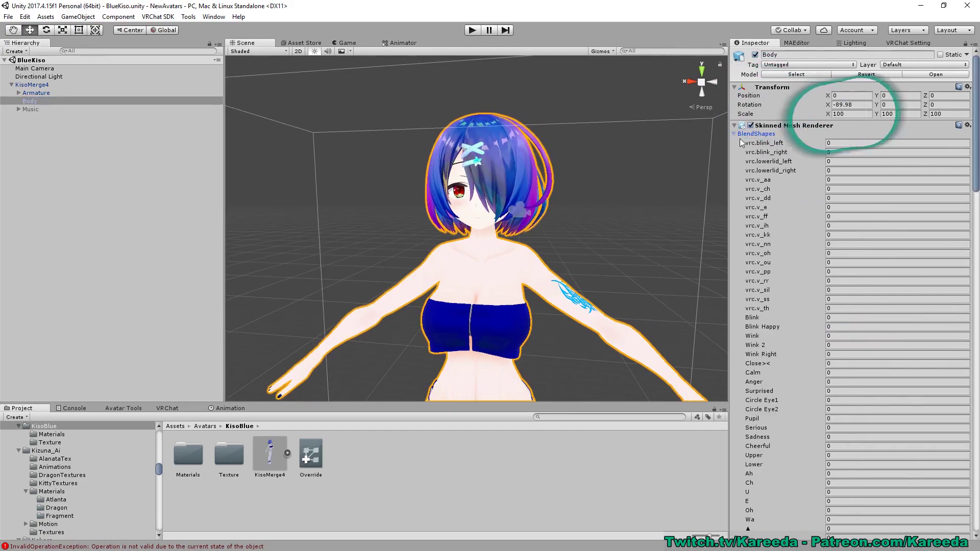
Examine which facial expression blend shapes are available on the avatar's Body mesh.
scroll(846, 158, "down", 3)
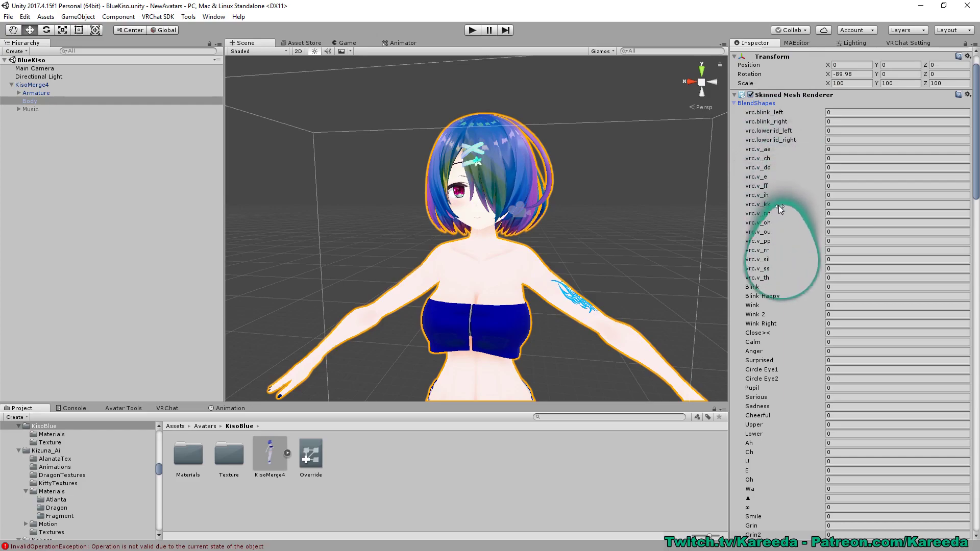
scroll(779, 205, "down", 3)
scroll(778, 207, "down", 3)
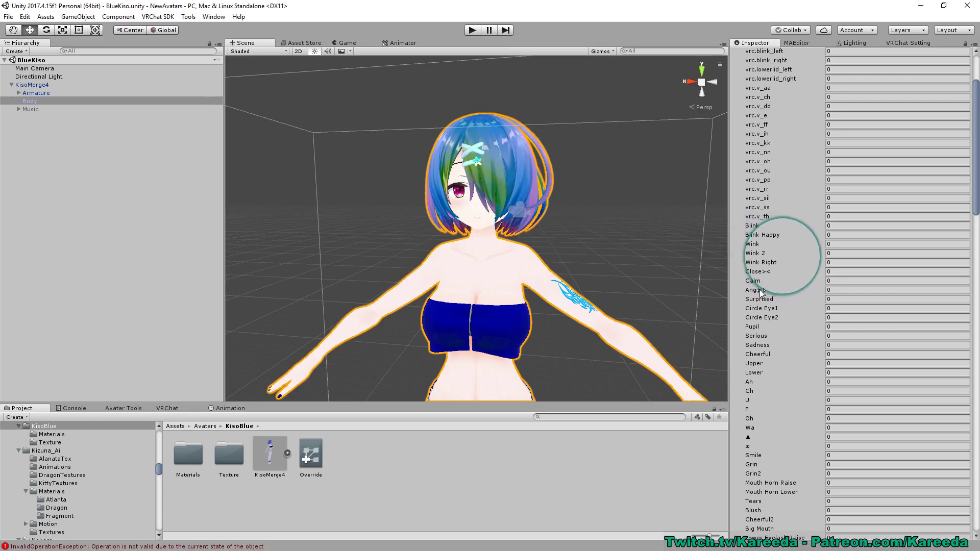
scroll(760, 293, "down", 9)
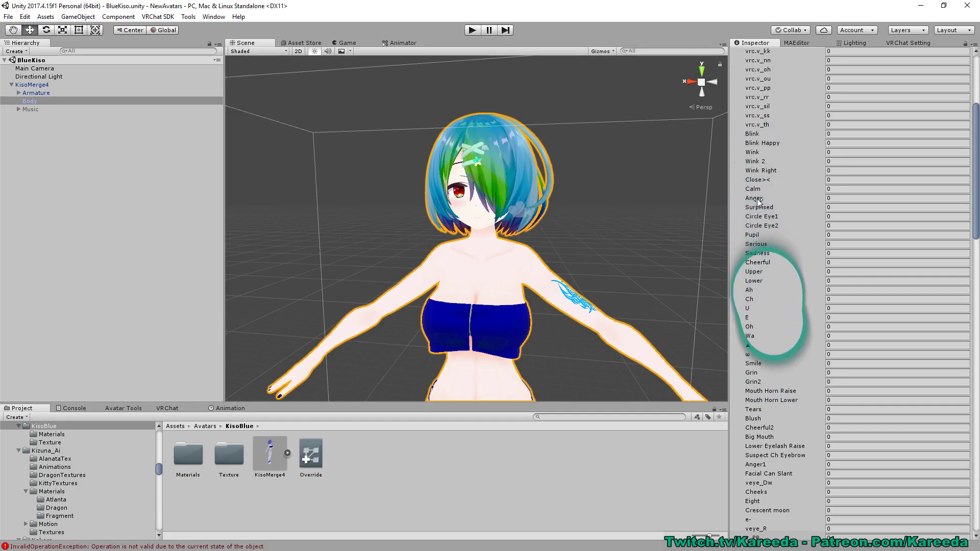
scroll(761, 213, "down", 2)
scroll(775, 372, "down", 2)
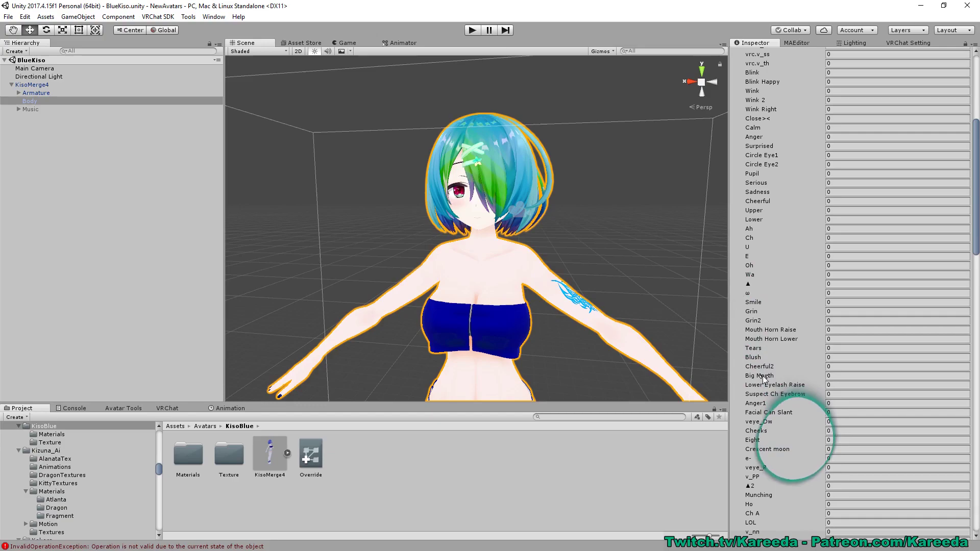
scroll(761, 357, "down", 4)
scroll(759, 273, "down", 3)
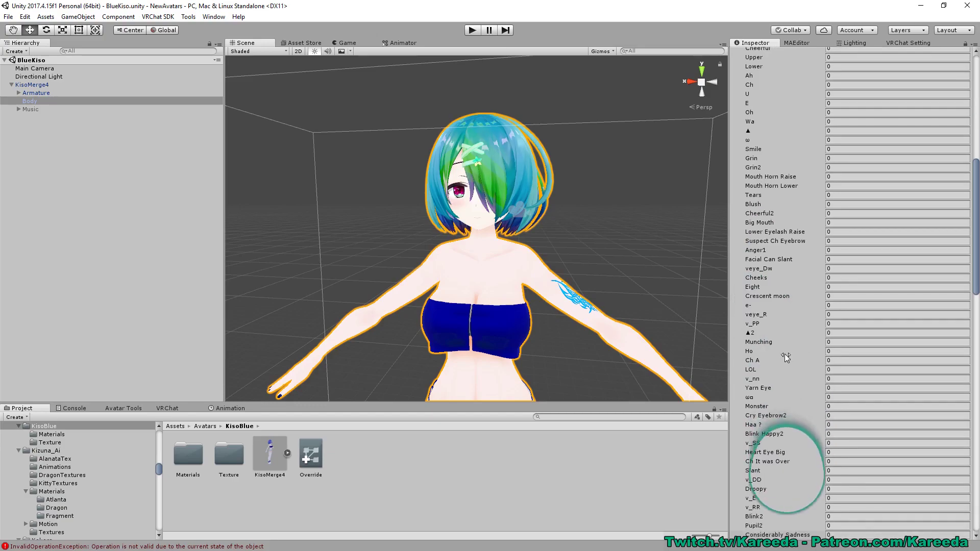
scroll(663, 220, "down", 4)
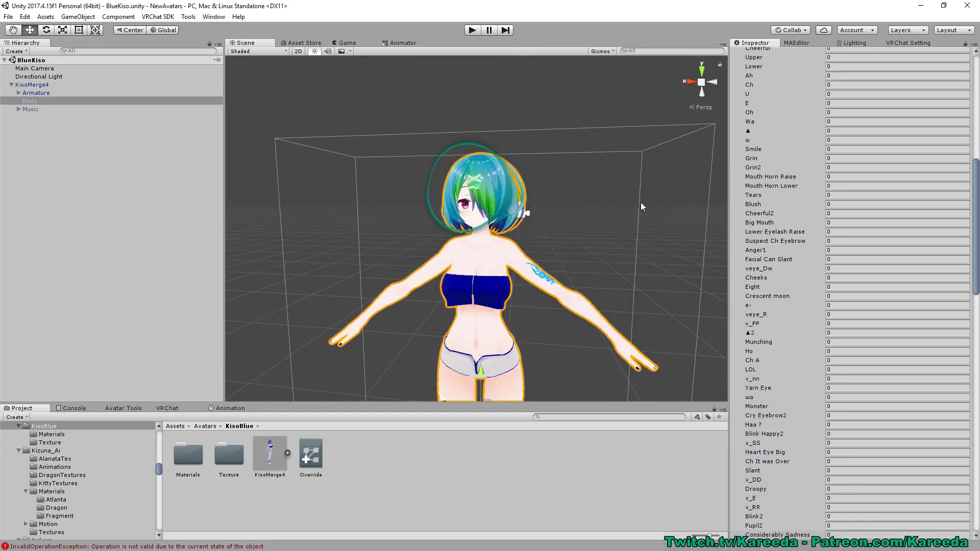
scroll(643, 190, "up", 6)
scroll(643, 189, "down", 3)
middle_click_drag(643, 189, 641, 162)
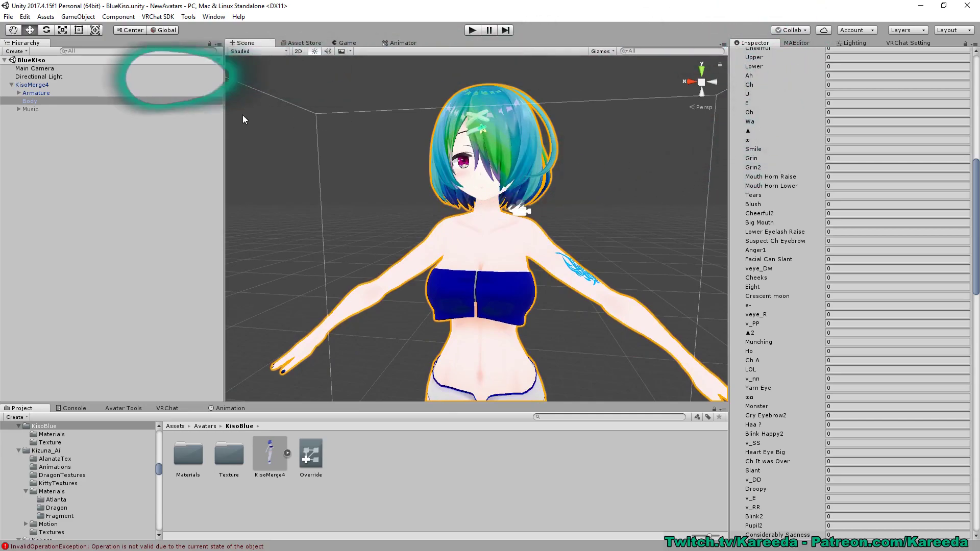
Duplicate the KisoMerge4 avatar and deactivate the original in the scene.
left_click(12, 85)
left_click(36, 85)
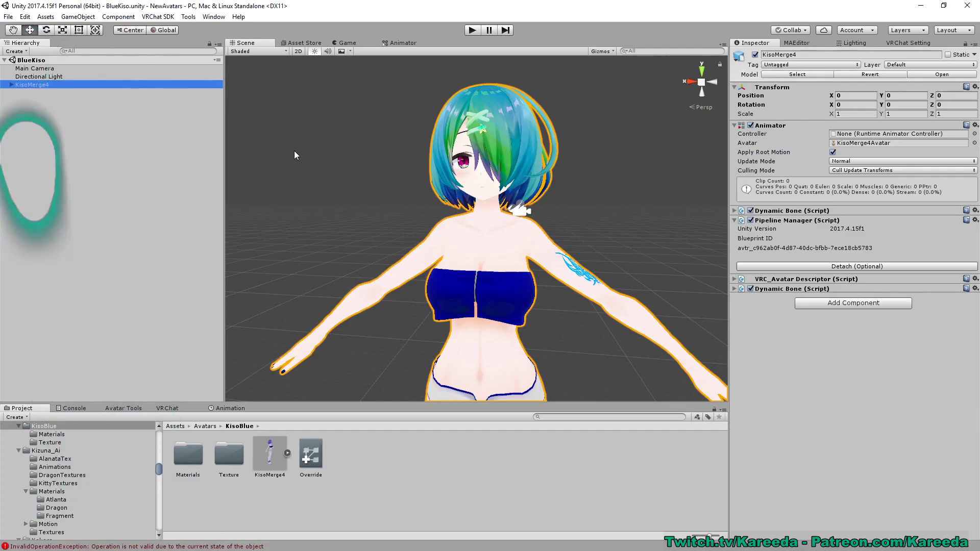
key("ctrl+d")
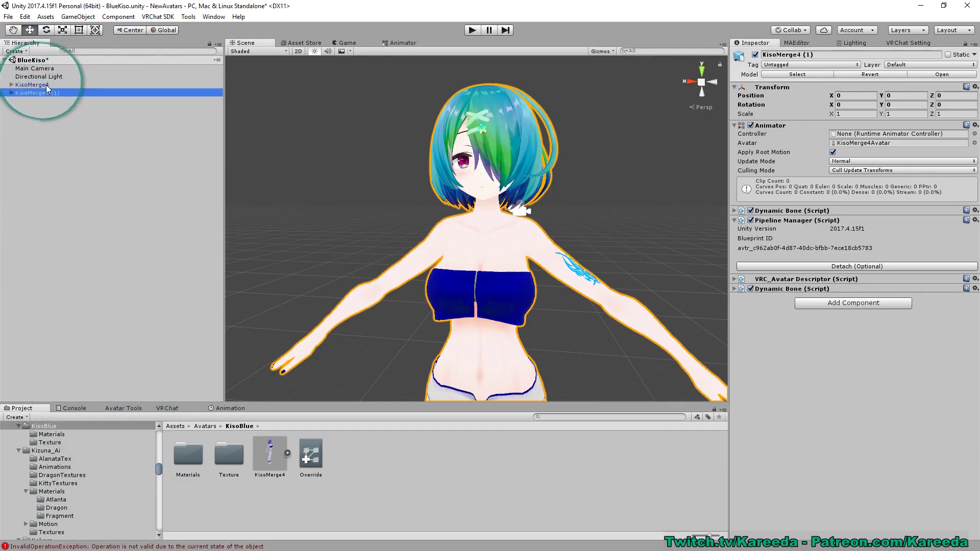
left_click(46, 85)
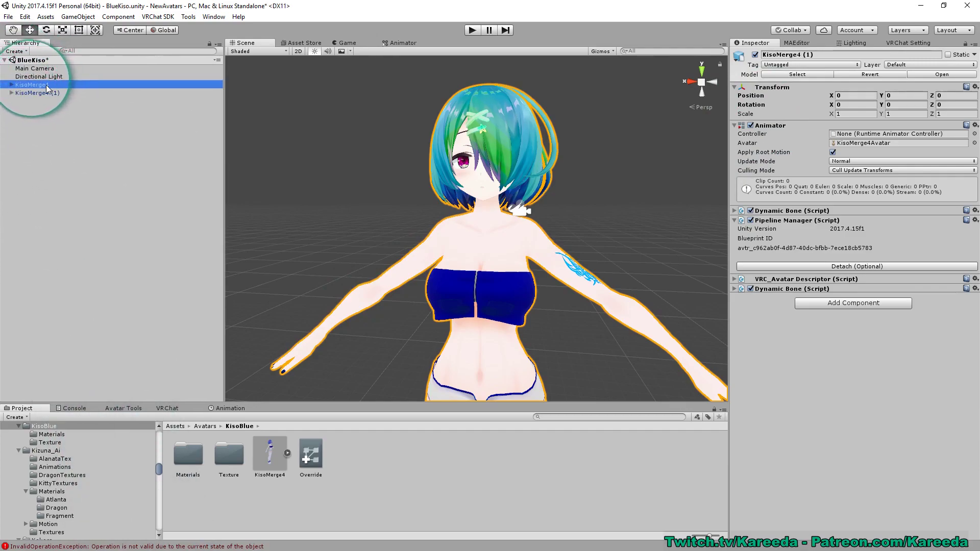
left_click(755, 55)
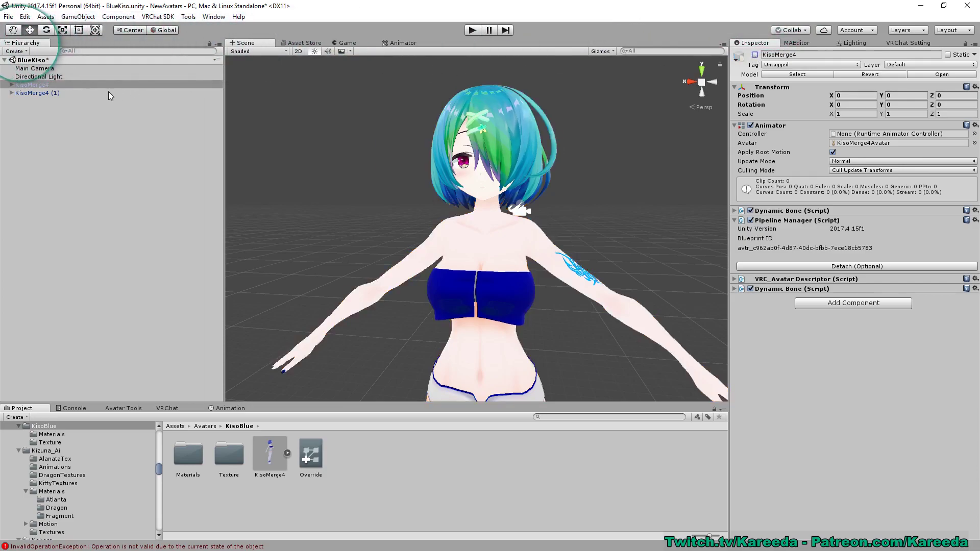
Select the duplicate avatar KisoMerge4 (1) and open the Animation window for it.
left_click(66, 92)
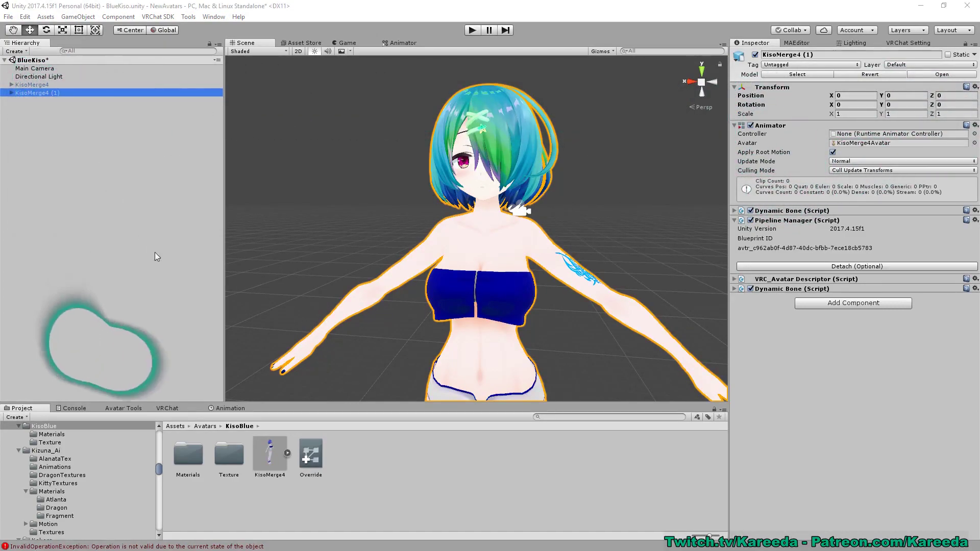
left_click(219, 18)
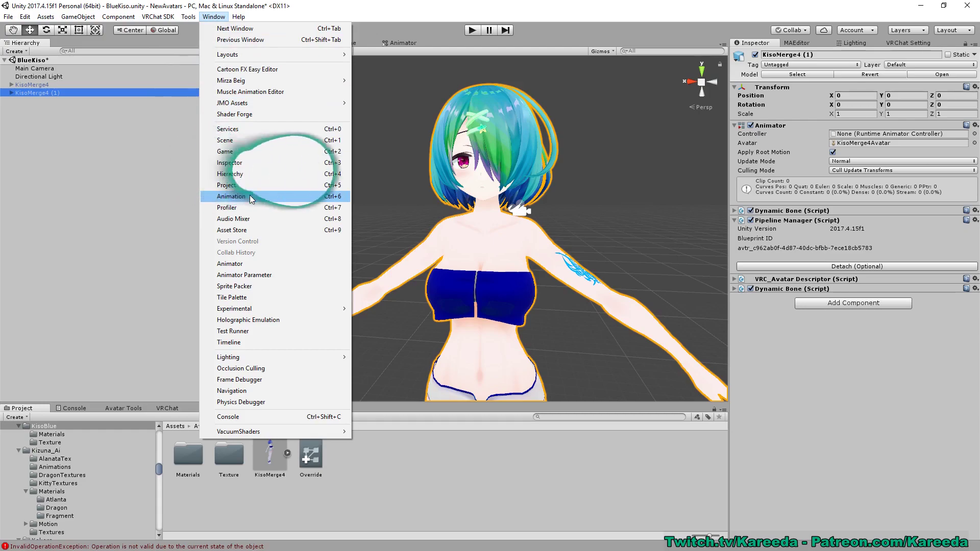
left_click(231, 197)
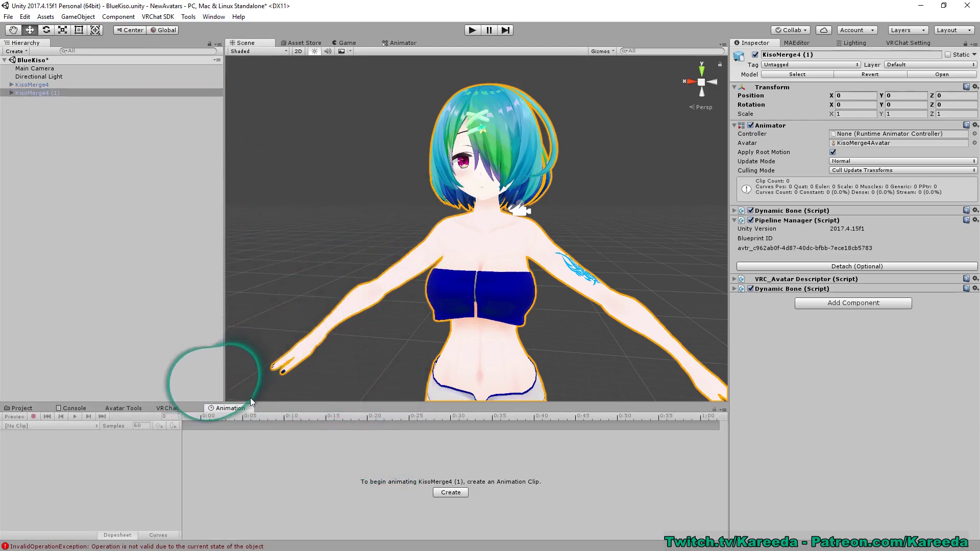
left_click_drag(238, 411, 291, 408)
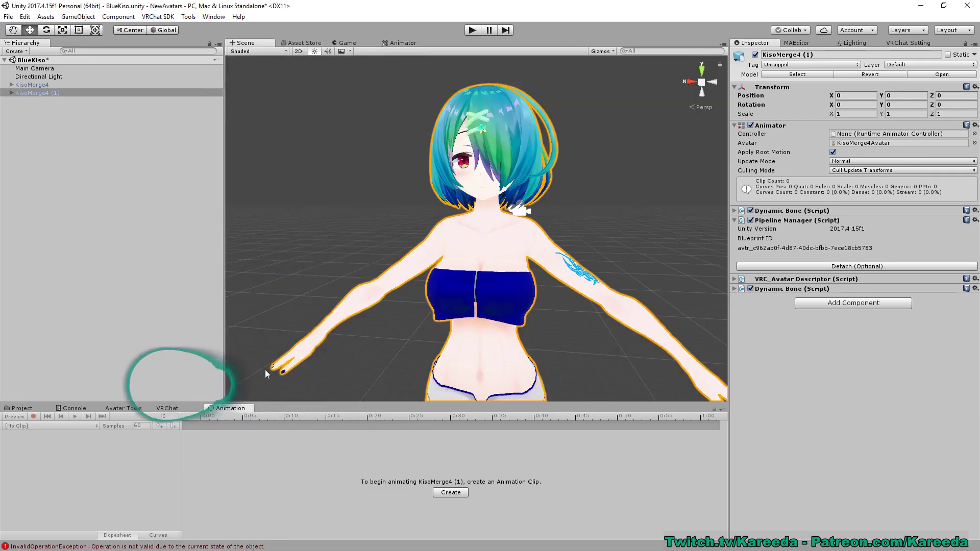
left_click(18, 409)
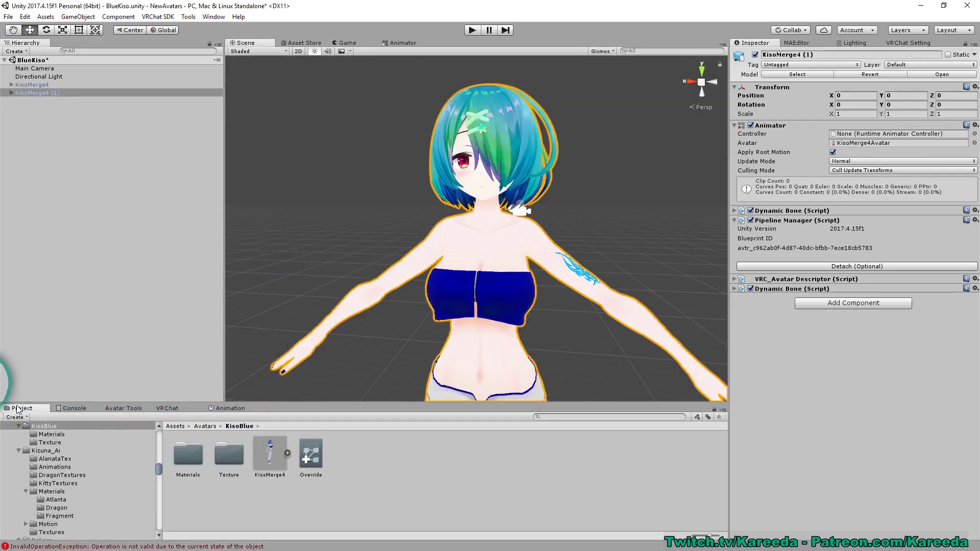
left_click(228, 410)
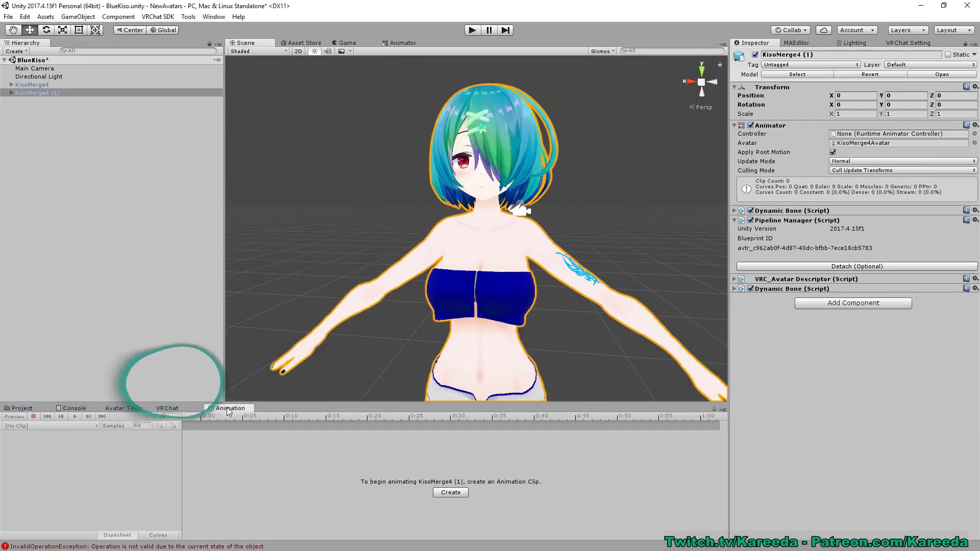
Create a new animation clip for the duplicate avatar and save it as KisoSmile in the KisoBlue folder.
left_click(451, 492)
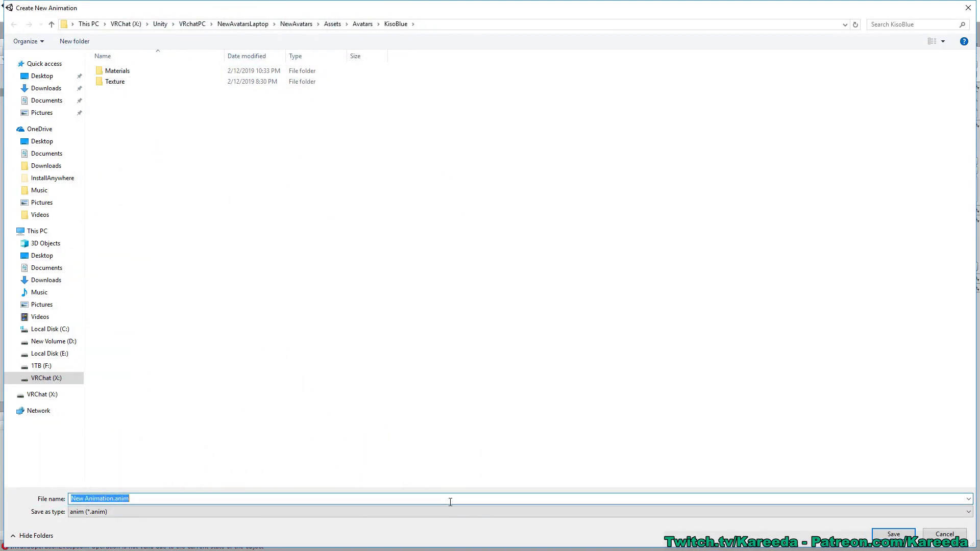
type("Kis")
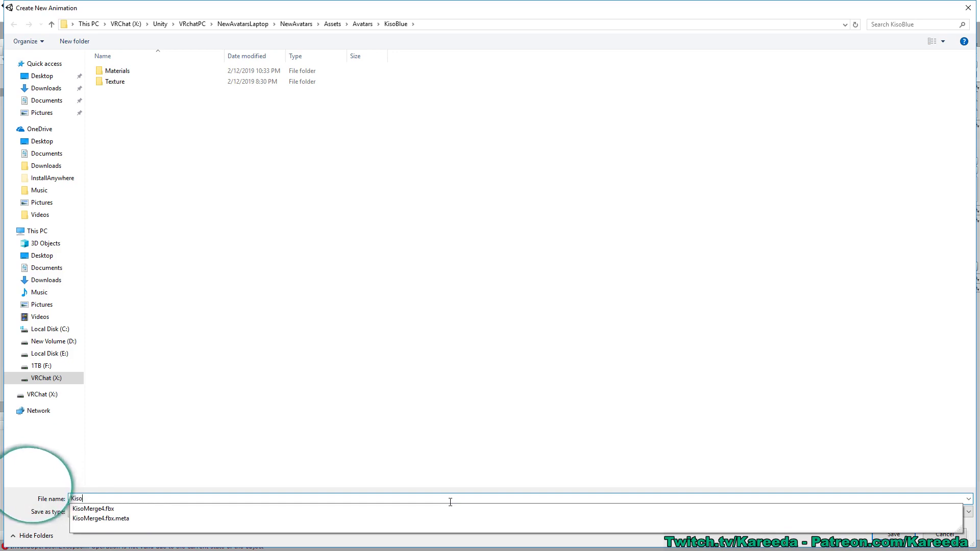
type("oSmile")
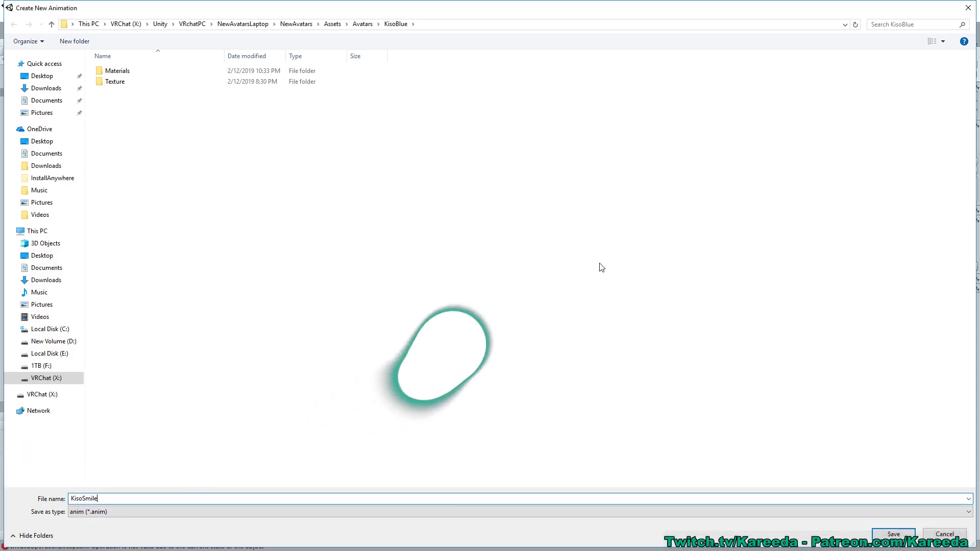
left_click(894, 534)
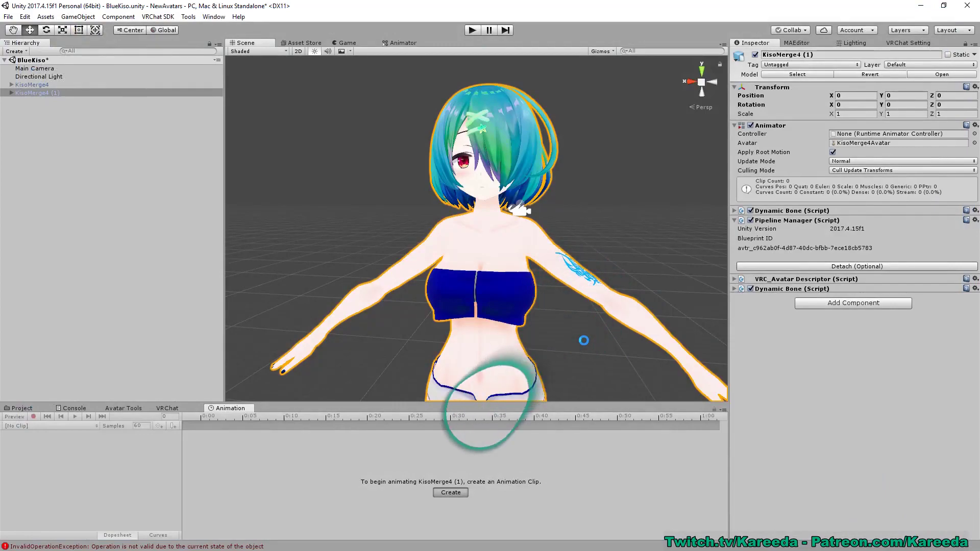
Enlarge the Animation area, select the duplicate avatar's Body mesh and start recording the KisoSmile clip.
left_click_drag(293, 401, 292, 363)
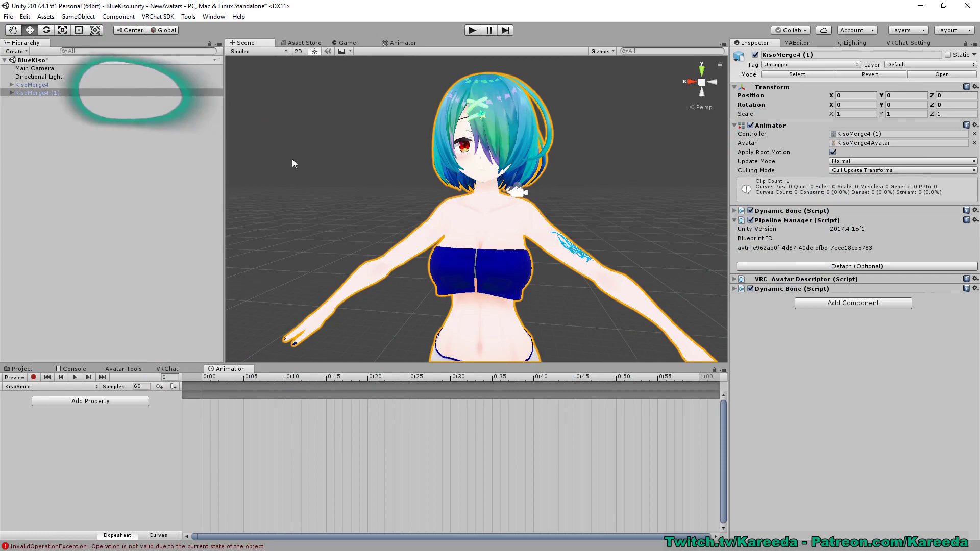
left_click(11, 92)
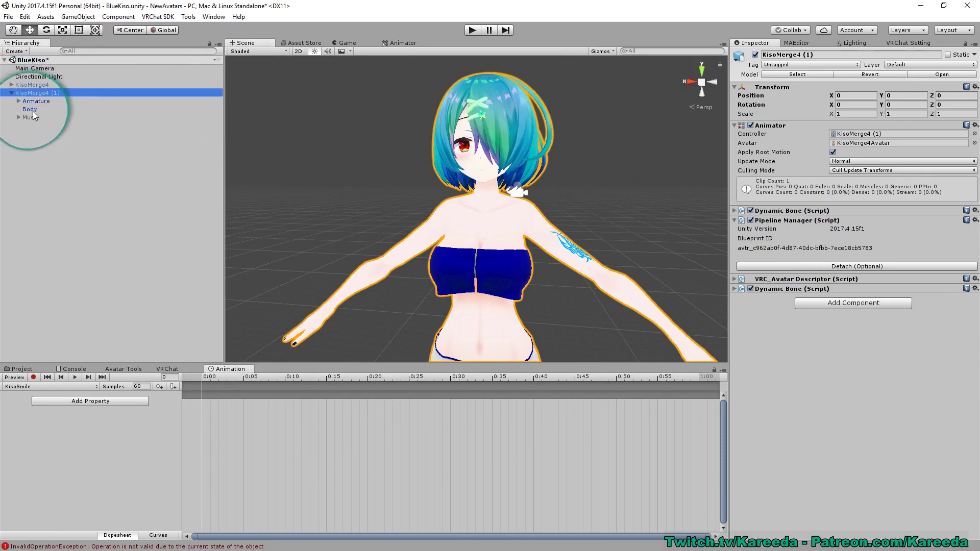
left_click(34, 111)
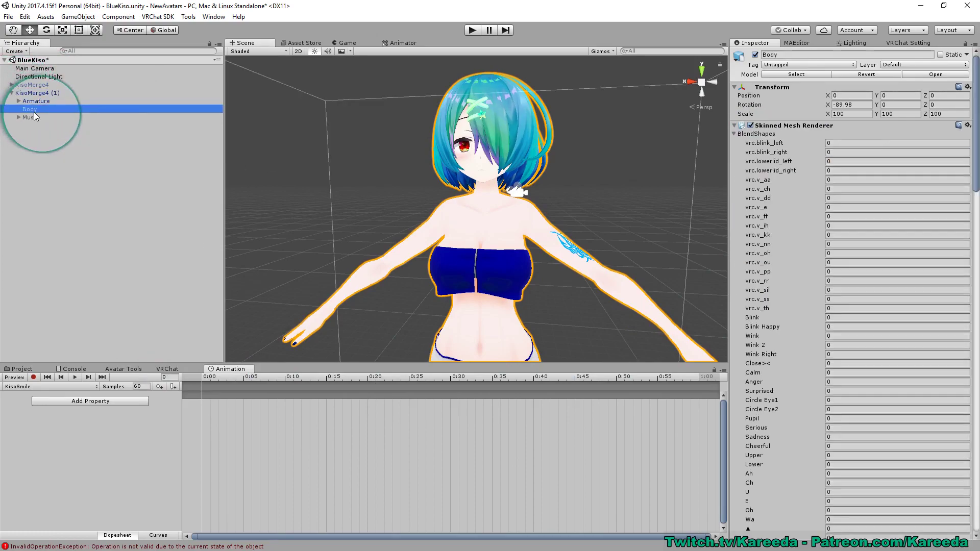
left_click(34, 379)
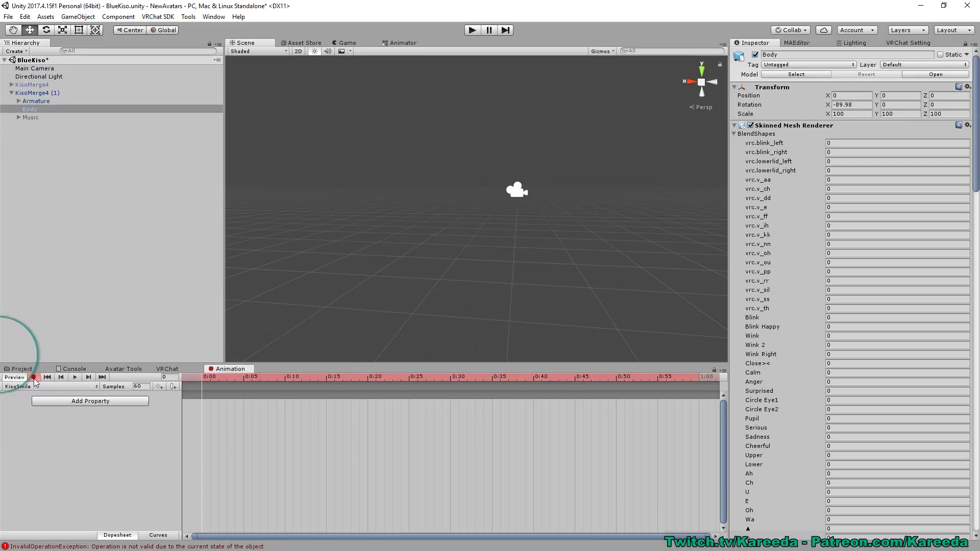
Examine the avatar's pose in recording mode from the front and the side.
scroll(358, 241, "down", 5)
middle_click_drag(415, 266, 401, 136)
scroll(401, 137, "up", 5)
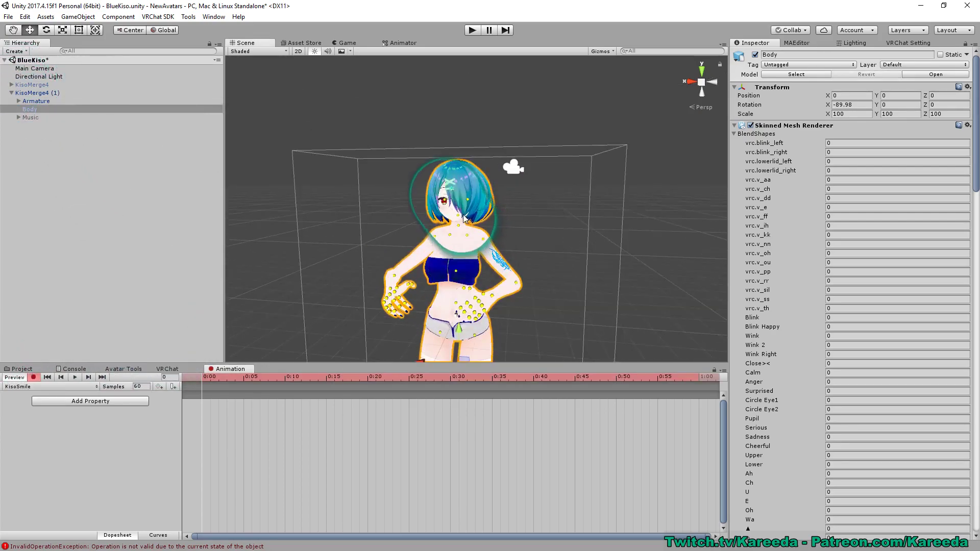
scroll(469, 191, "up", 5)
middle_click_drag(466, 243, 516, 186)
right_click_drag(515, 185, 467, 186)
middle_click_drag(551, 187, 467, 189)
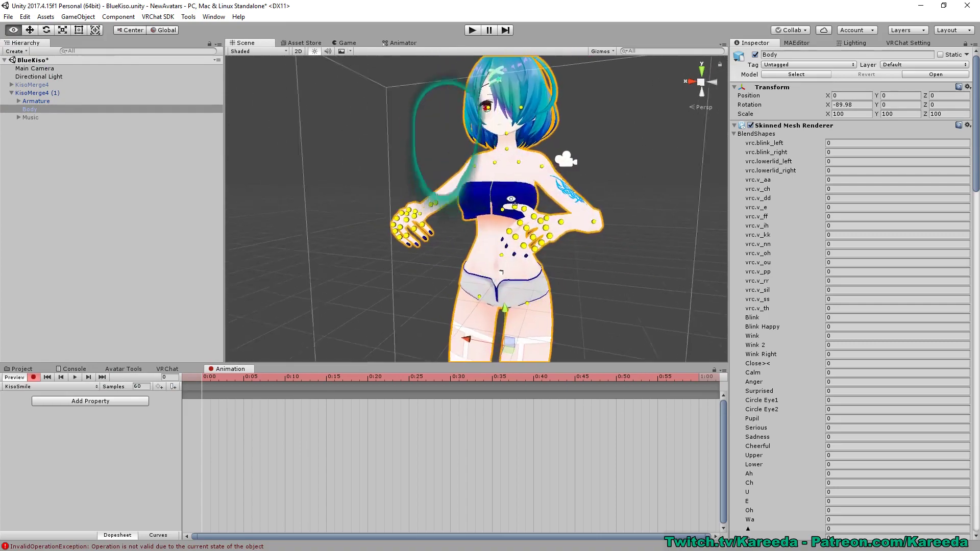
right_click_drag(510, 190, 415, 192)
middle_click_drag(683, 211, 529, 219)
right_click_drag(530, 219, 546, 221)
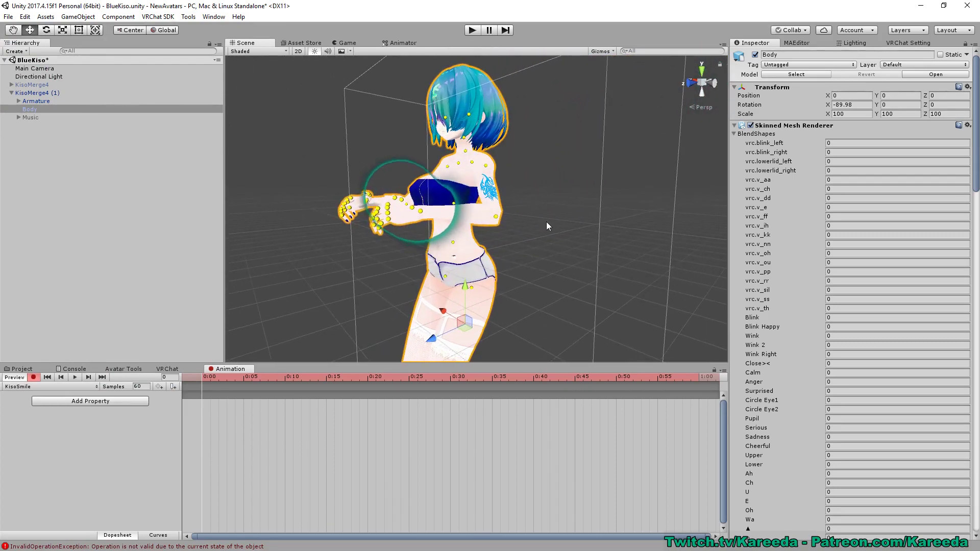
middle_click_drag(429, 217, 492, 212)
right_click_drag(370, 196, 528, 196)
scroll(528, 196, "down", 5)
middle_click_drag(528, 196, 607, 202)
scroll(561, 205, "up", 3)
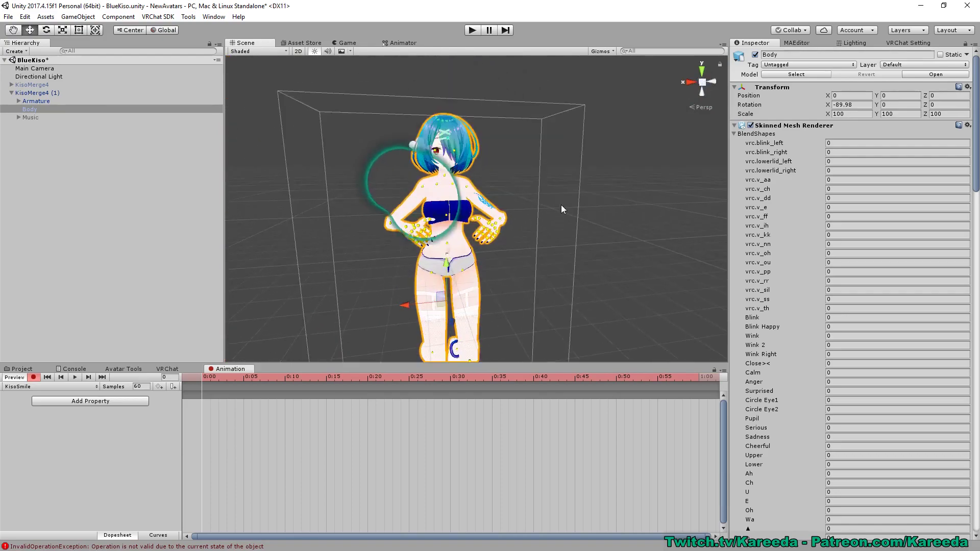
Examine the avatar's face, upper body and hand pose up close from the front and at an angle.
right_click_drag(559, 204, 460, 205)
middle_click_drag(632, 210, 528, 227)
scroll(528, 227, "up", 4)
right_click_drag(528, 227, 541, 228)
scroll(542, 228, "up", 4)
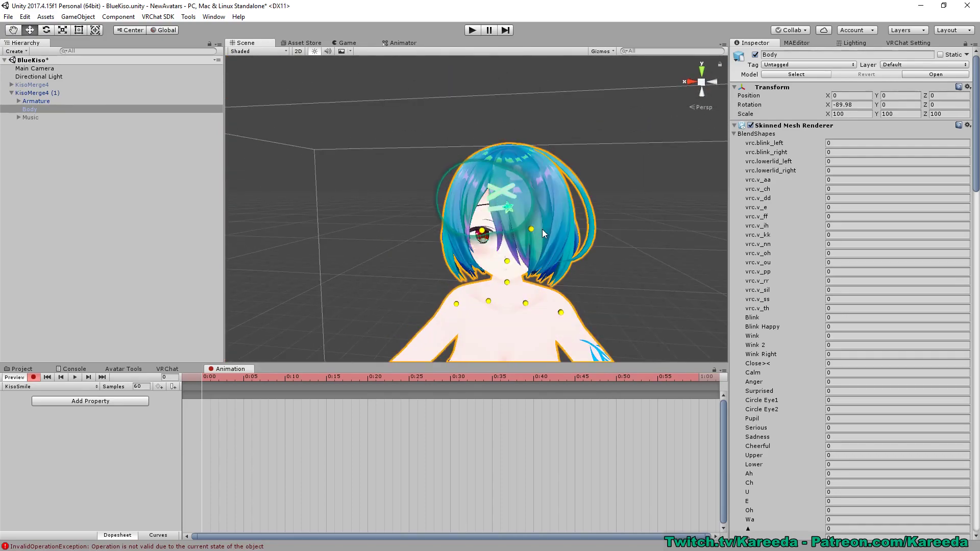
middle_click_drag(542, 228, 537, 211)
scroll(537, 211, "up", 8)
right_click_drag(537, 211, 564, 201)
scroll(565, 201, "down", 8)
middle_click_drag(567, 221, 561, 192)
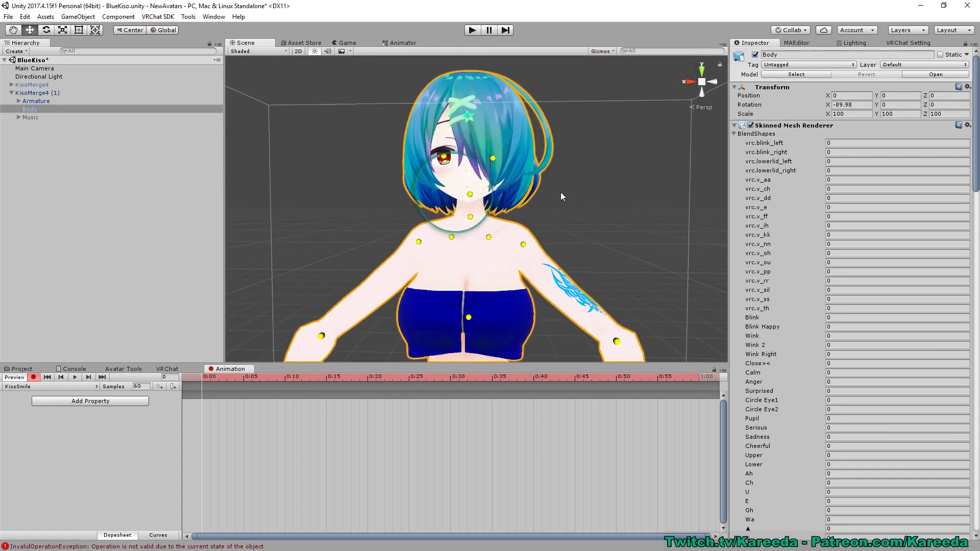
scroll(559, 192, "down", 7)
scroll(559, 192, "up", 7)
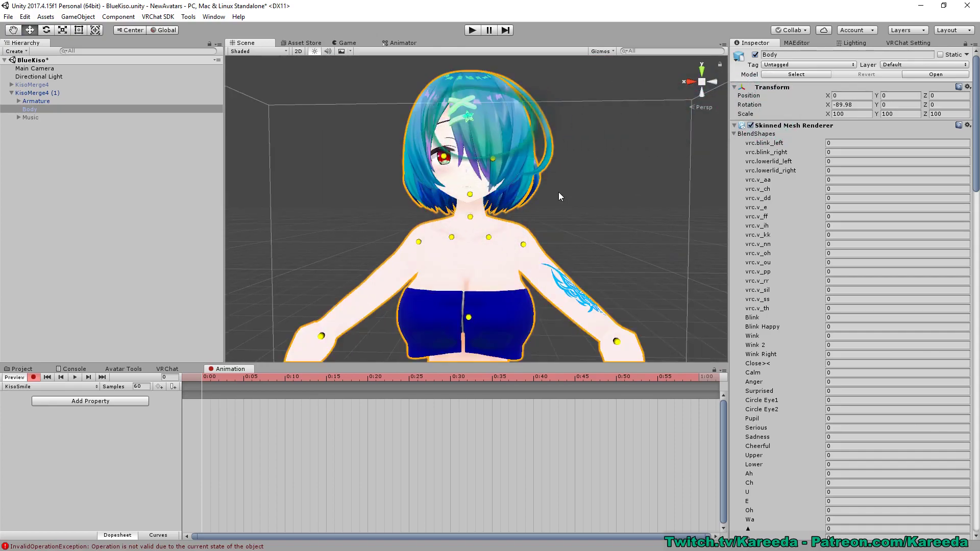
scroll(601, 144, "down", 3)
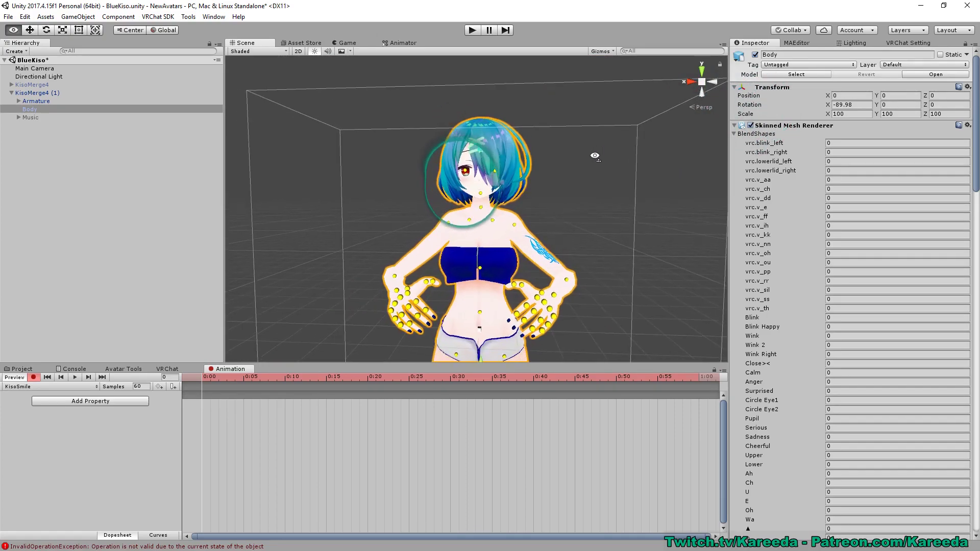
scroll(589, 156, "up", 3)
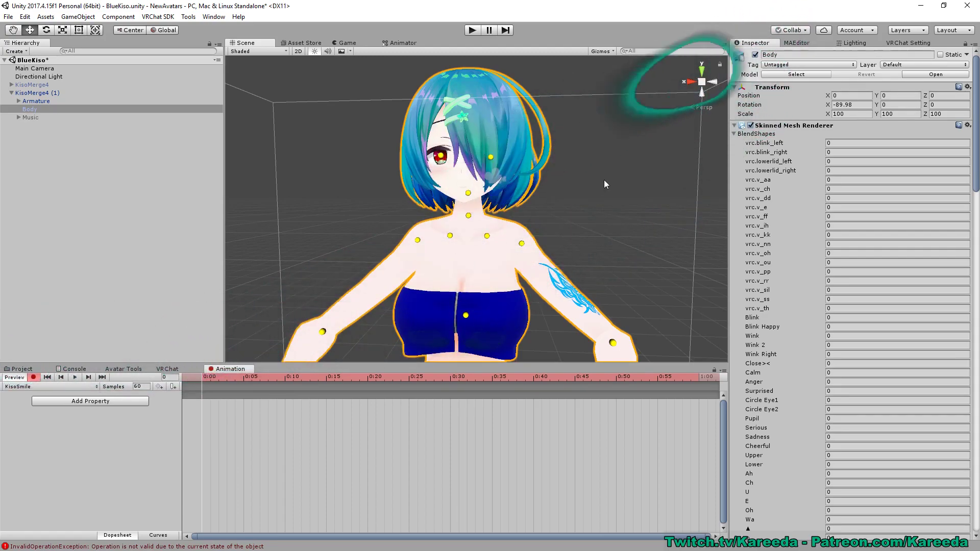
right_click_drag(604, 180, 572, 179)
scroll(571, 178, "down", 5)
middle_click_drag(572, 178, 565, 177)
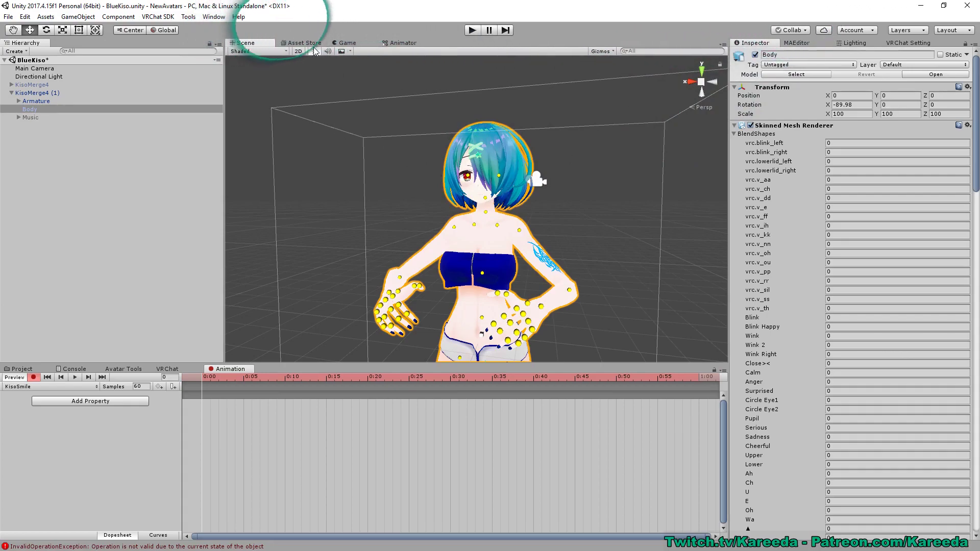
middle_click_drag(385, 224, 378, 160)
scroll(379, 161, "up", 4)
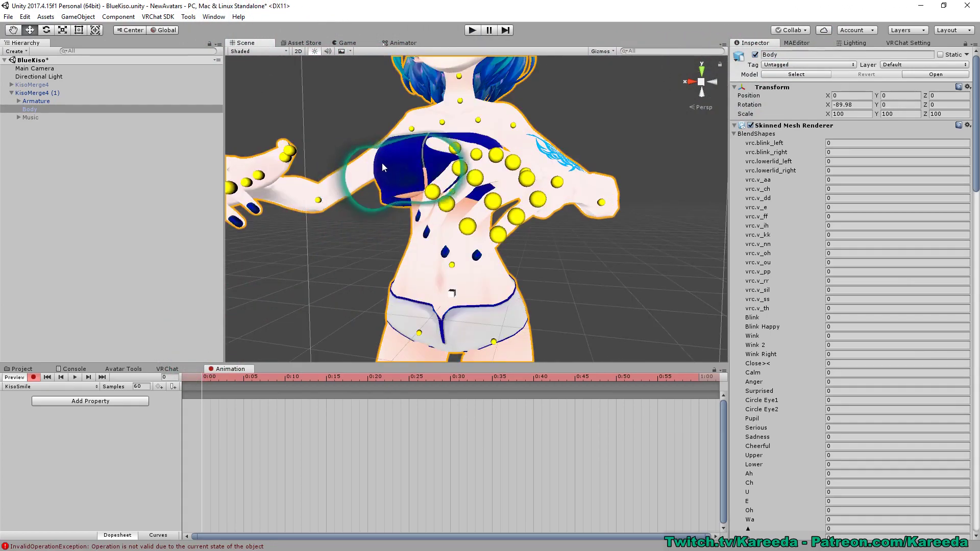
View the Muscle Animation Editor page in the Asset Store and return to the scene.
left_click(294, 45)
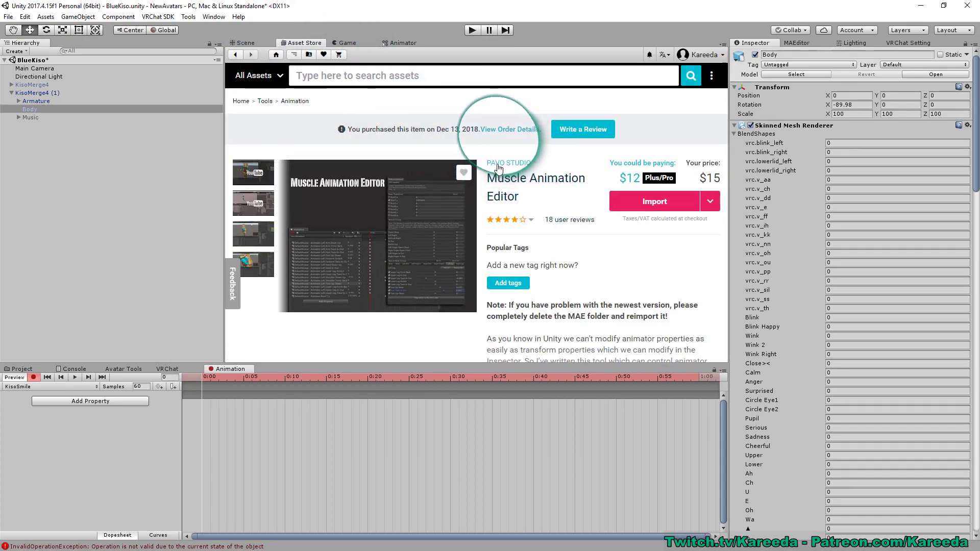
left_click(359, 77)
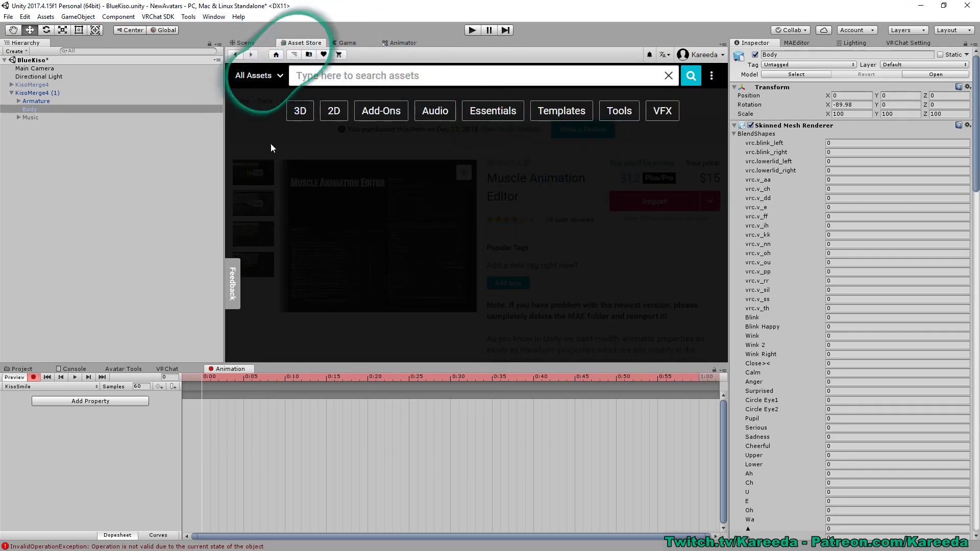
left_click(669, 77)
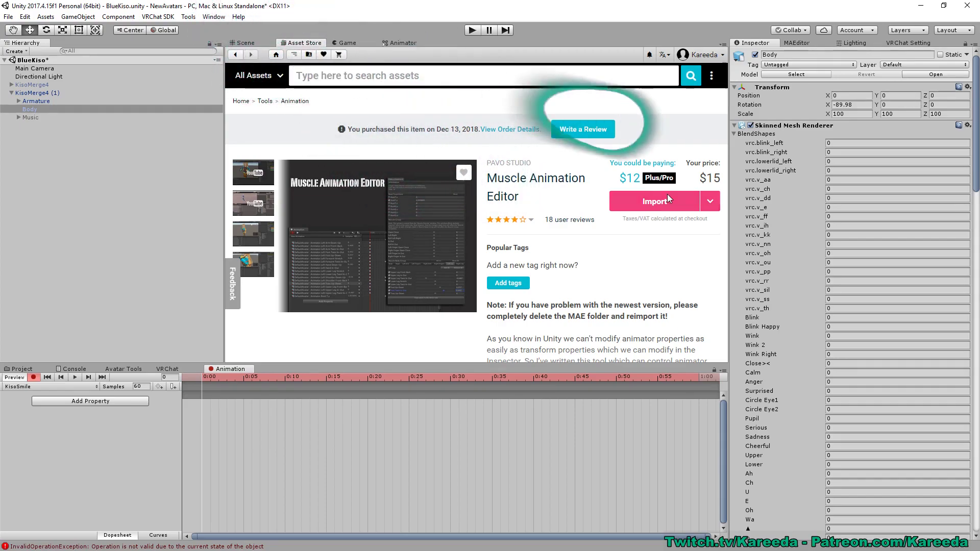
left_click(242, 43)
scroll(304, 300, "down", 5)
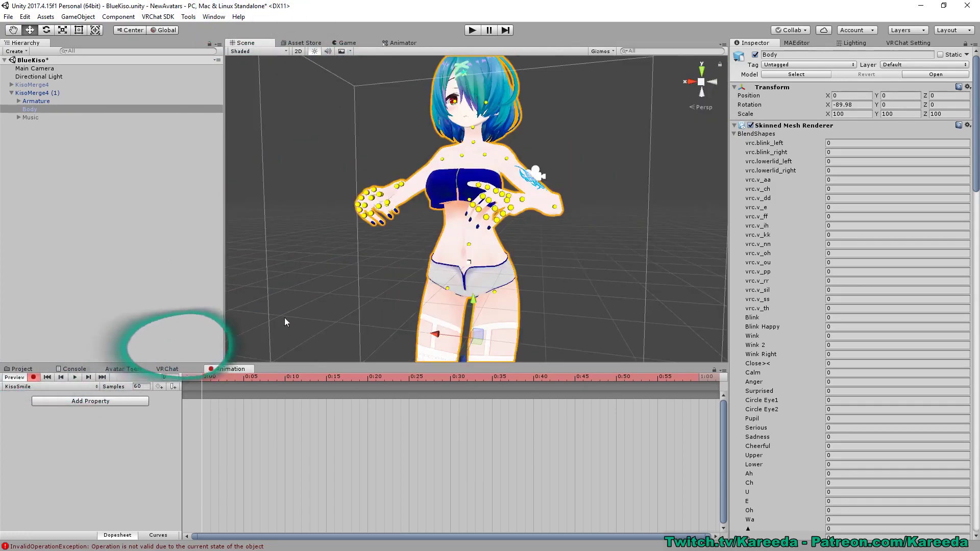
middle_click_drag(284, 318, 312, 313)
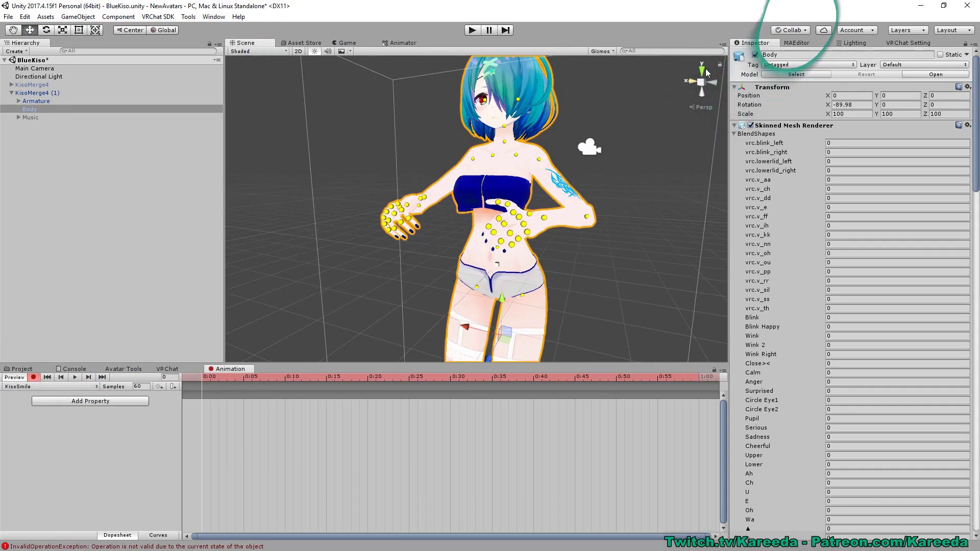
Open the Muscle Animation Editor for the recorded KisoSmile clip.
left_click(794, 42)
left_click(213, 17)
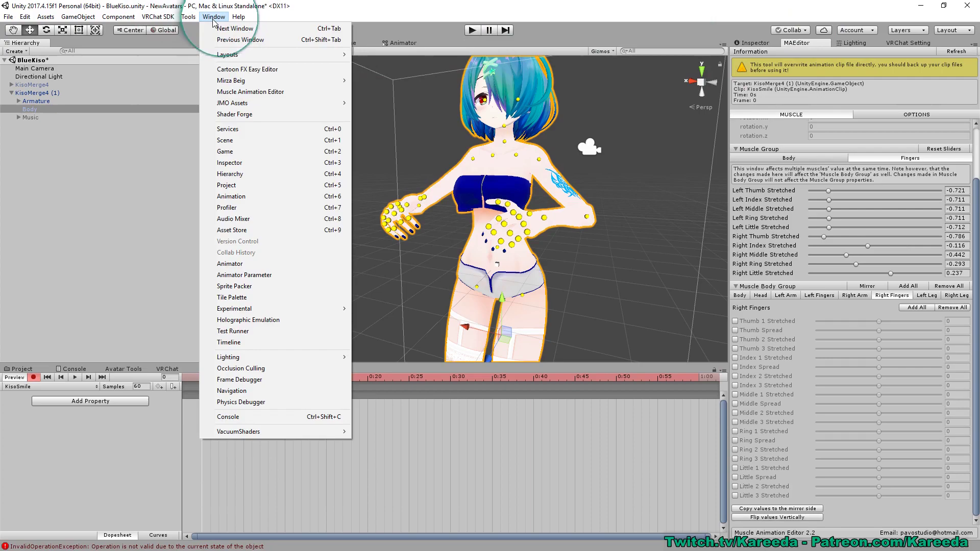
left_click(271, 91)
Stretch the avatar's left index finger to about 0.812 and the left middle finger to about 0.796.
right_click_drag(592, 130, 556, 221)
key("w")
scroll(556, 213, "down", 5)
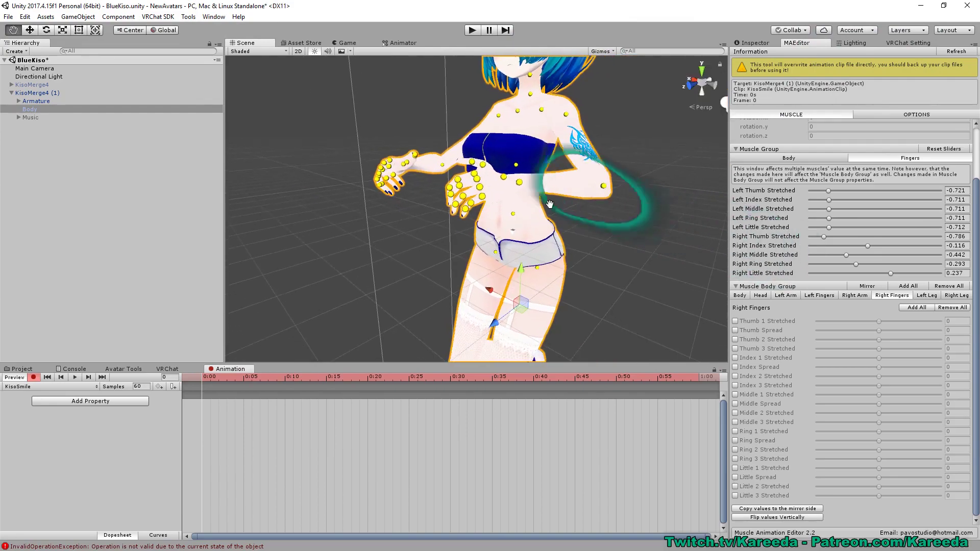
middle_click_drag(546, 168, 504, 217)
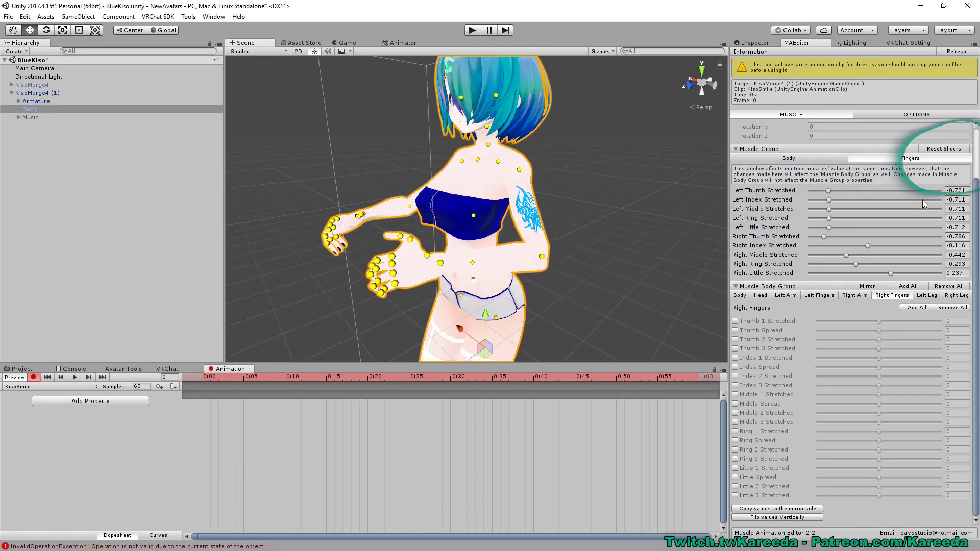
left_click_drag(874, 200, 926, 207)
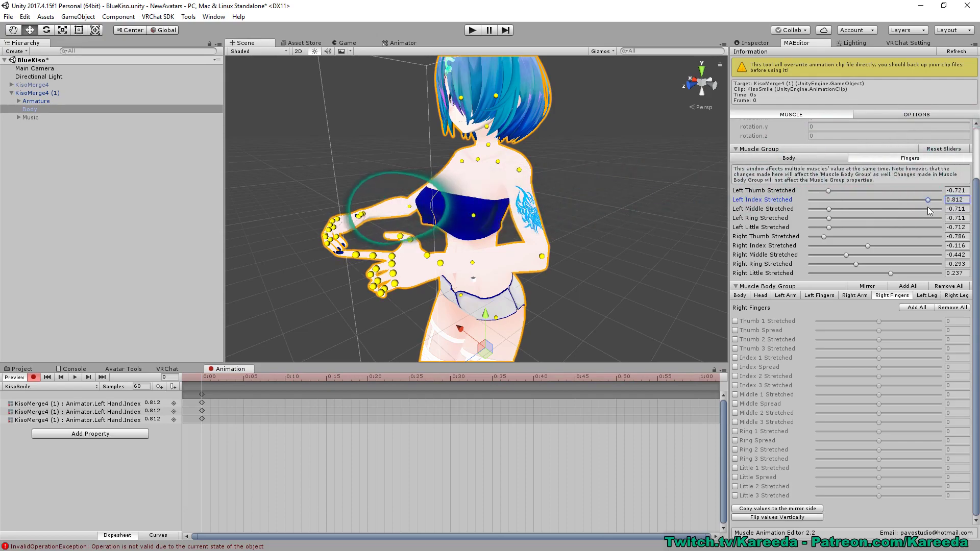
left_click(927, 208)
Record the left thumb stretch at about -0.718, the ring finger at -0.711 and the little finger at -0.712.
middle_click_drag(621, 214, 645, 204)
left_click(857, 191)
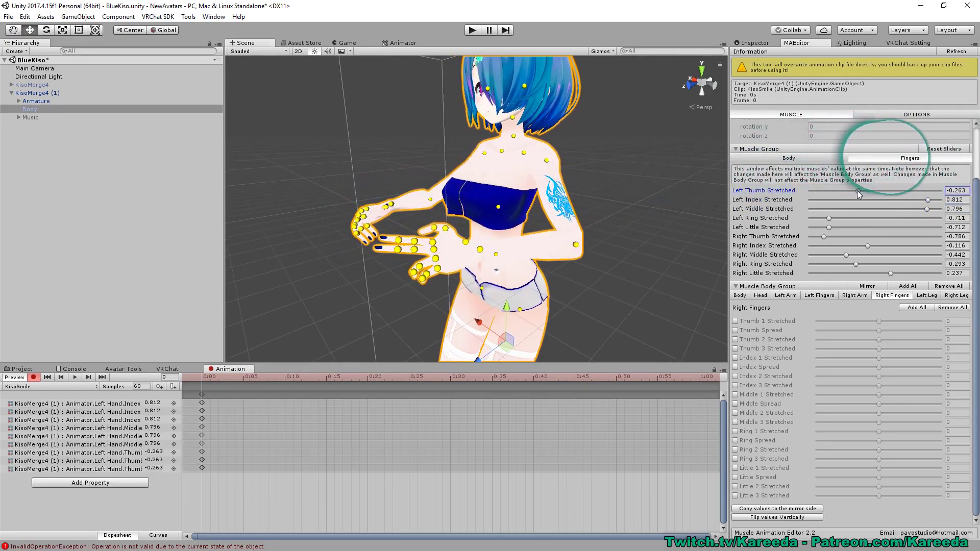
left_click(829, 217)
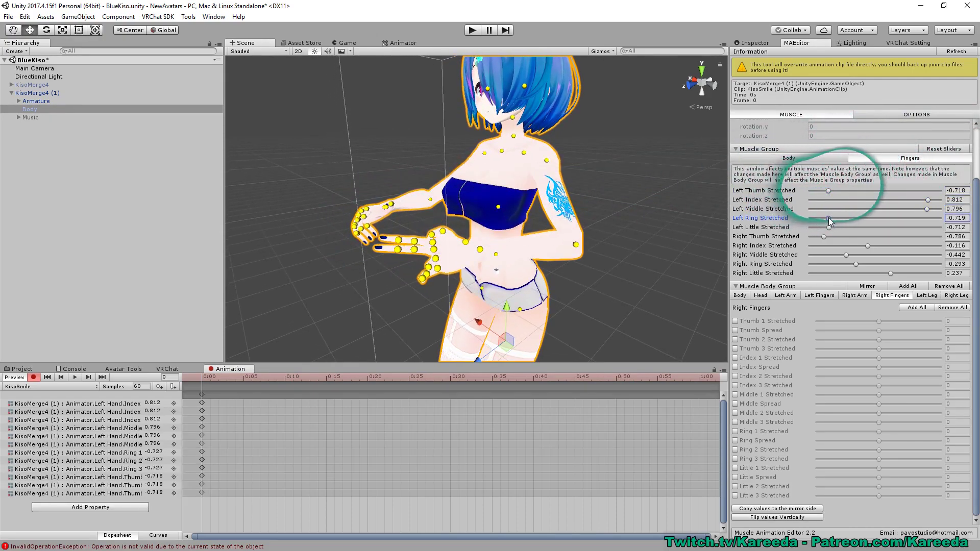
left_click(830, 227)
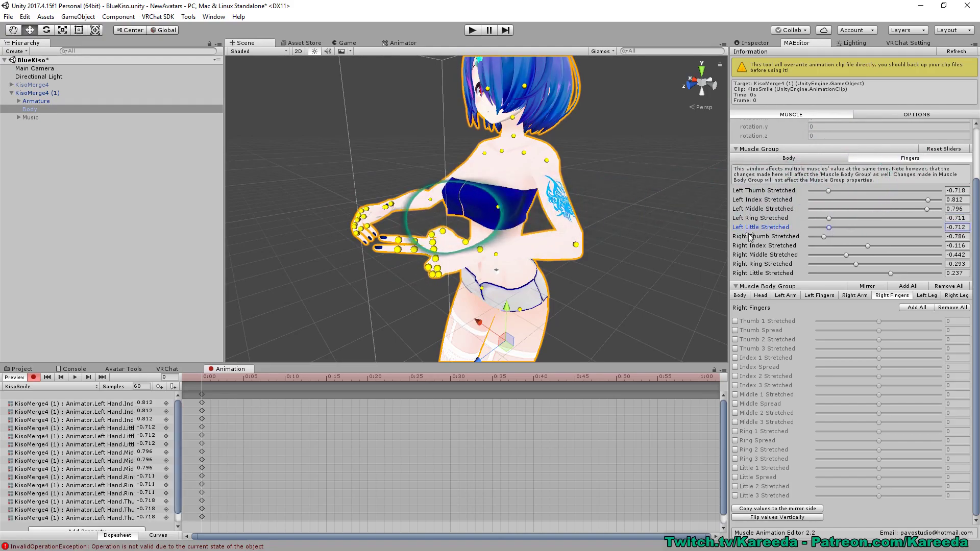
Enable Index Spread for the left fingers and set it to about 0.452.
middle_click_drag(632, 236, 647, 226)
scroll(577, 225, "up", 5)
left_click_drag(578, 226, 595, 146, "alt")
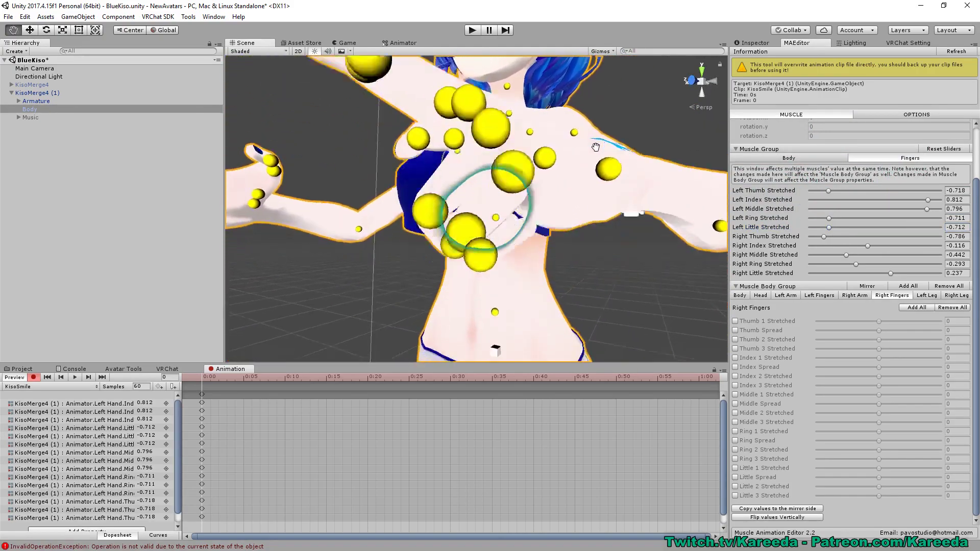
middle_click_drag(595, 146, 592, 179)
right_click_drag(593, 180, 544, 236)
middle_click_drag(544, 237, 545, 256)
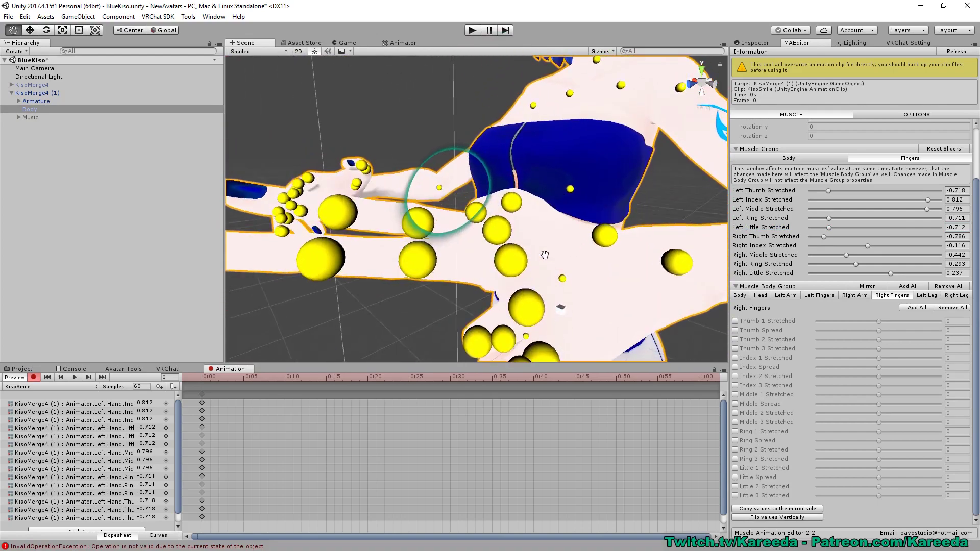
right_click_drag(545, 255, 586, 264)
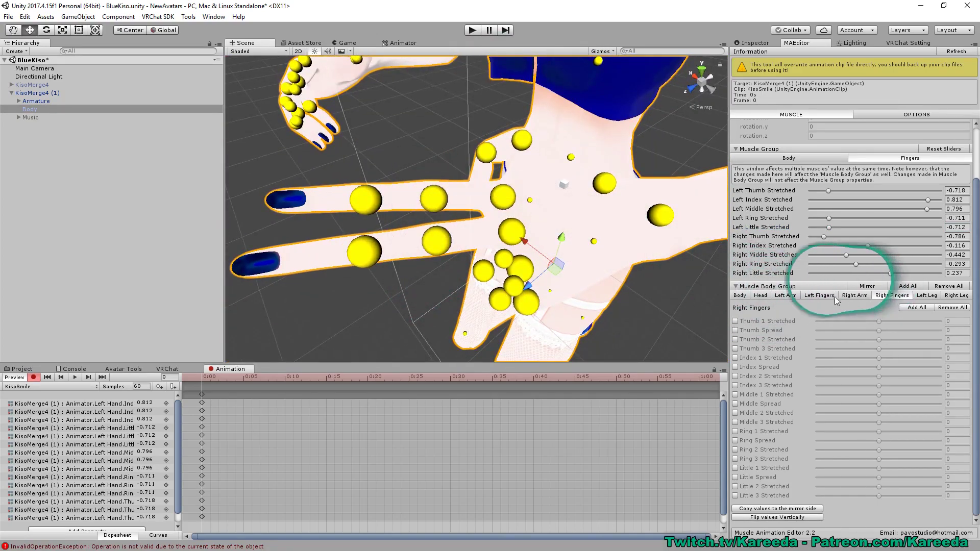
left_click(818, 296)
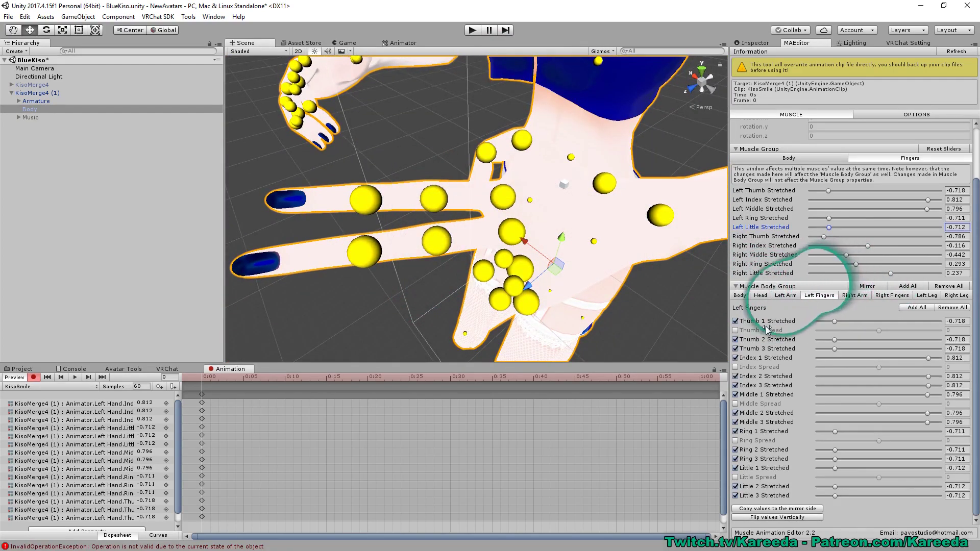
left_click(735, 367)
left_click(907, 368)
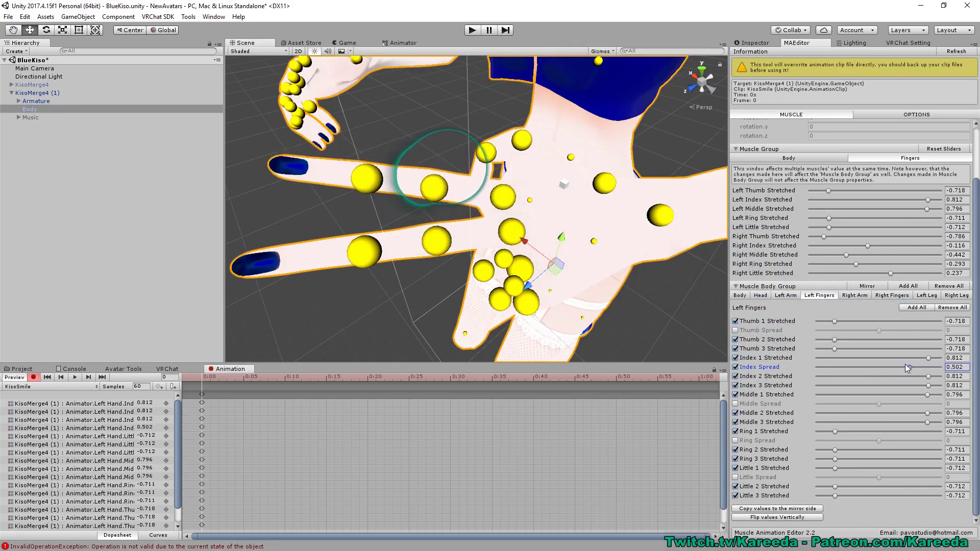
left_click_drag(907, 367, 904, 367)
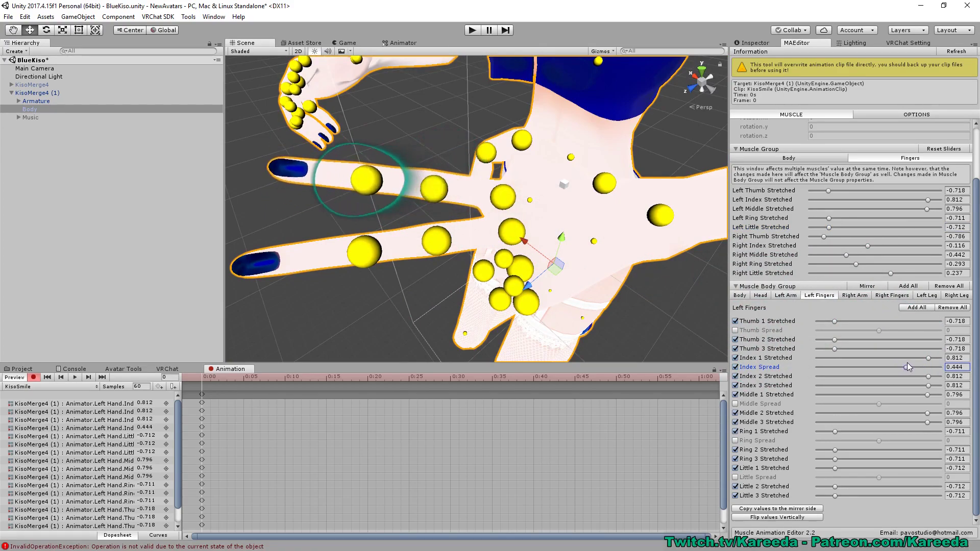
Enable the left Middle Spread at about -0.079 and copy the left finger values to the mirror side.
left_click(735, 404)
mouse_move(879, 404)
left_mouse_down()
mouse_move(888, 404)
mouse_move(872, 405)
left_mouse_up()
scroll(537, 256, "down", 10)
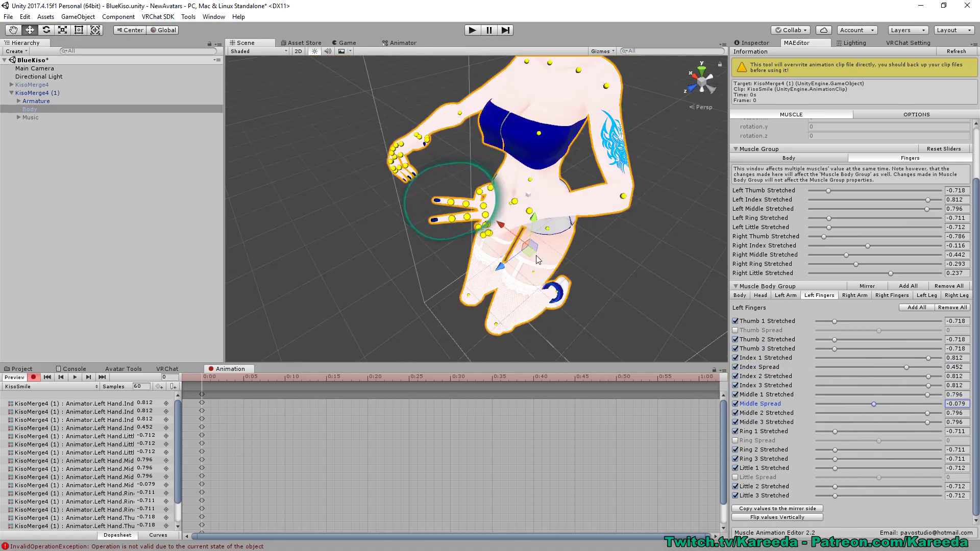
left_click(774, 510)
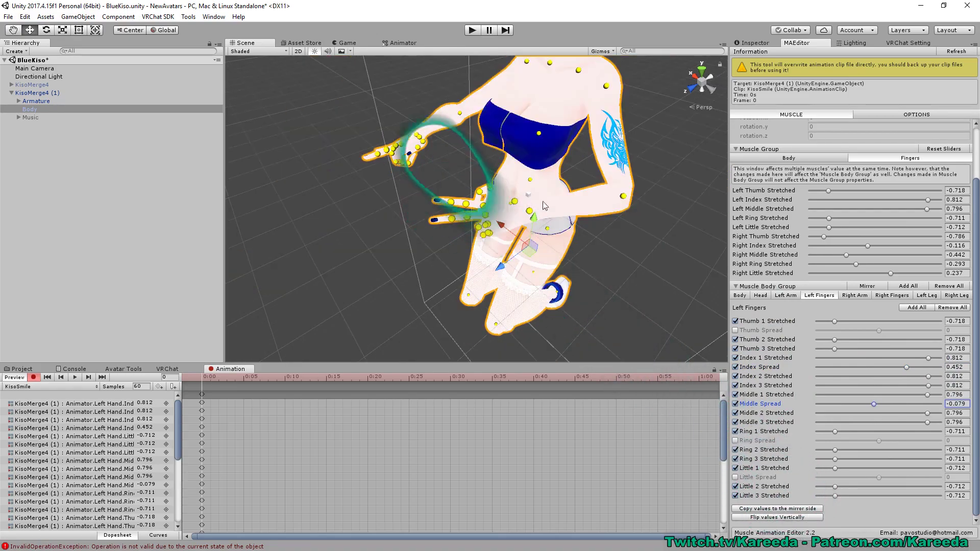
Select the duplicate avatar's Body mesh again and display its blend shapes in the Inspector.
key("a")
right_click_drag(449, 176, 697, 208)
left_click_drag(699, 210, 625, 227, "alt")
scroll(624, 224, "down", 10)
left_click_drag(606, 181, 550, 216, "alt")
scroll(550, 216, "up", 8)
right_click_drag(550, 216, 584, 176)
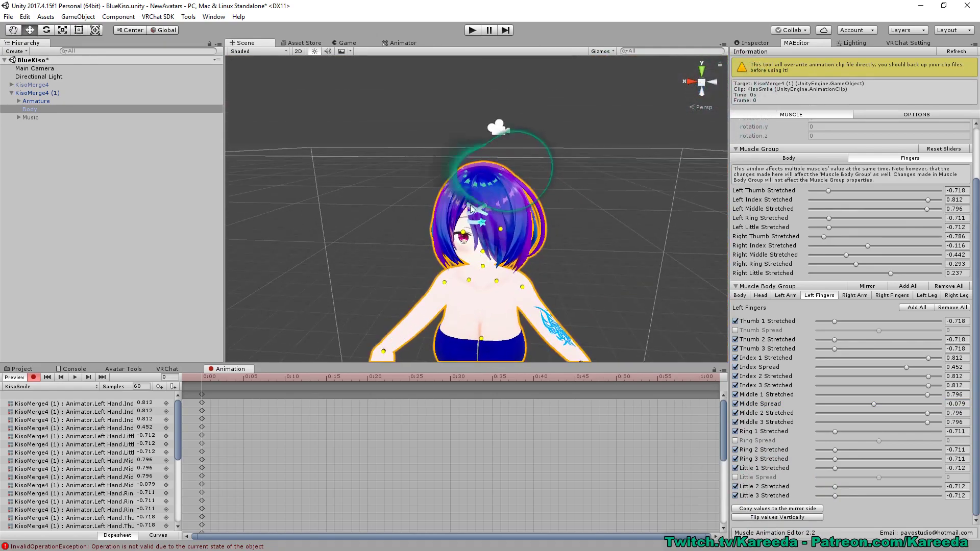
left_click(38, 94)
left_click(34, 108)
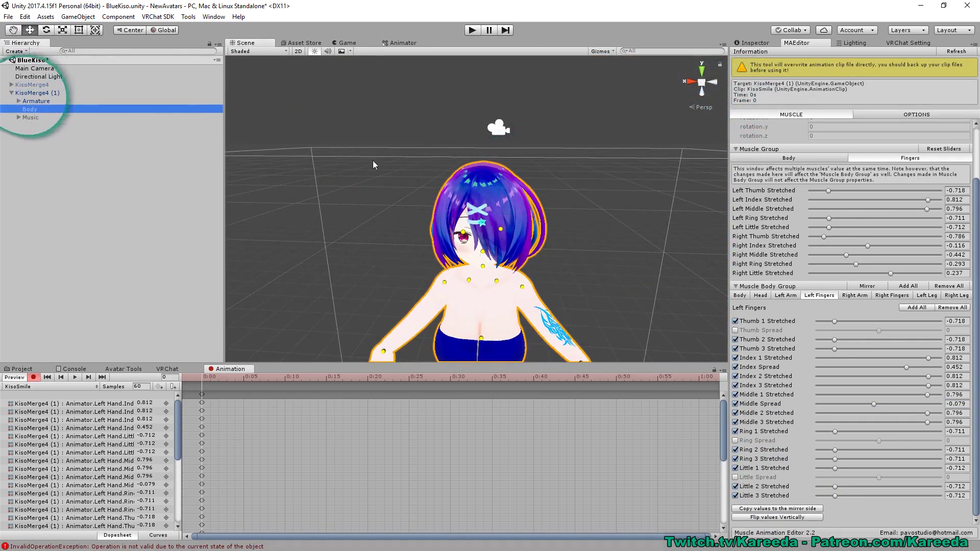
right_click_drag(452, 179, 455, 147)
middle_click_drag(455, 147, 451, 108)
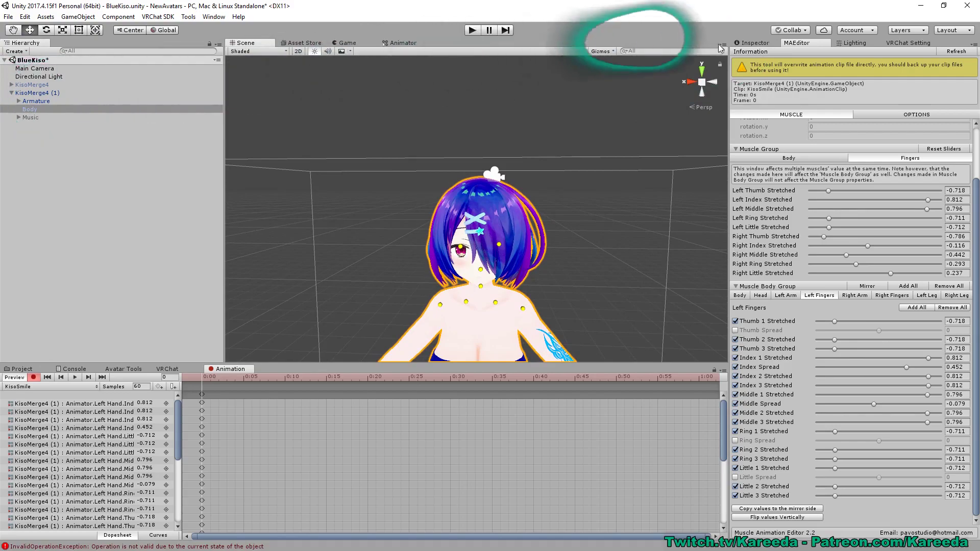
left_click(754, 43)
scroll(809, 209, "down", 3)
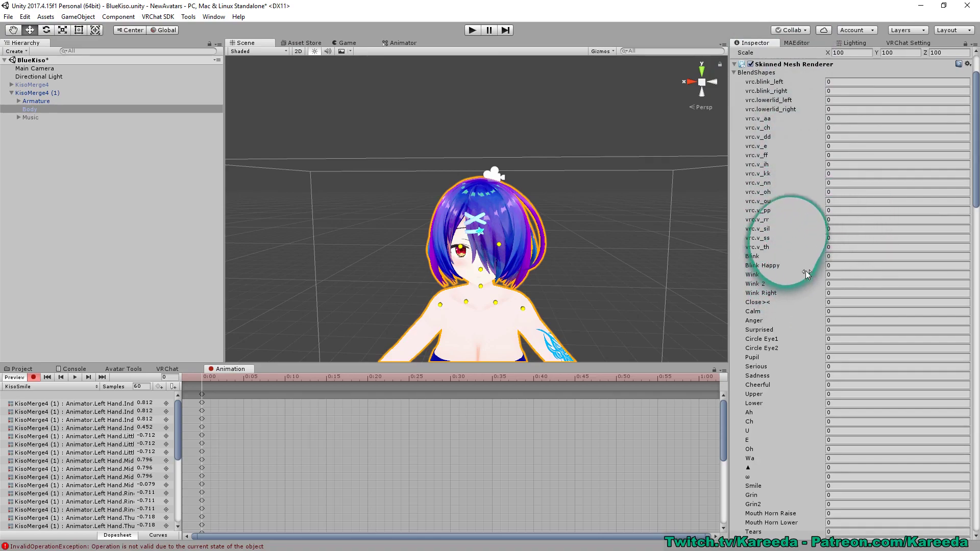
Try the Body mesh's Blink Happy blend shape at 100 and reduce it to 50.
left_click(848, 266)
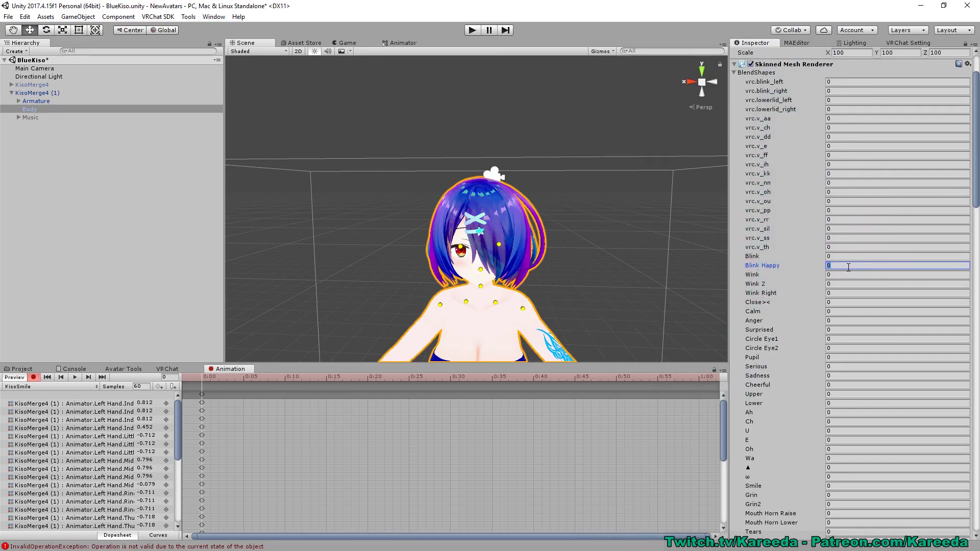
type("100")
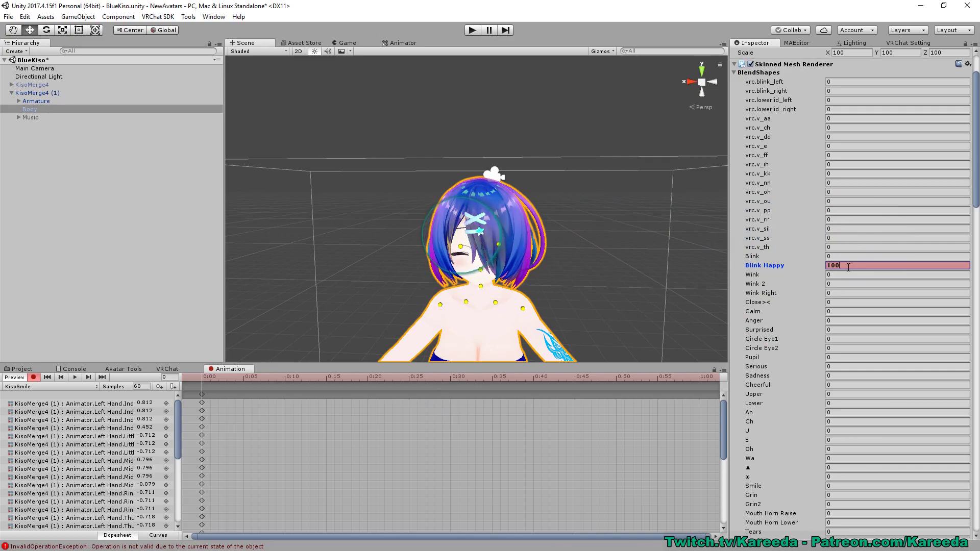
scroll(638, 190, "up", 7)
middle_click_drag(638, 191, 653, 77)
right_click_drag(620, 148, 658, 289, "alt")
middle_click_drag(683, 190, 675, 235)
left_click(895, 263)
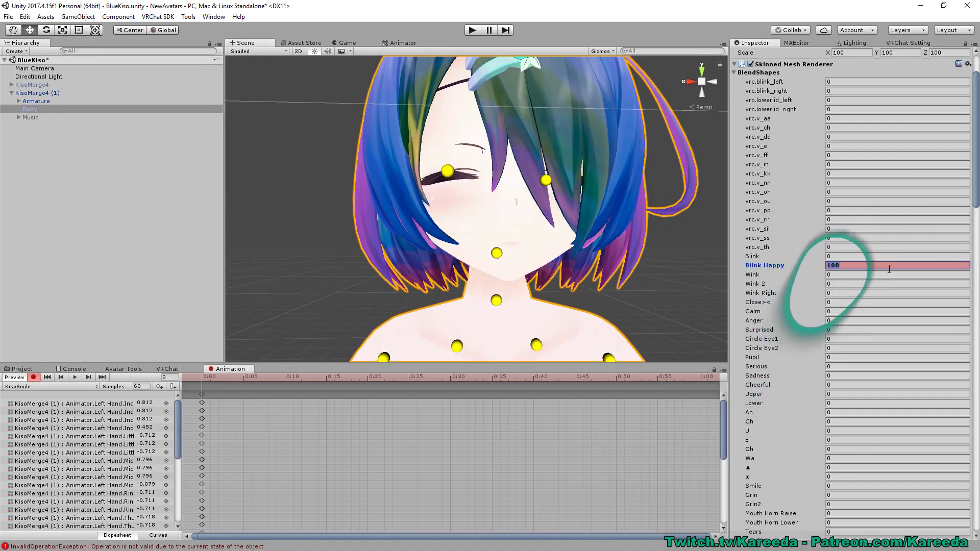
type("50")
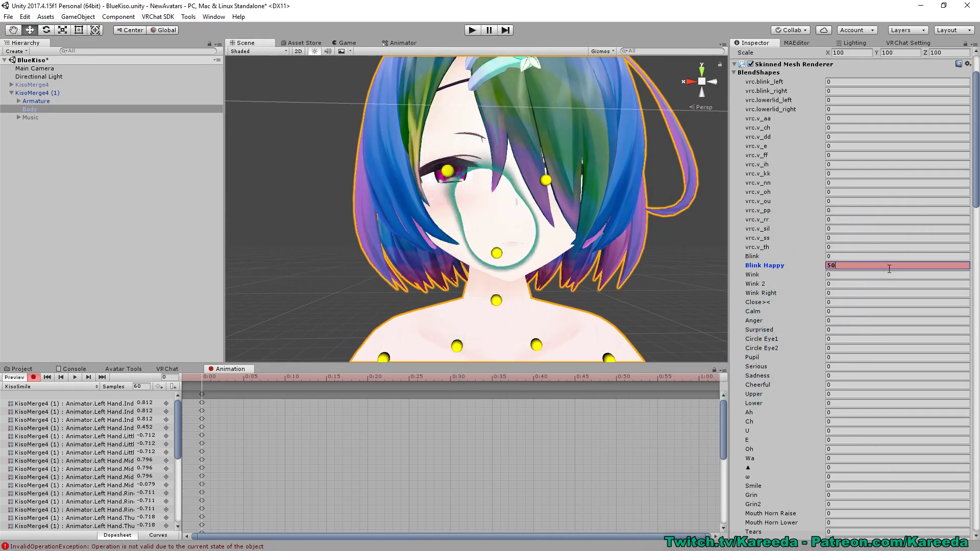
Set the Body mesh's Blink Happy blend shape to 100 in the KisoSmile recording.
left_click(820, 266)
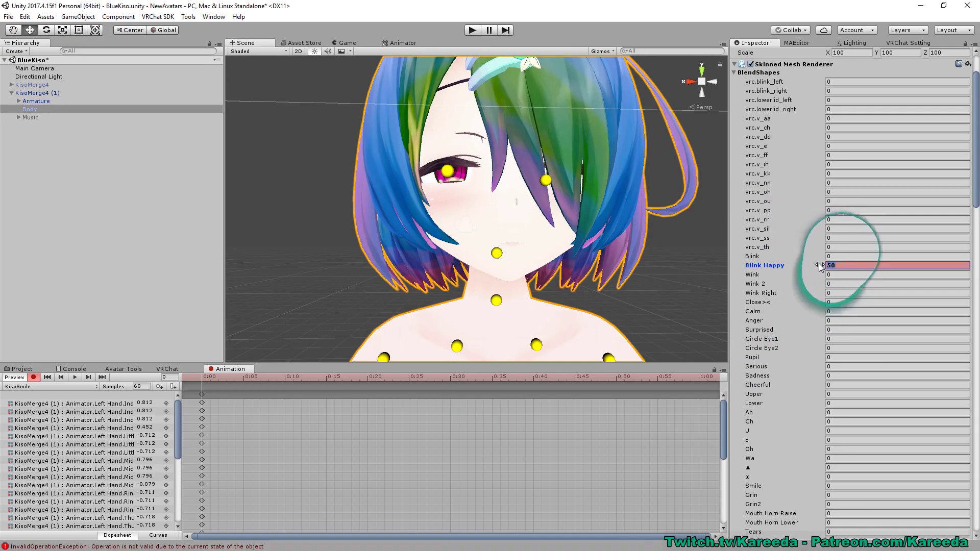
type("100")
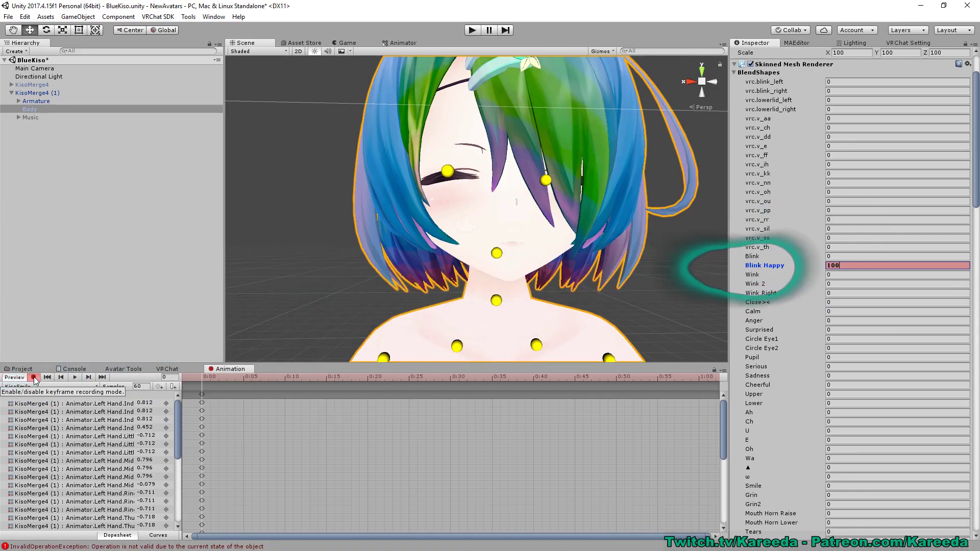
mouse_move(178, 422)
left_mouse_down()
mouse_move(178, 488)
mouse_move(178, 417)
left_mouse_up()
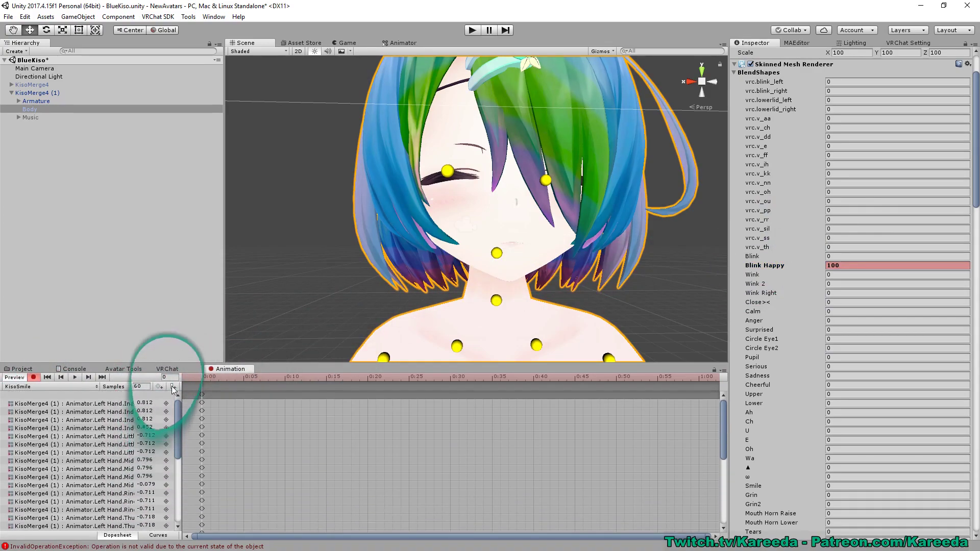
Set the Body mesh's Cheerful and Smile blend shapes to 100.
scroll(856, 290, "down", 3)
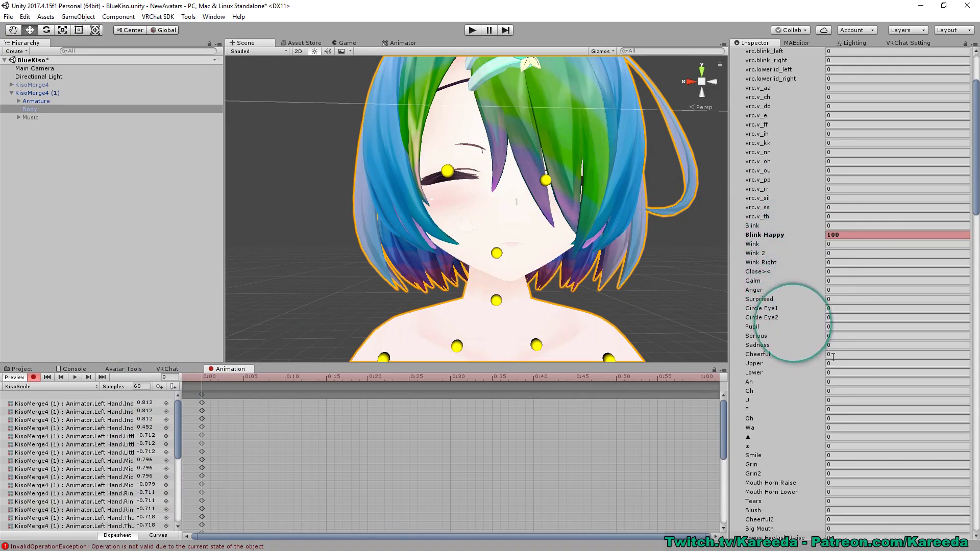
type("1")
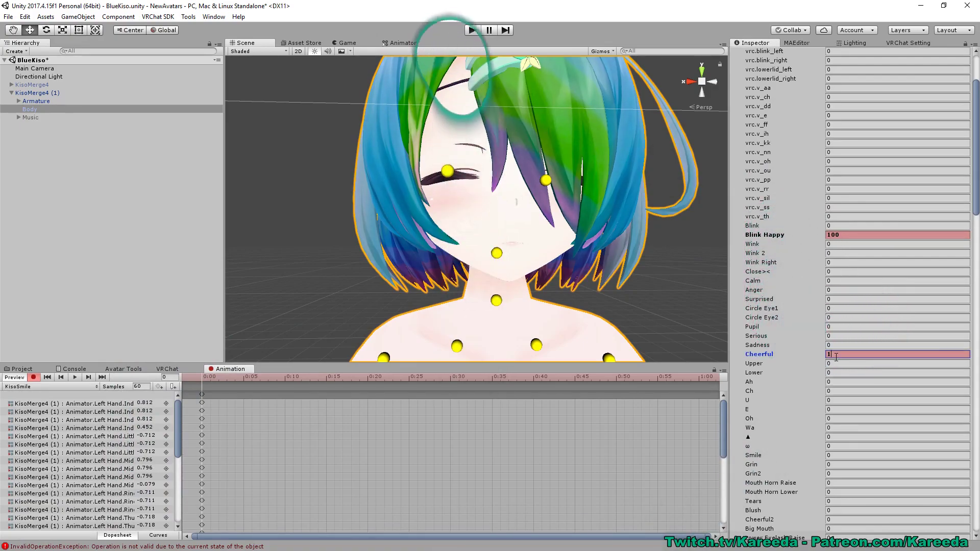
type("00")
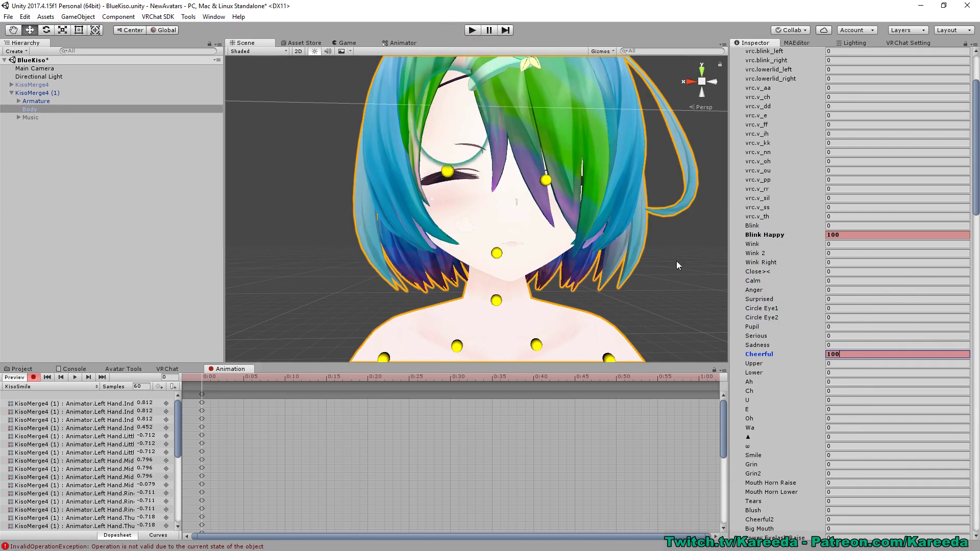
scroll(855, 321, "down", 2)
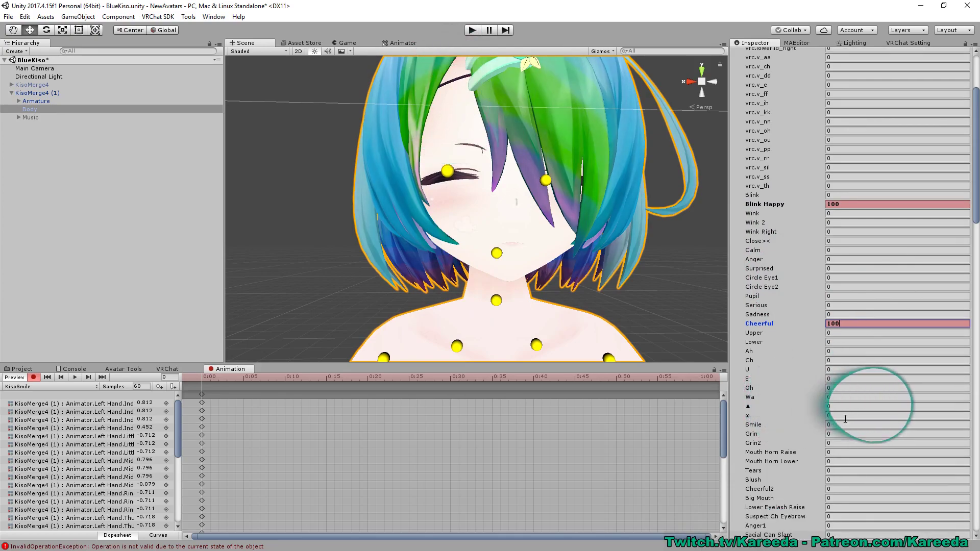
type("100")
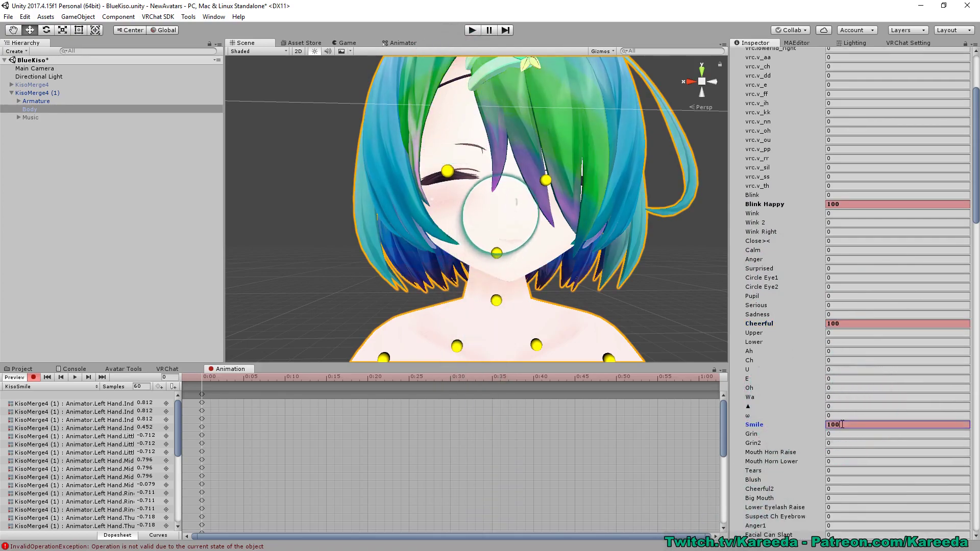
scroll(626, 238, "up", 4)
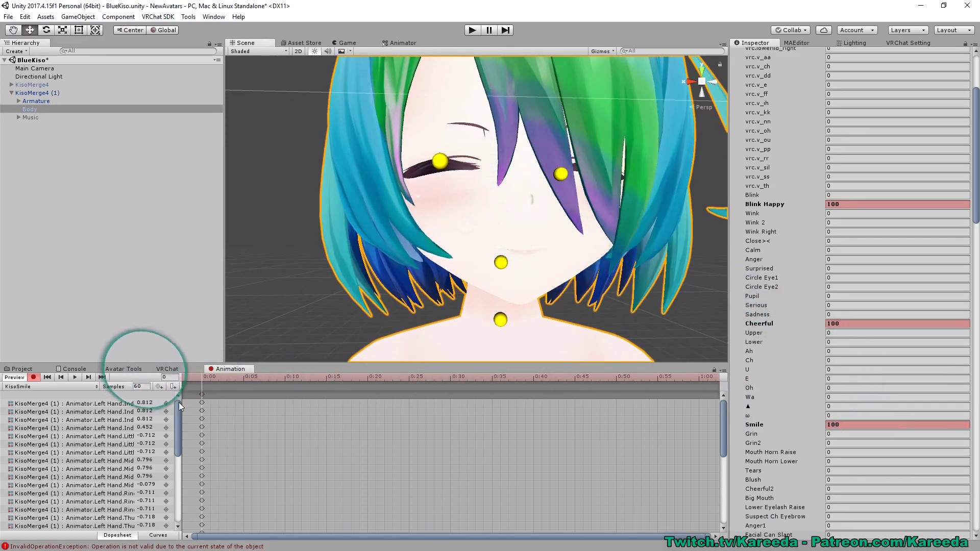
Copy all KisoSmile keyframes from frame 0 and paste them at frame 1.
left_click_drag(178, 403, 181, 377)
left_click(203, 394)
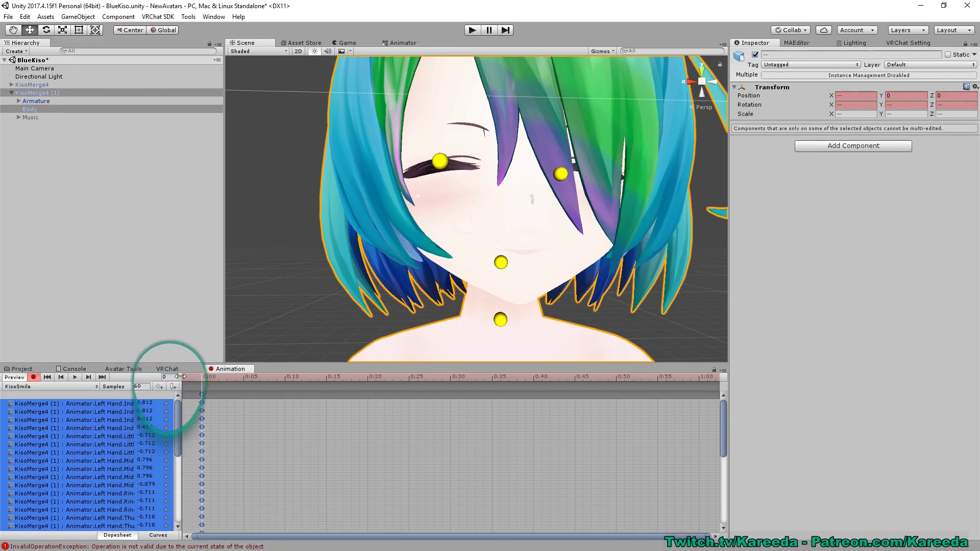
left_click(202, 394)
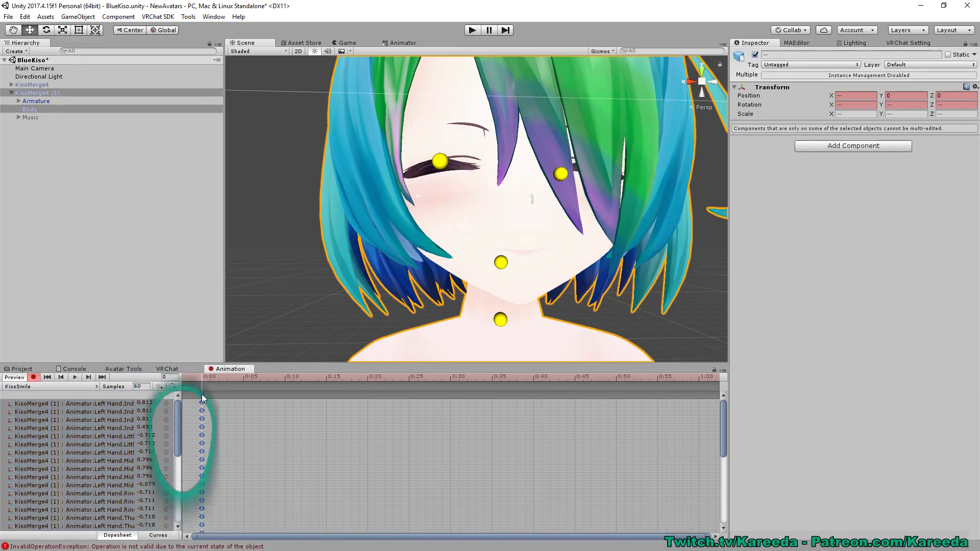
left_click(210, 378)
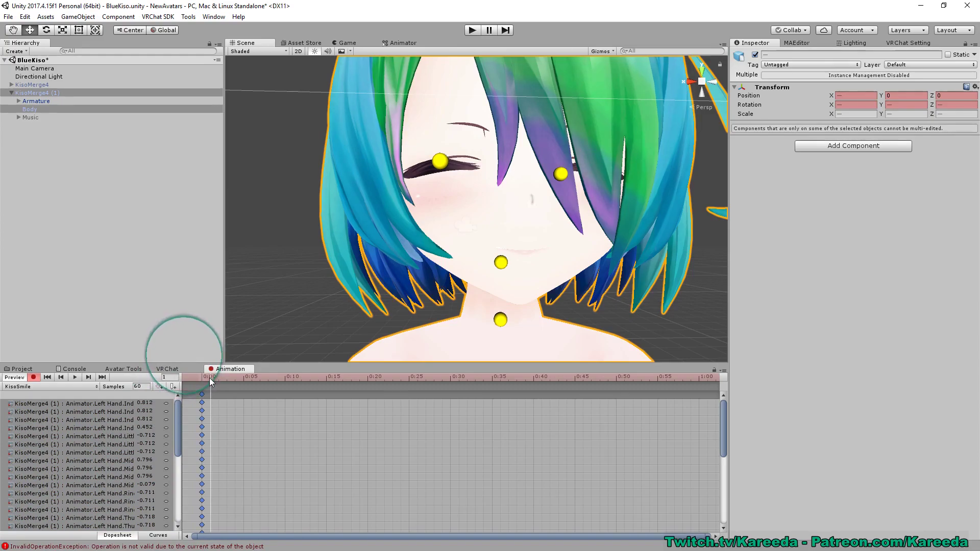
key("ctrl+v")
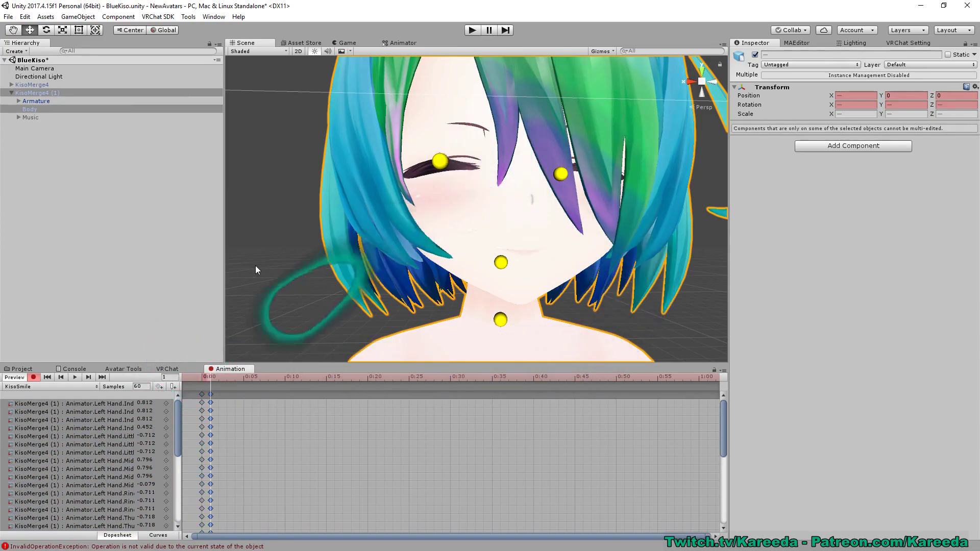
Examine the avatar's smiling face and two-finger hand pose from several angles.
scroll(319, 257, "down", 10)
scroll(329, 241, "up", 6)
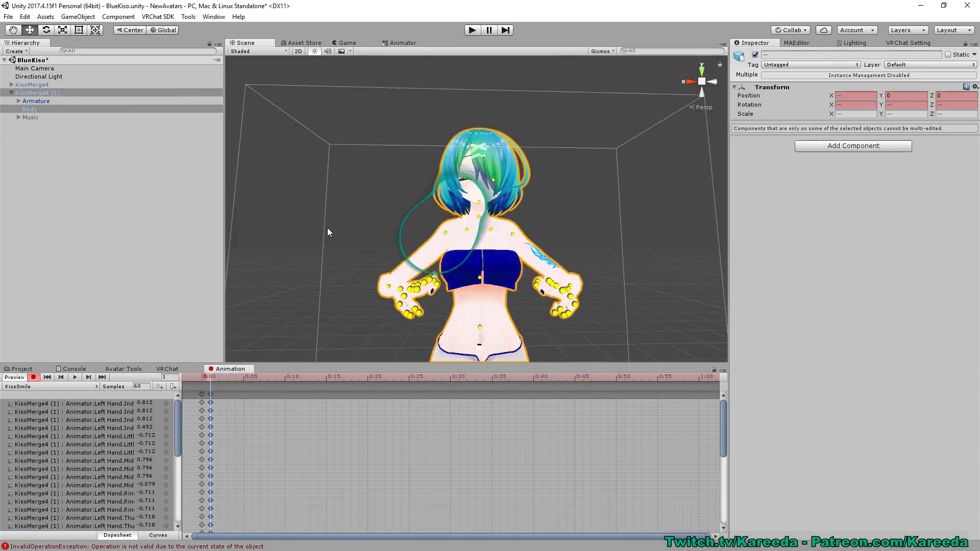
right_click_drag(360, 247, 462, 265)
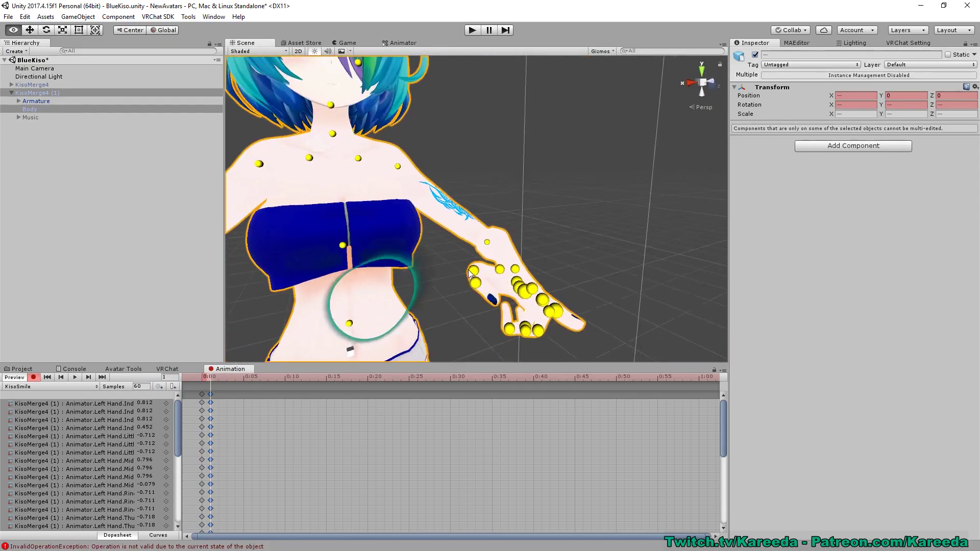
scroll(482, 267, "down", 5)
middle_click_drag(486, 267, 519, 270)
right_click_drag(519, 270, 483, 257)
key("d")
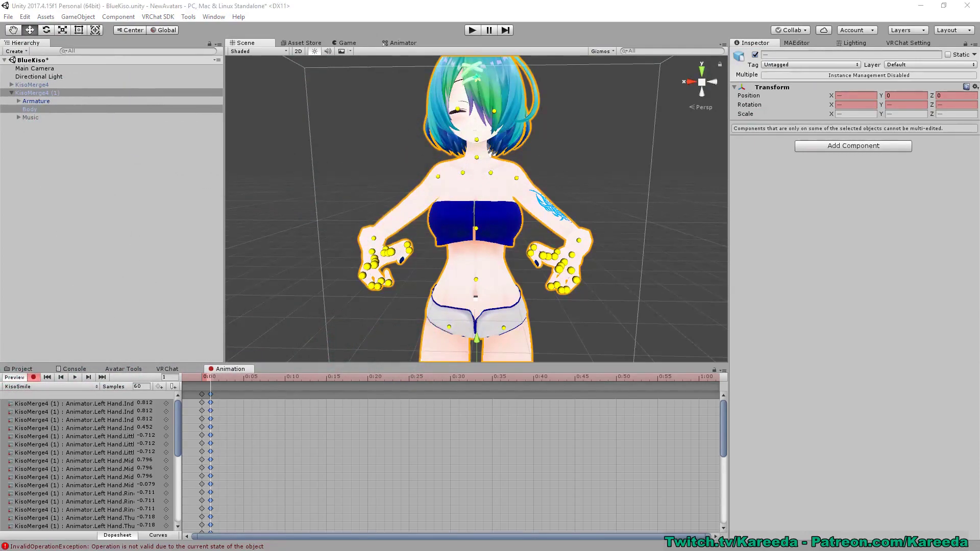
middle_click_drag(513, 169, 521, 188)
Stop recording KisoSmile and create a new animation clip named KisoAngry in the KisoBlue folder.
left_click(110, 148)
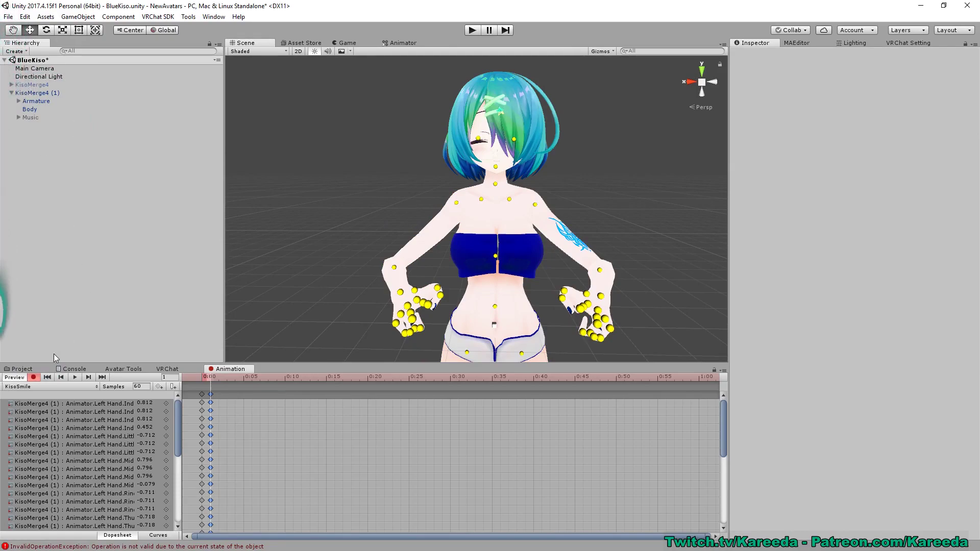
left_click(34, 378)
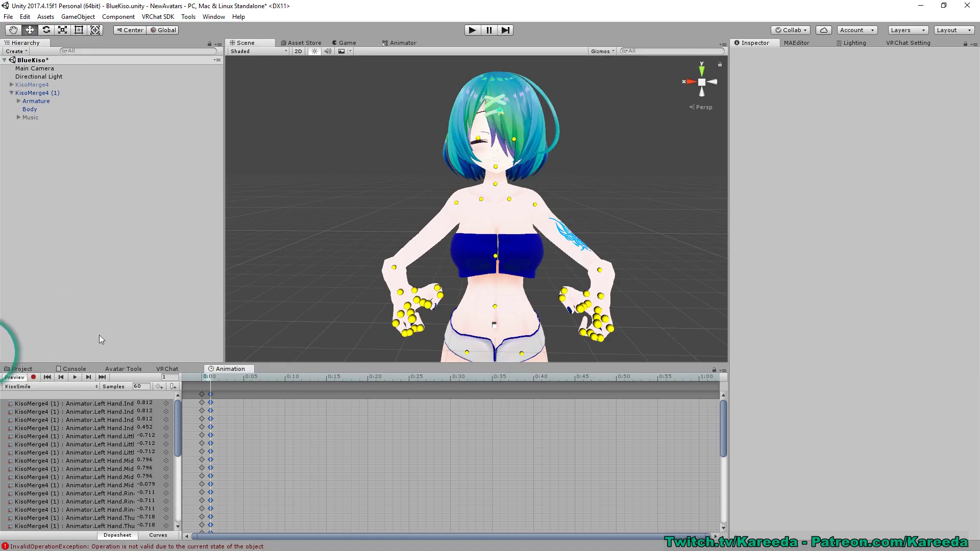
left_click(81, 386)
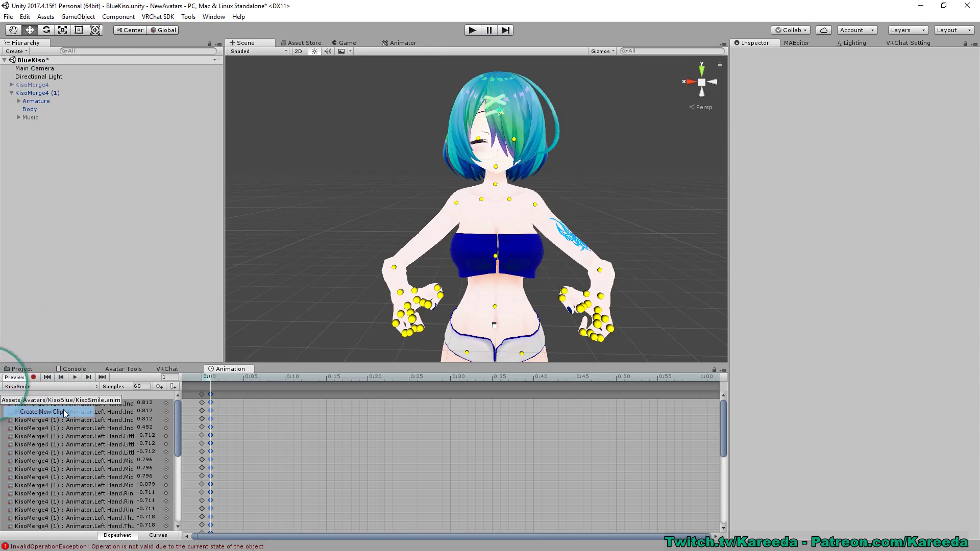
left_click(65, 413)
type("Kis")
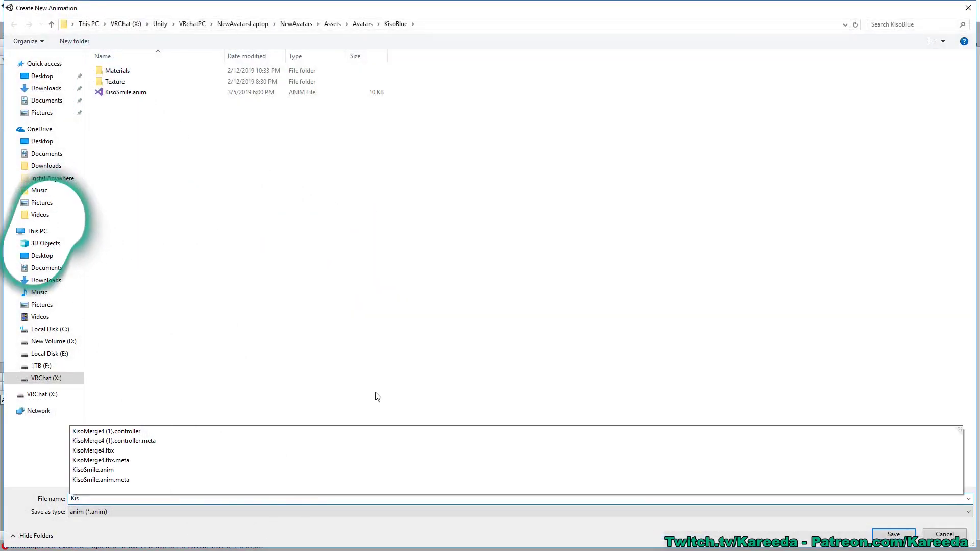
type("oAngry")
key("Return")
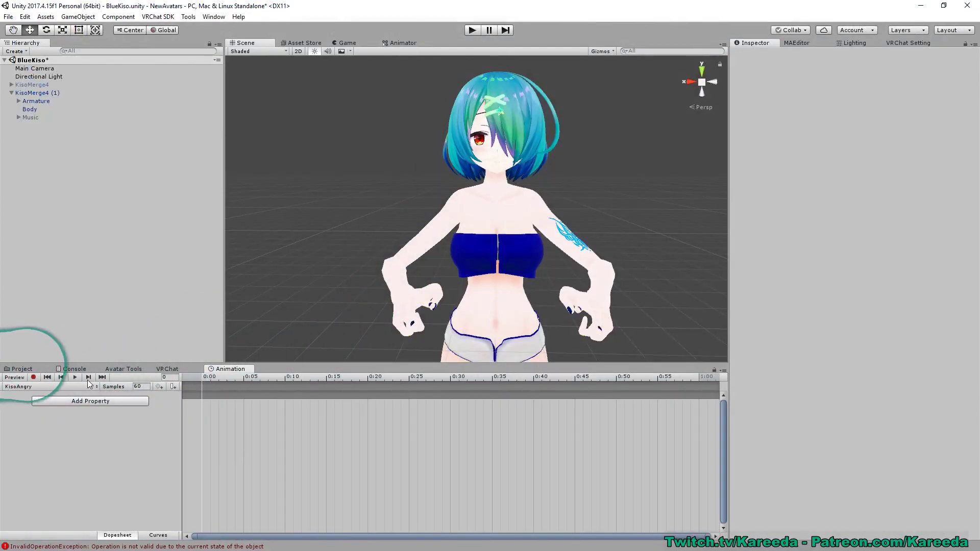
Switch the Animation window to the KisoSmile clip and back to KisoAngry.
left_click(53, 408)
left_click(59, 388)
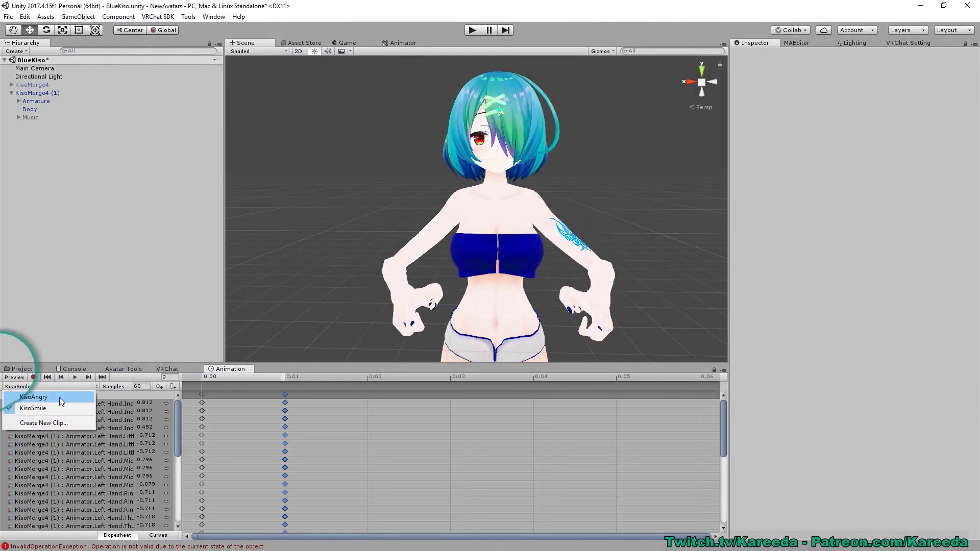
left_click(59, 397)
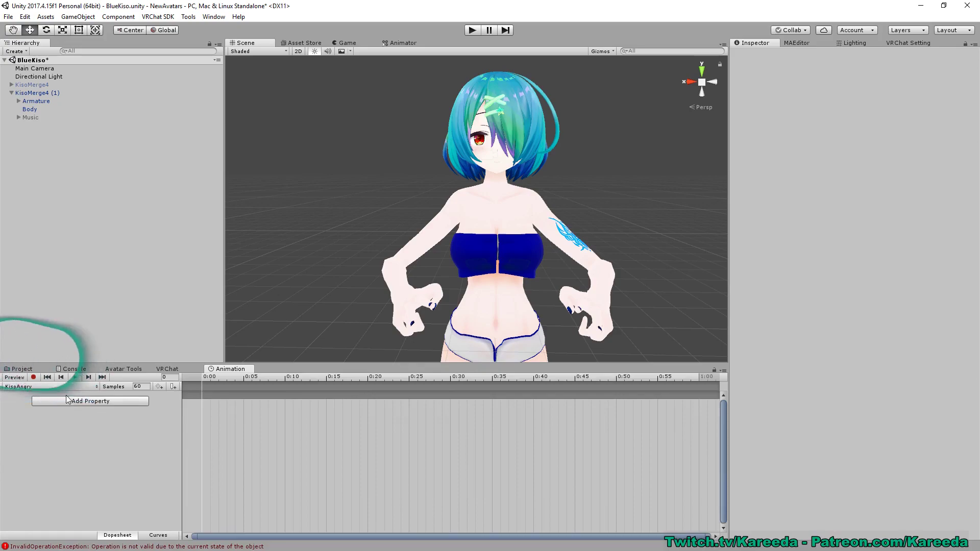
Start recording the KisoAngry clip and display the finger muscle controls in the Muscle Animation Editor.
left_click(33, 377)
left_click_drag(434, 203, 392, 228, "alt")
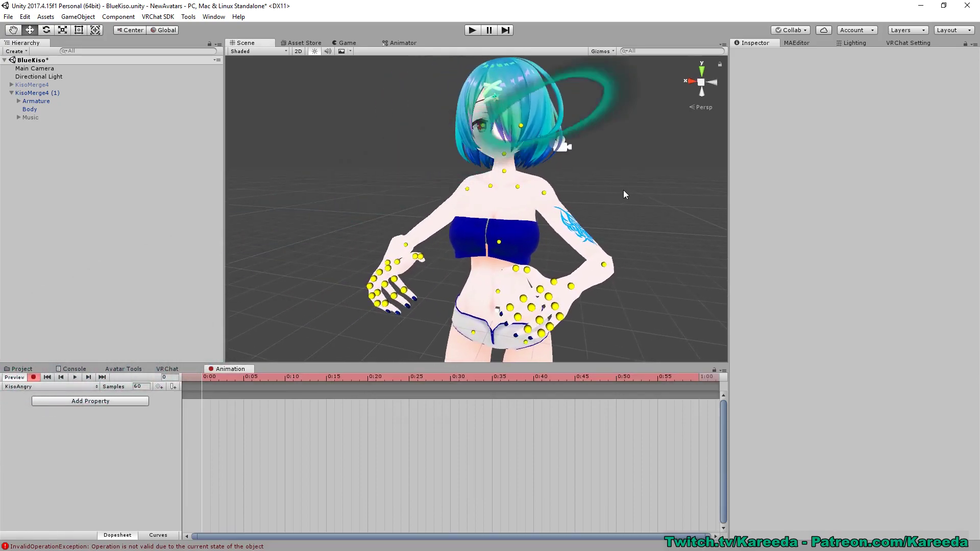
left_click(809, 45)
middle_click_drag(602, 190, 574, 160)
right_click_drag(573, 161, 589, 203)
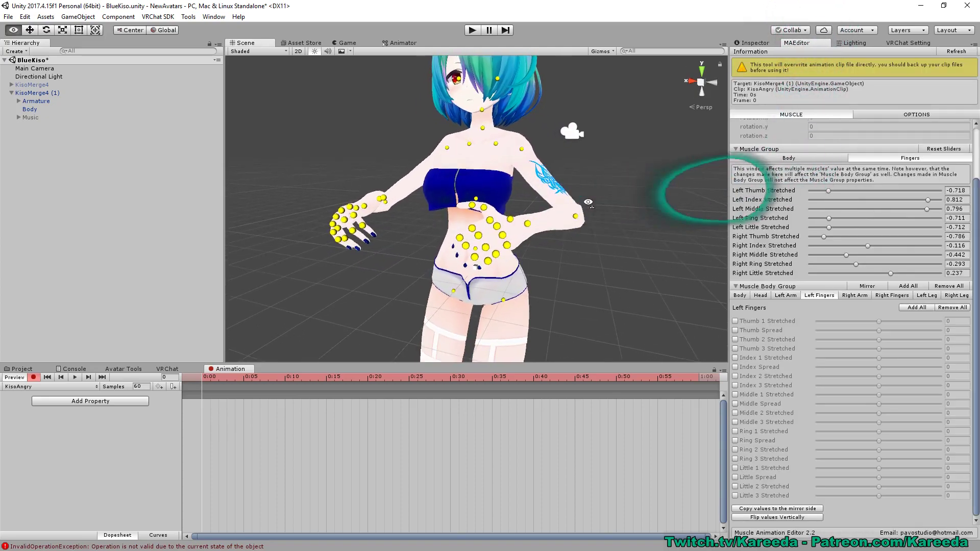
Extend the left middle finger to about 0.804 and curl the thumb to -0.749, index -0.733, ring -0.735 and little finger -0.72.
left_click_drag(927, 209, 910, 208)
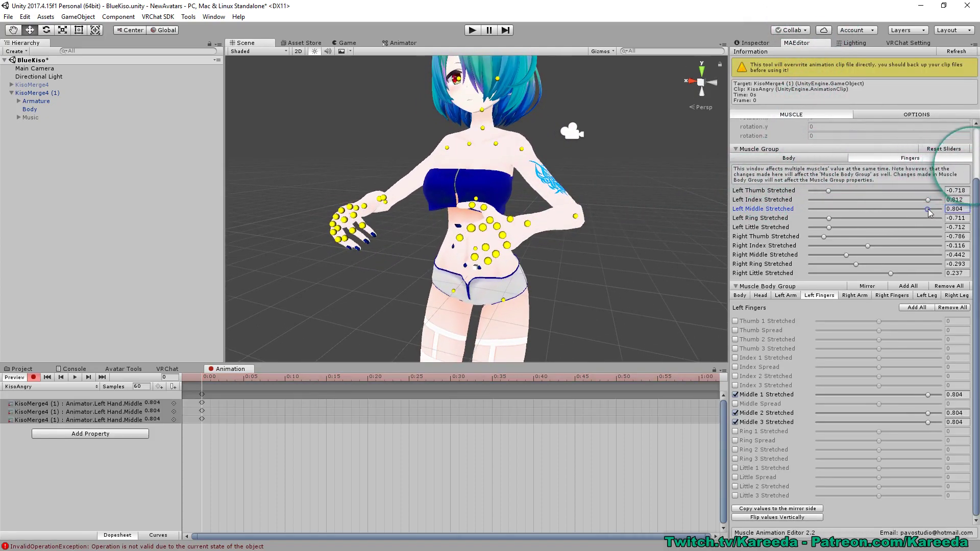
left_click(827, 200)
left_click_drag(828, 191, 851, 192)
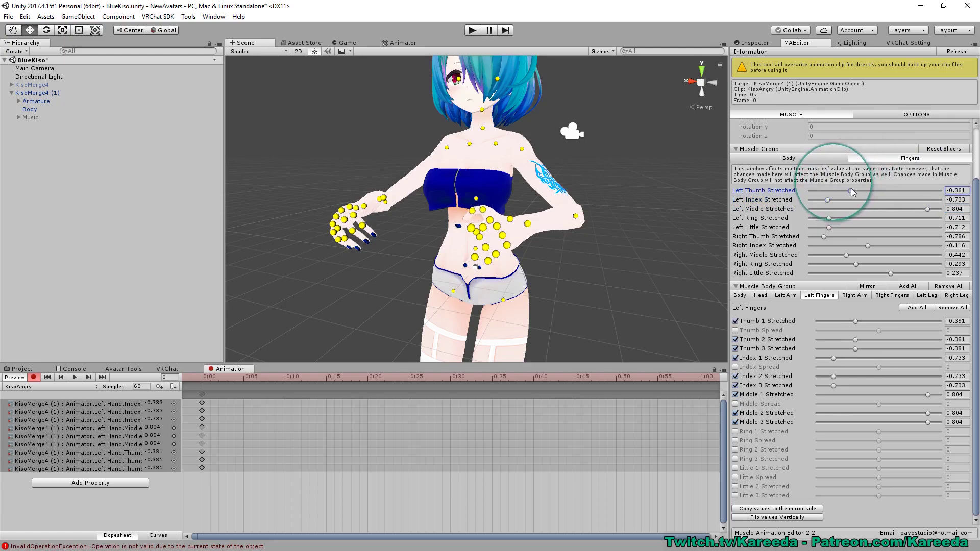
left_click(833, 219)
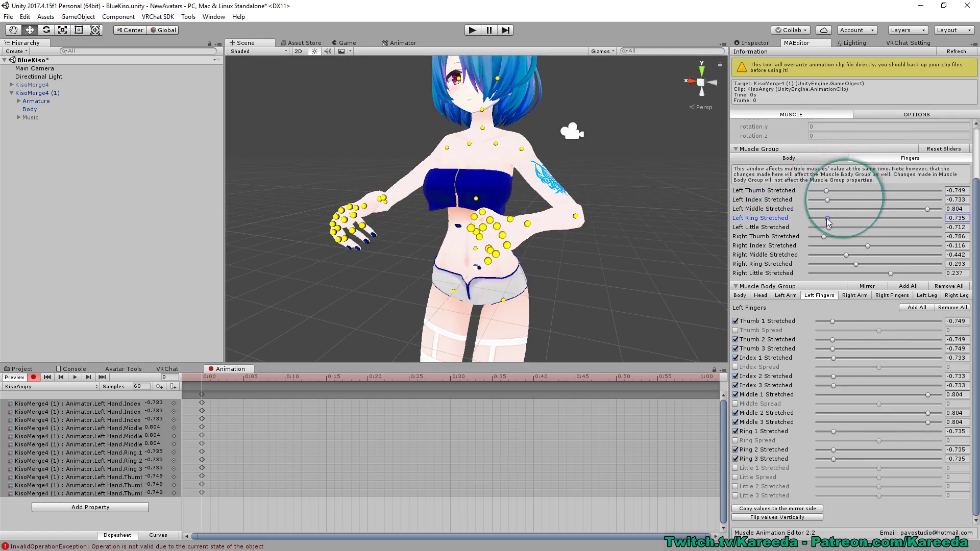
left_click_drag(829, 226, 829, 227)
Curl the right hand into a fist: thumb about -0.725, index and middle -0.71, ring and little -0.694.
left_click(829, 237)
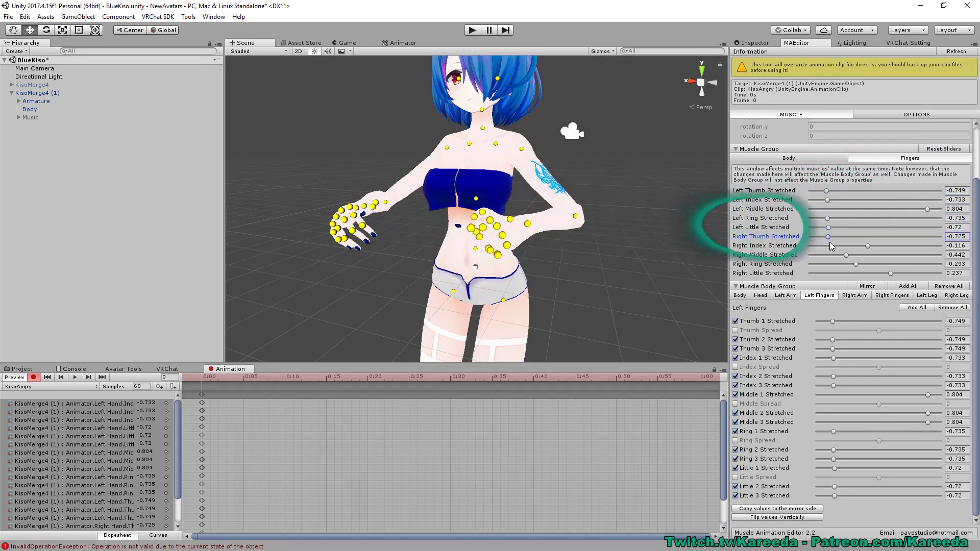
left_click(830, 246)
left_click(831, 273)
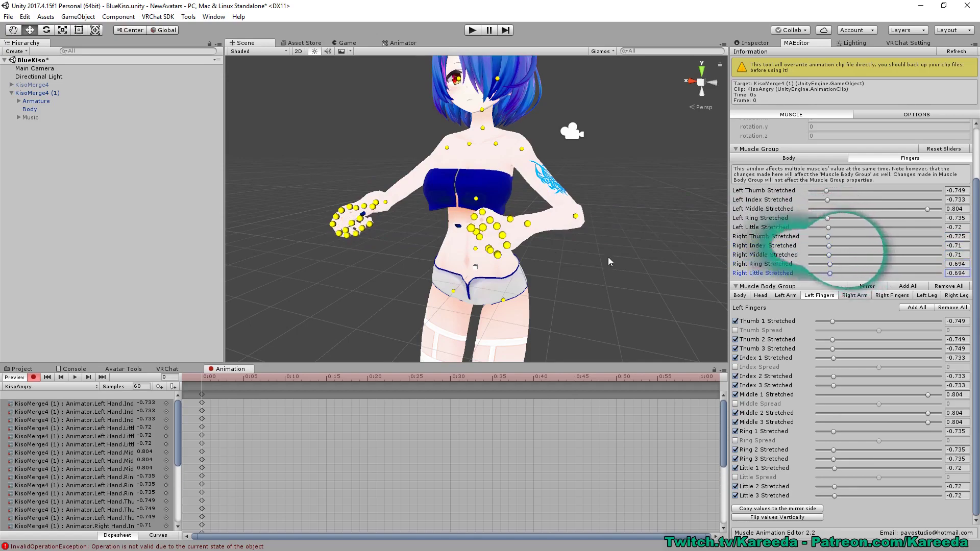
Examine the avatar's hand gestures and face from several angles in the scene.
middle_click_drag(380, 199, 418, 206)
scroll(526, 234, "up", 10)
scroll(534, 234, "down", 10)
middle_click_drag(550, 228, 492, 230)
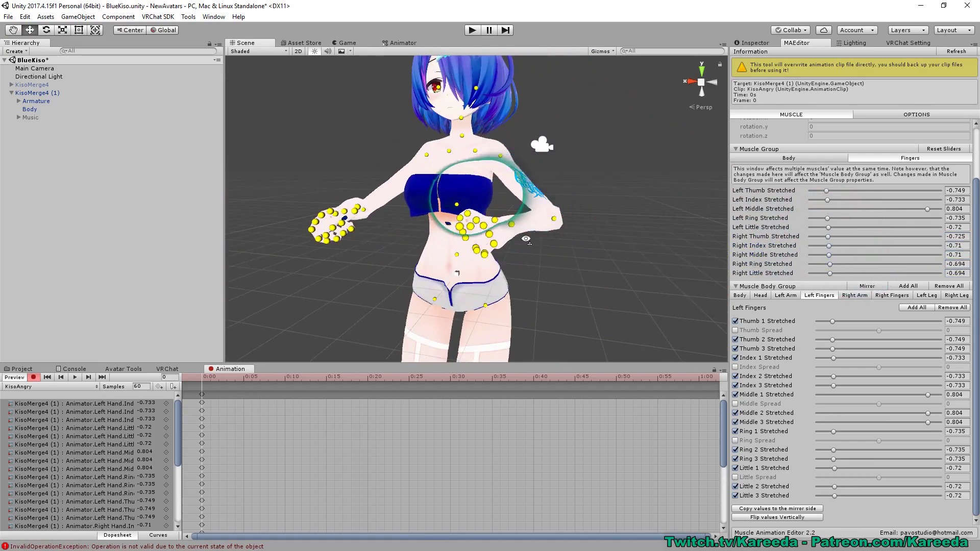
right_click_drag(526, 241, 485, 257)
middle_click_drag(485, 256, 410, 261)
scroll(408, 255, "down", 5)
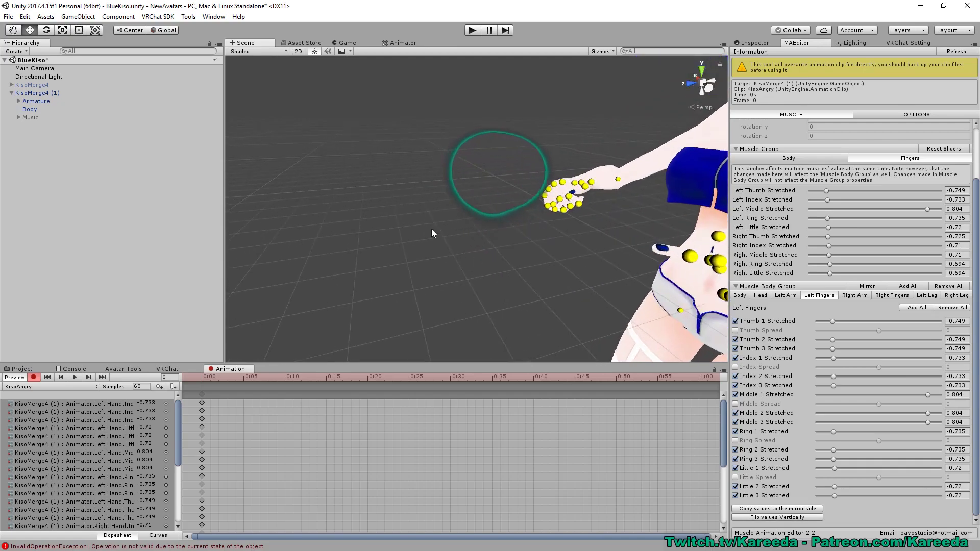
right_click_drag(432, 232, 544, 222)
middle_click_drag(544, 222, 661, 209)
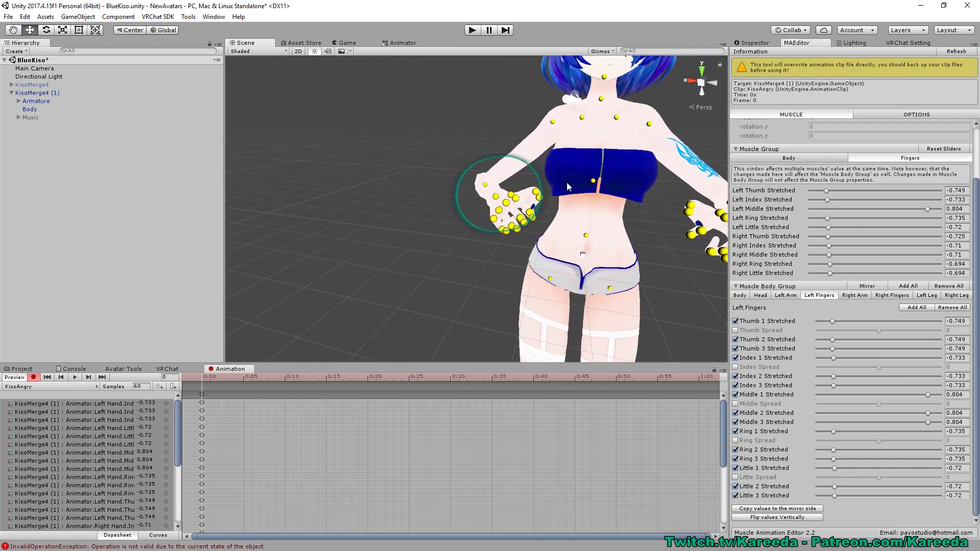
right_click_drag(567, 187, 610, 177)
middle_click_drag(610, 177, 569, 228)
scroll(567, 163, "up", 5)
middle_click_drag(567, 144, 573, 178)
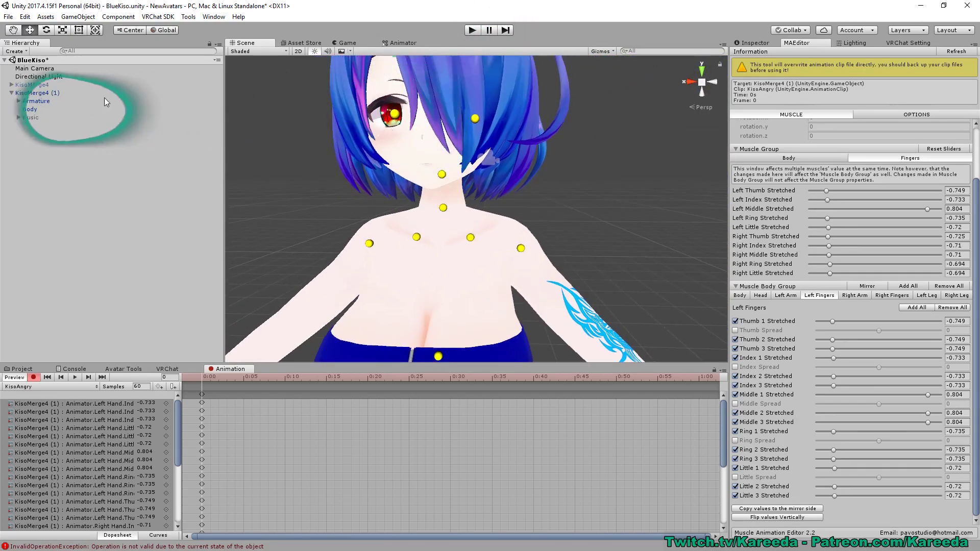
Select the duplicate avatar's Body mesh and display its blend shapes for the KisoAngry clip.
left_click(30, 109)
left_click(745, 44)
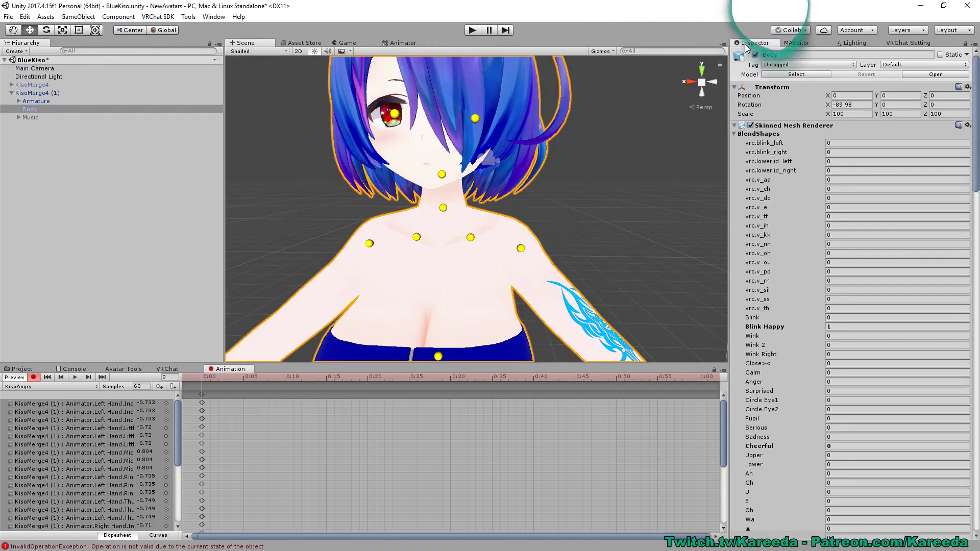
Try the Body mesh's Monster blend shape at 100 and undo it.
scroll(809, 262, "down", 4)
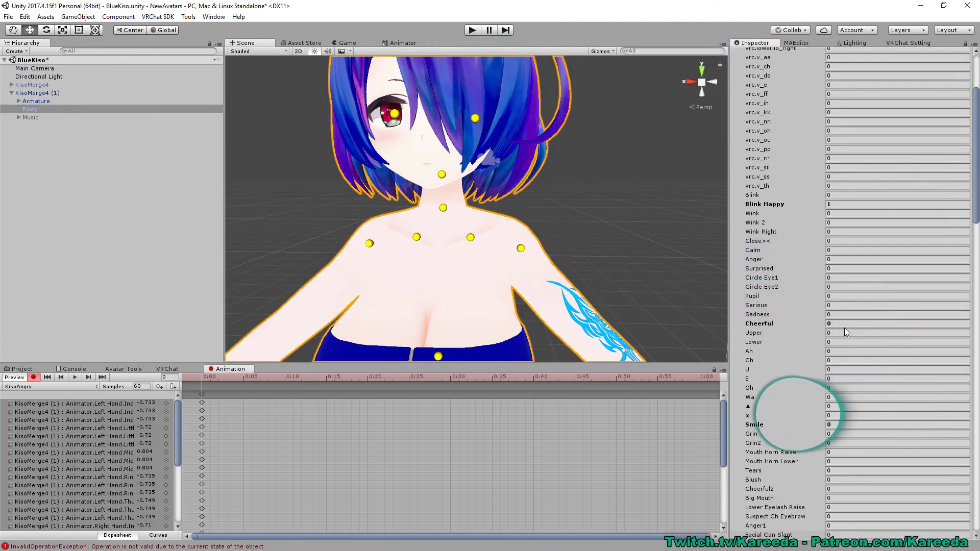
scroll(847, 342, "down", 3)
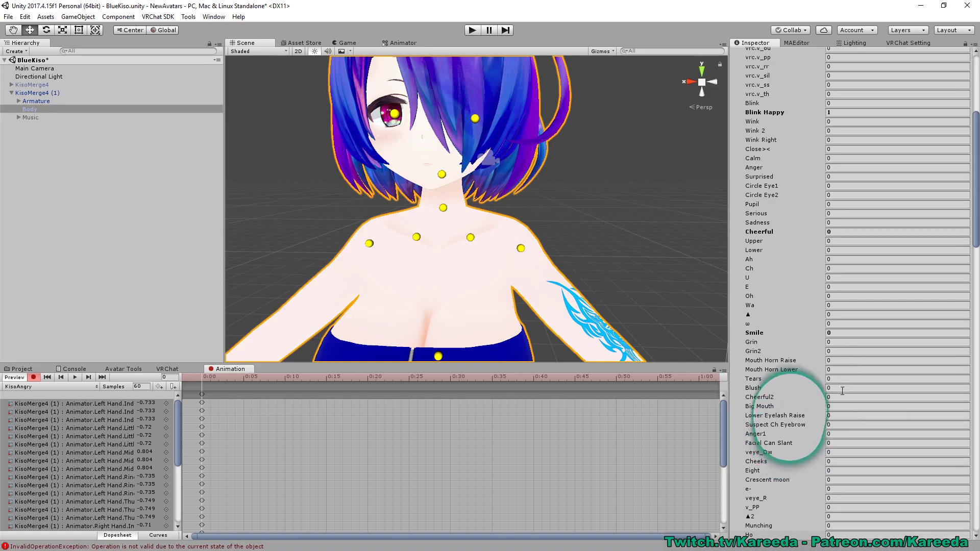
scroll(842, 390, "down", 2)
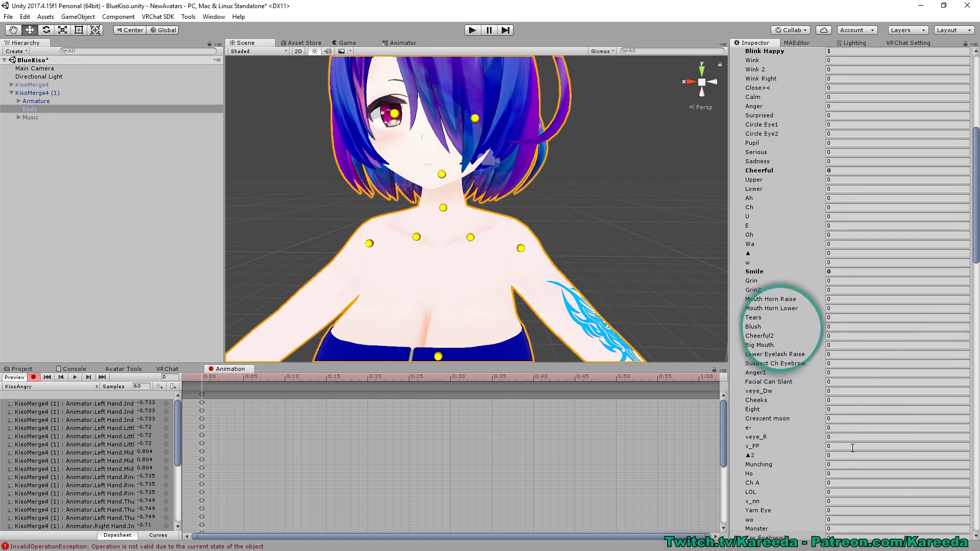
scroll(836, 382, "down", 2)
scroll(835, 386, "down", 6)
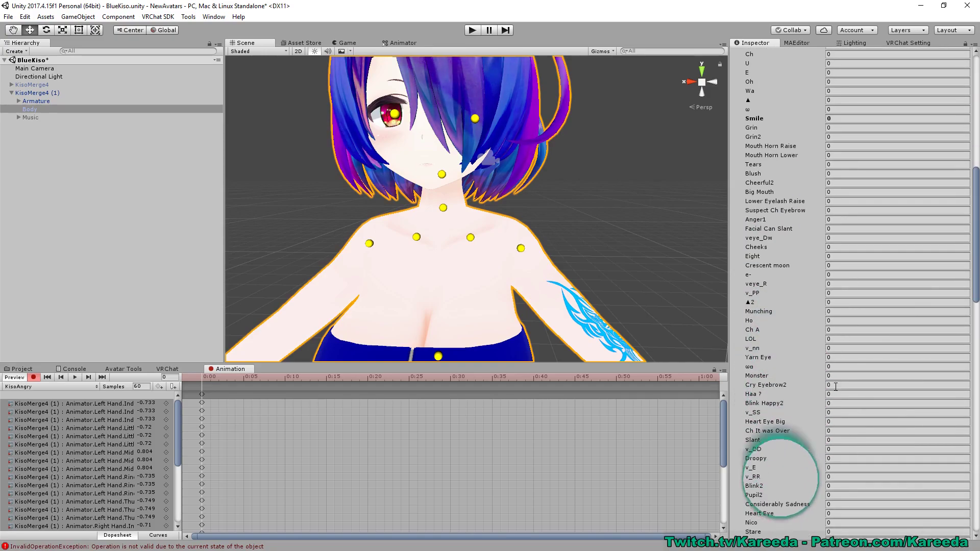
scroll(829, 368, "down", 2)
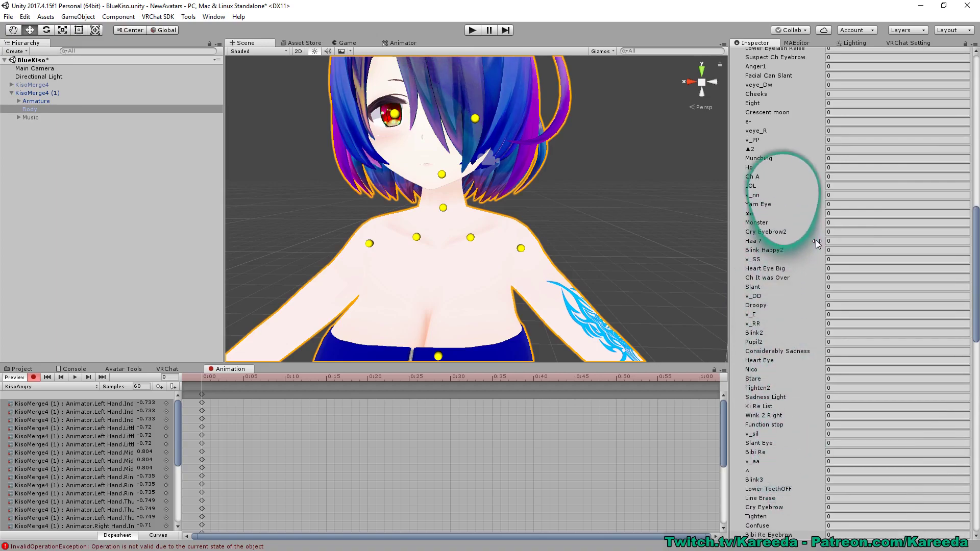
left_click(840, 222)
type("100")
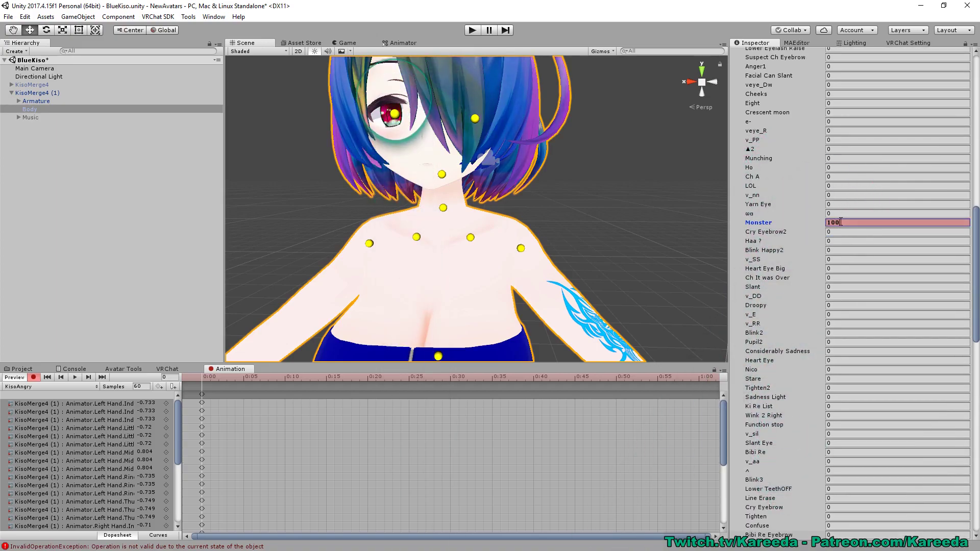
key("ctrl+z")
scroll(860, 220, "down", 2)
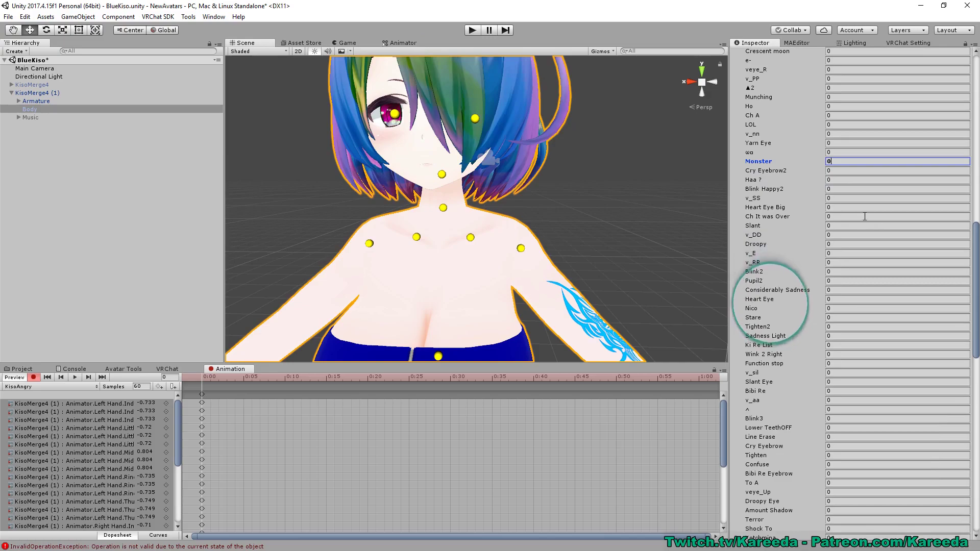
Set the Stare and Slant blend shapes of the Body mesh to 100 for the angry face.
left_click(848, 317)
type("100")
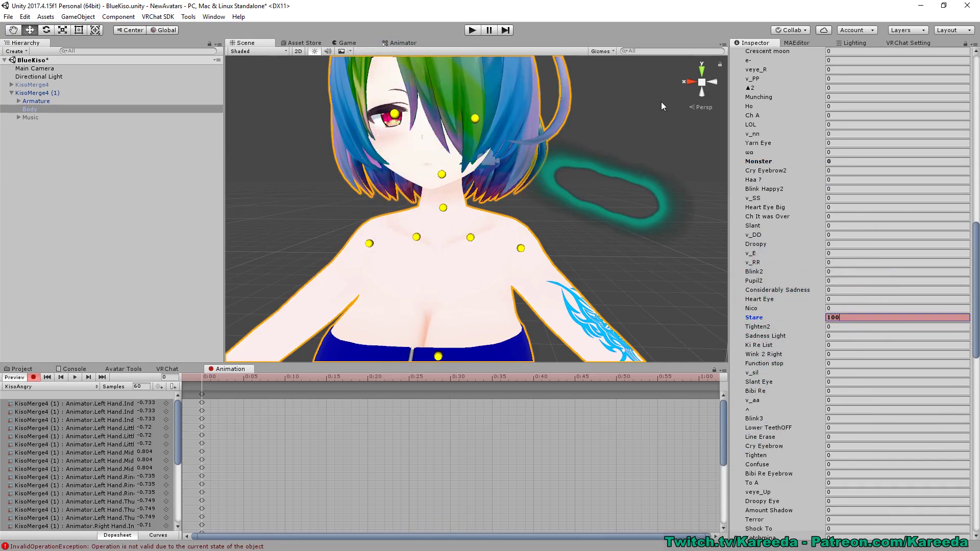
right_click_drag(660, 102, 630, 257)
middle_click_drag(630, 257, 626, 311)
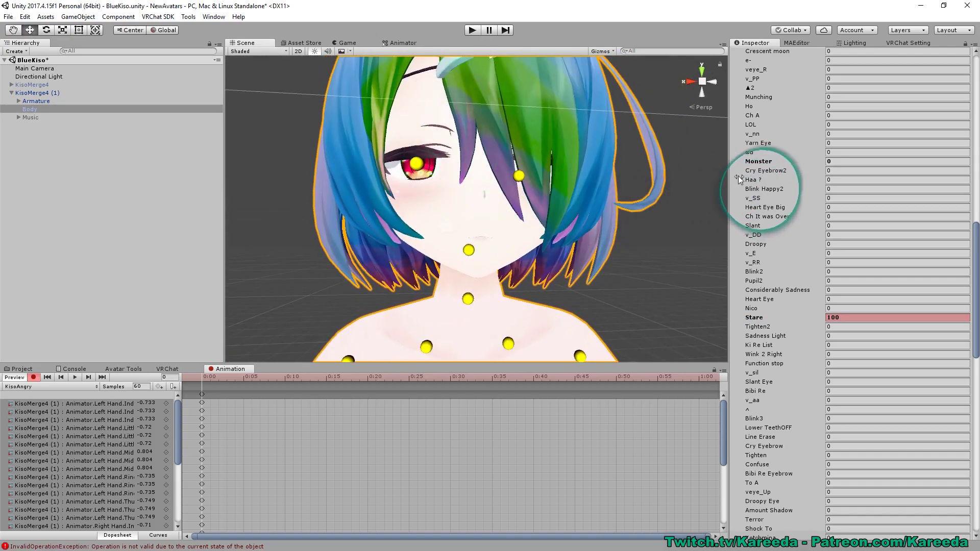
scroll(740, 180, "down", 3)
left_click(838, 164)
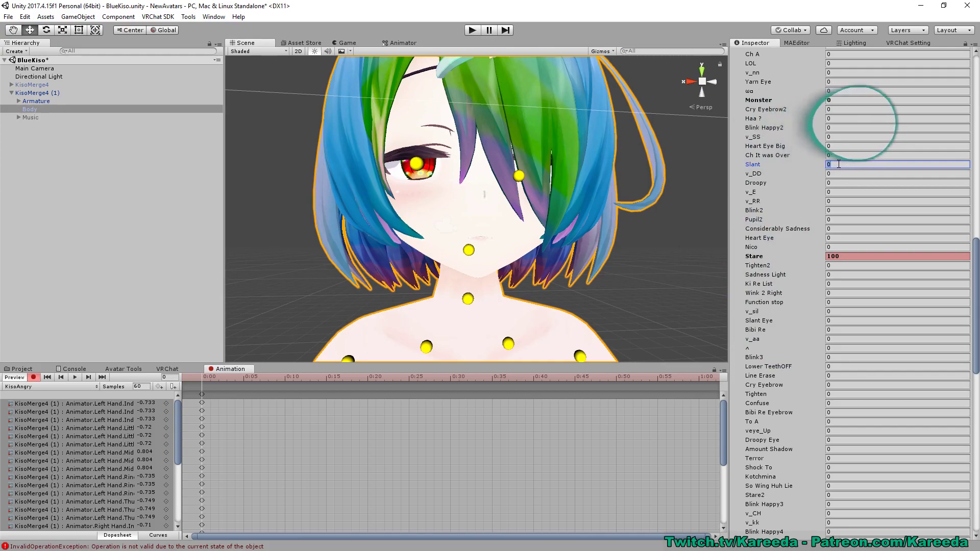
type("100")
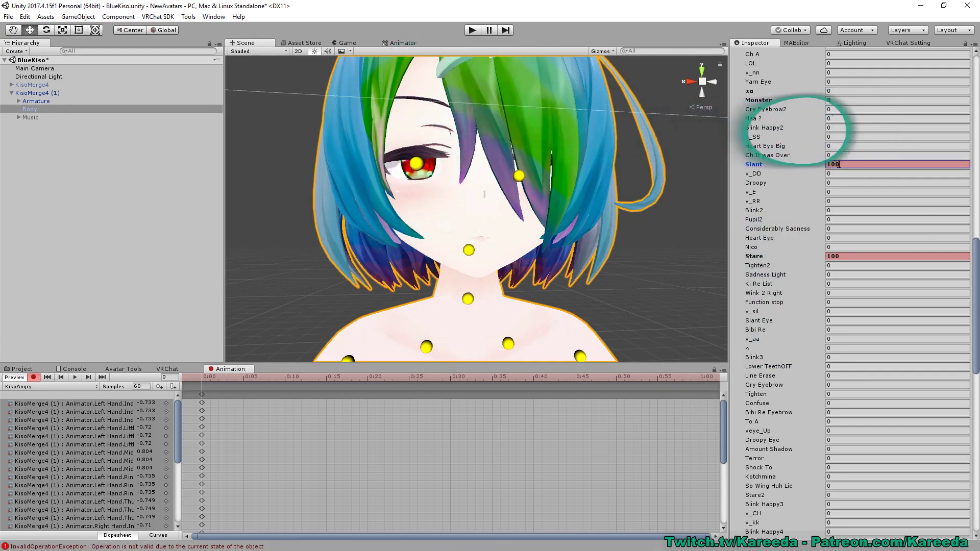
Try the Wa Big and A bit mouth blend shapes at 100, undoing each one.
scroll(888, 200, "down", 5)
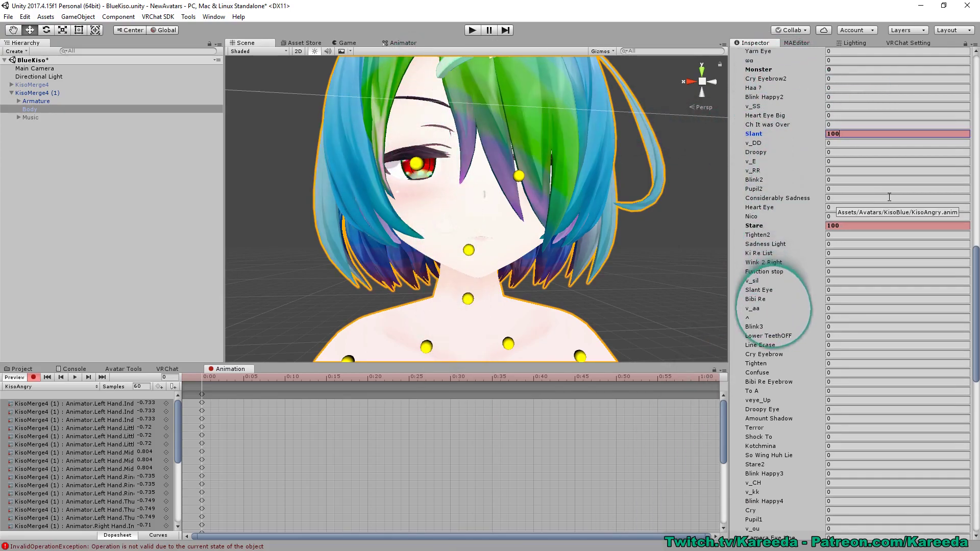
scroll(874, 411, "down", 2)
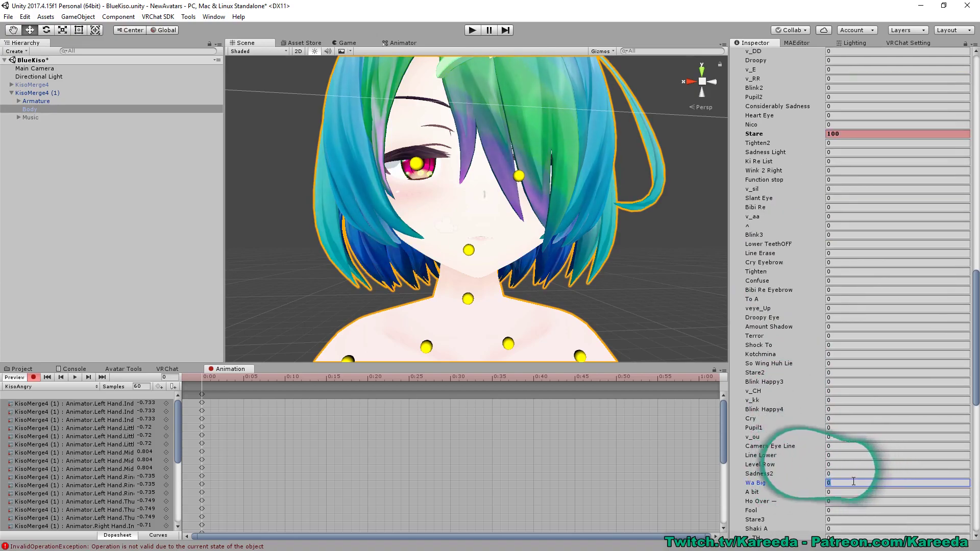
type("100")
key("ctrl+z")
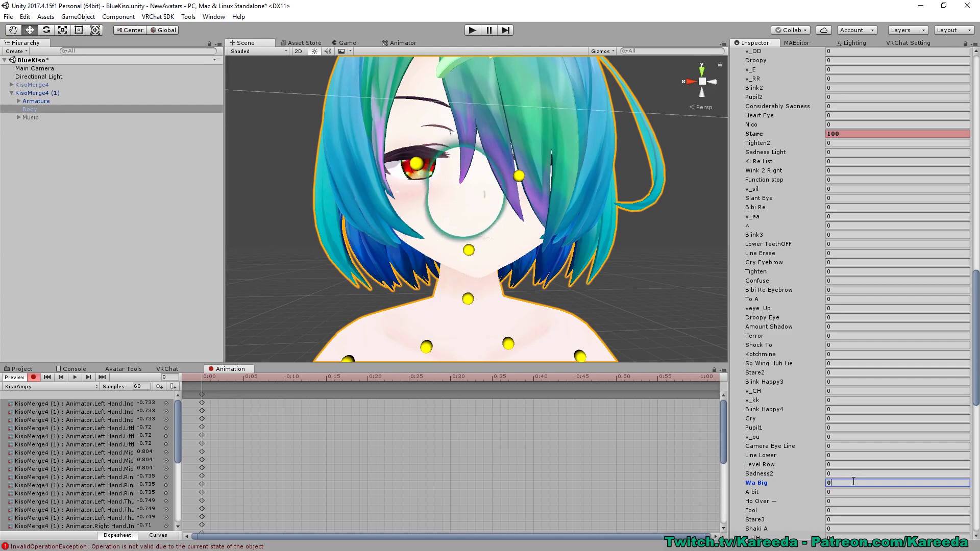
scroll(854, 481, "down", 4)
left_click(836, 432)
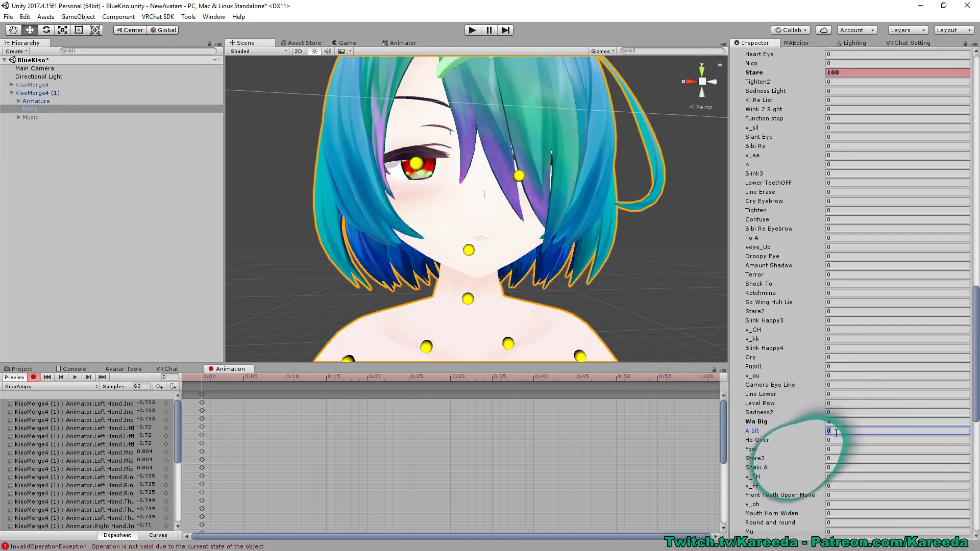
type("100")
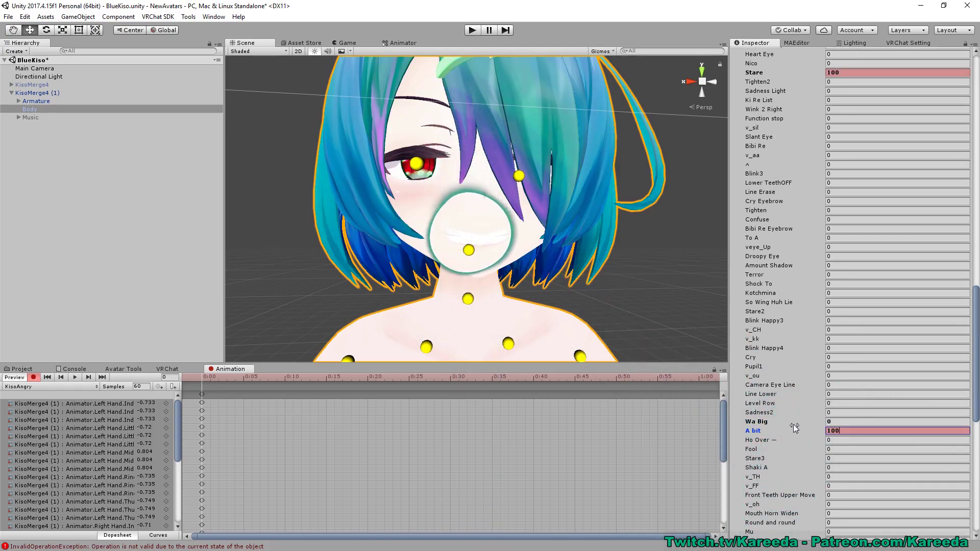
middle_click_drag(610, 211, 586, 209)
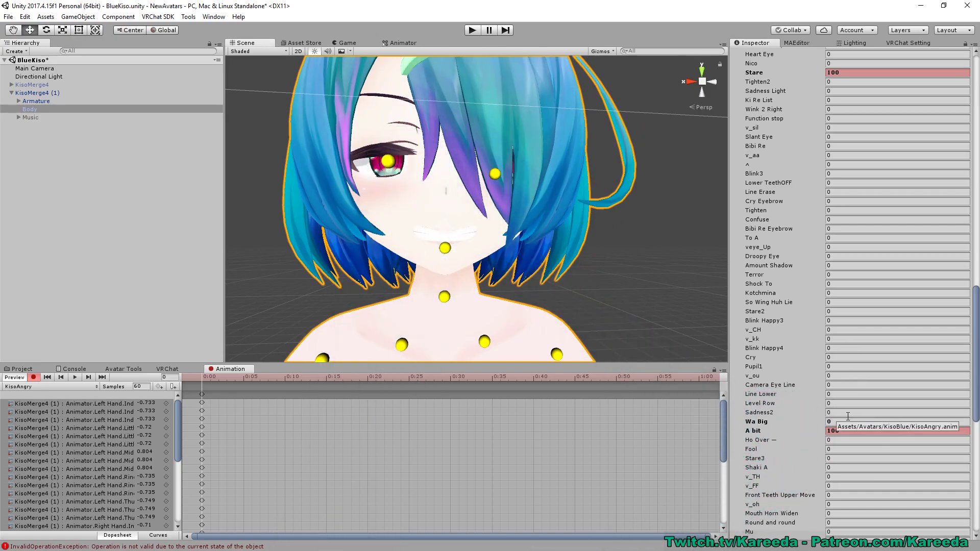
key("ctrl+z")
Set the Red Eye blend shape at the end of the Body mesh's list to 100.
scroll(848, 386, "down", 3)
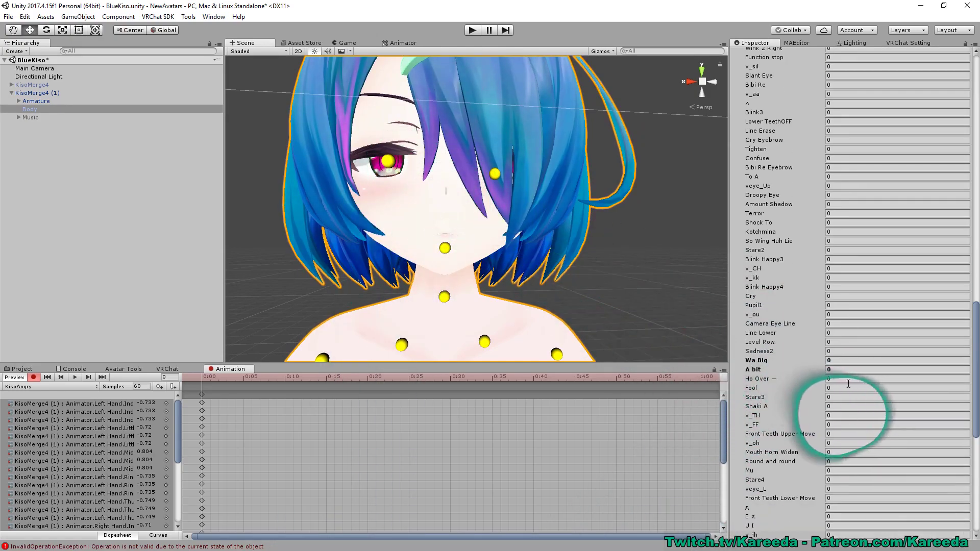
scroll(845, 358, "down", 1)
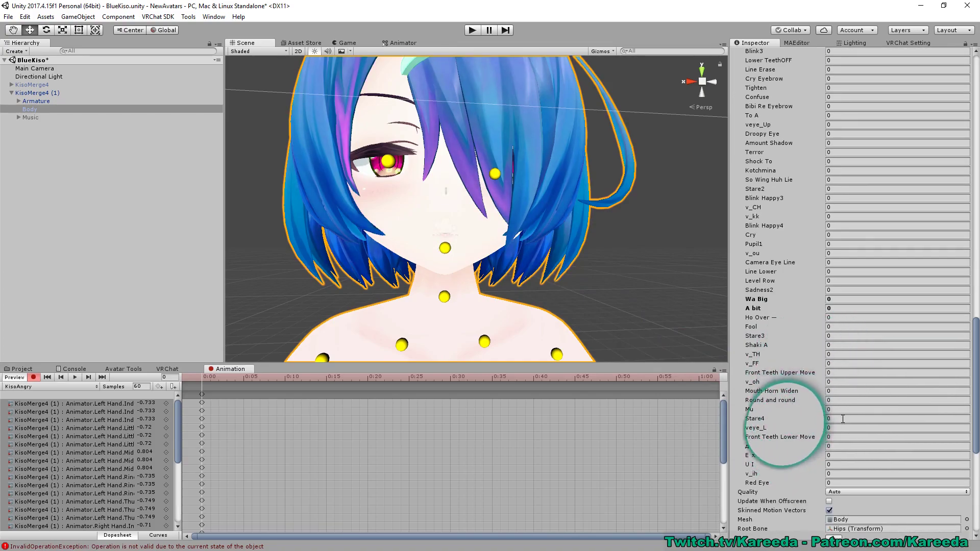
left_click(844, 483)
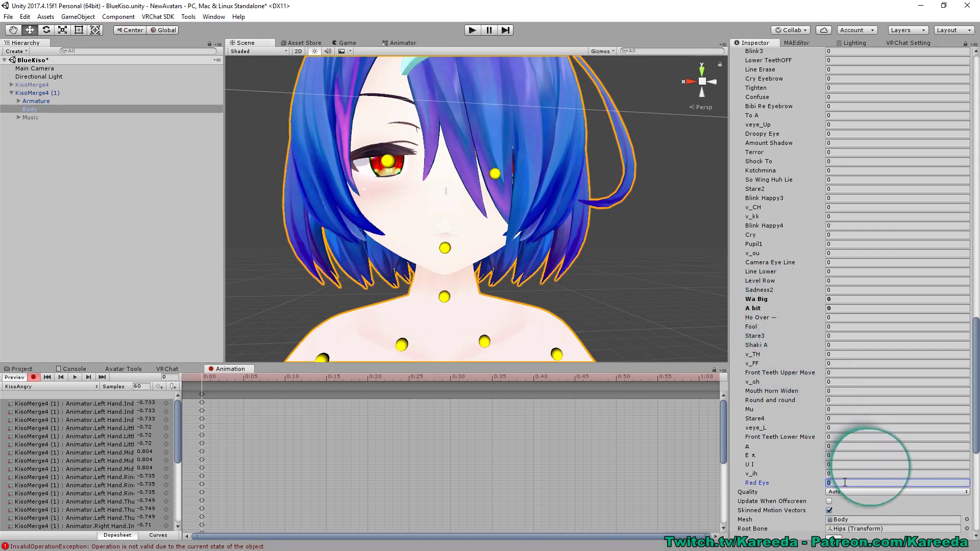
type("100")
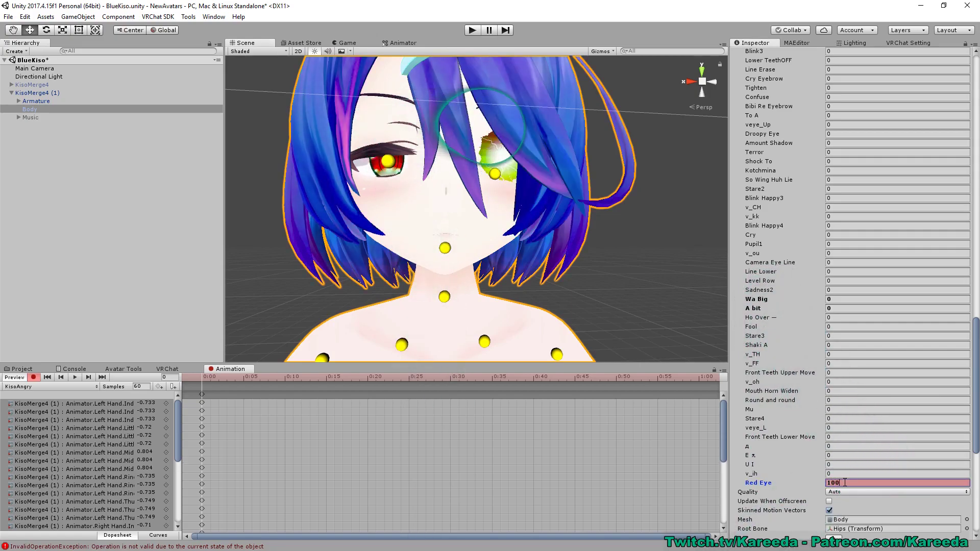
Examine the avatar's eyes and face up close from several angles.
mouse_move(512, 180)
middle_mouse_down()
mouse_move(523, 200)
mouse_move(508, 187)
middle_mouse_up()
right_click_drag(508, 187, 580, 230)
middle_click_drag(580, 230, 611, 265)
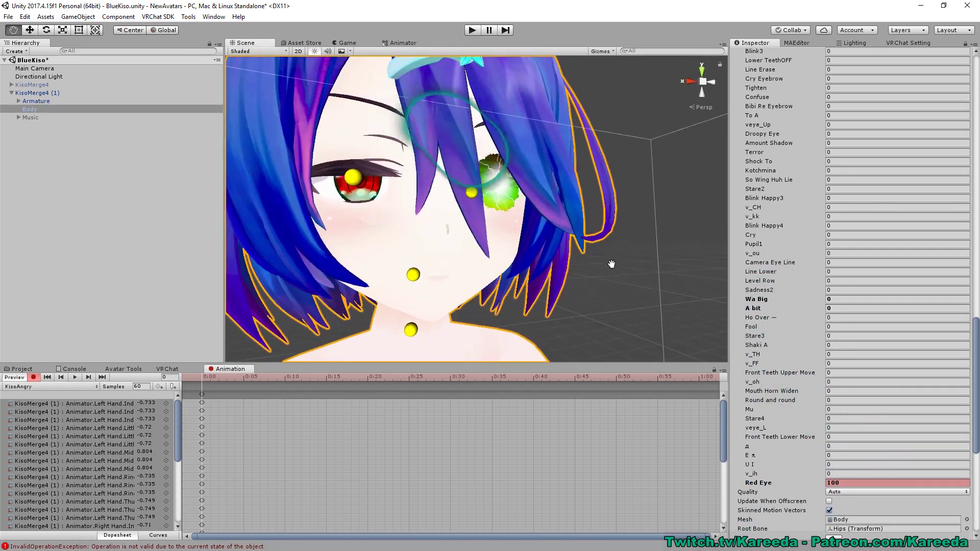
right_click_drag(611, 264, 602, 230)
middle_click_drag(601, 230, 597, 221)
scroll(595, 220, "up", 1)
scroll(595, 220, "down", 1)
right_click_drag(596, 219, 561, 251, "alt")
middle_click_drag(562, 251, 594, 190)
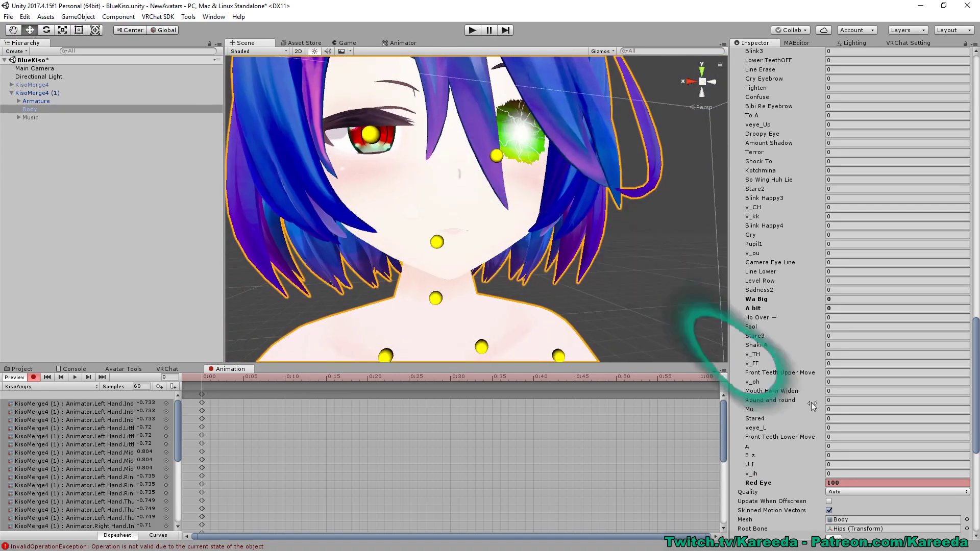
Try the v_ih and A mouth blend shapes at 100, undoing each one.
left_click(878, 472)
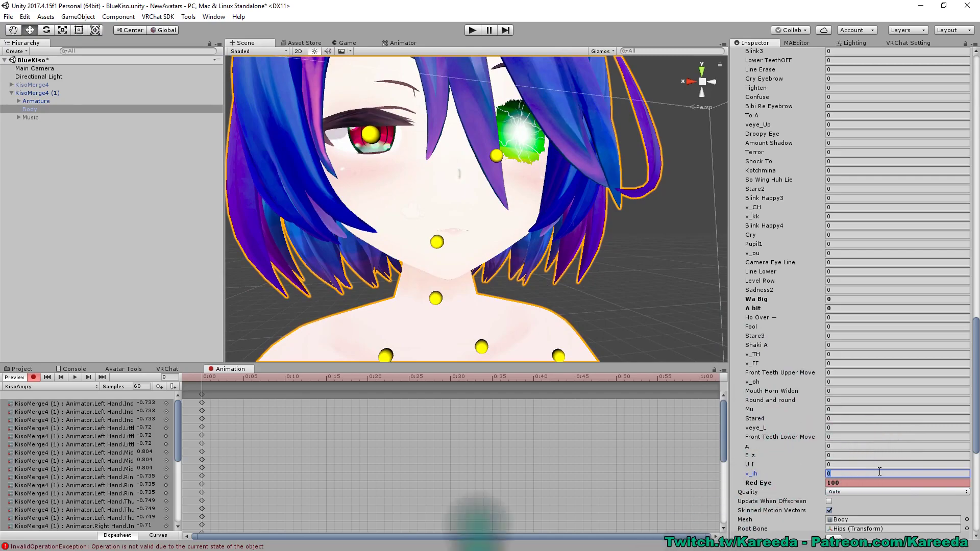
type("100")
key("ctrl+z")
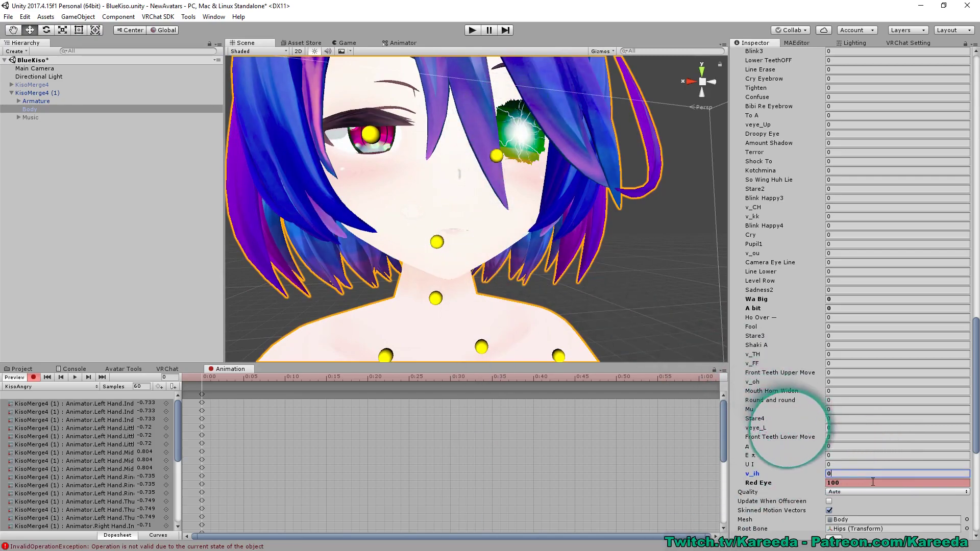
left_click(855, 446)
type("100")
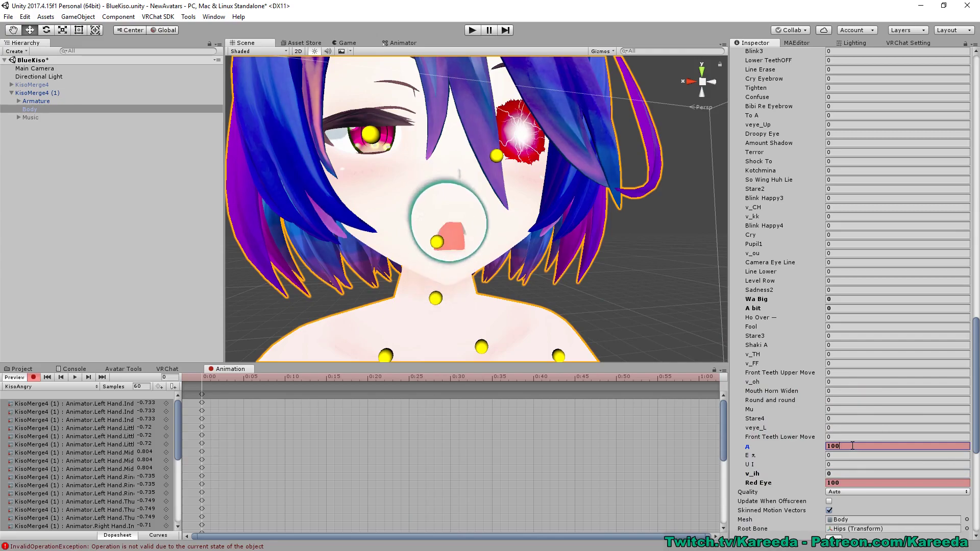
key("ctrl+z")
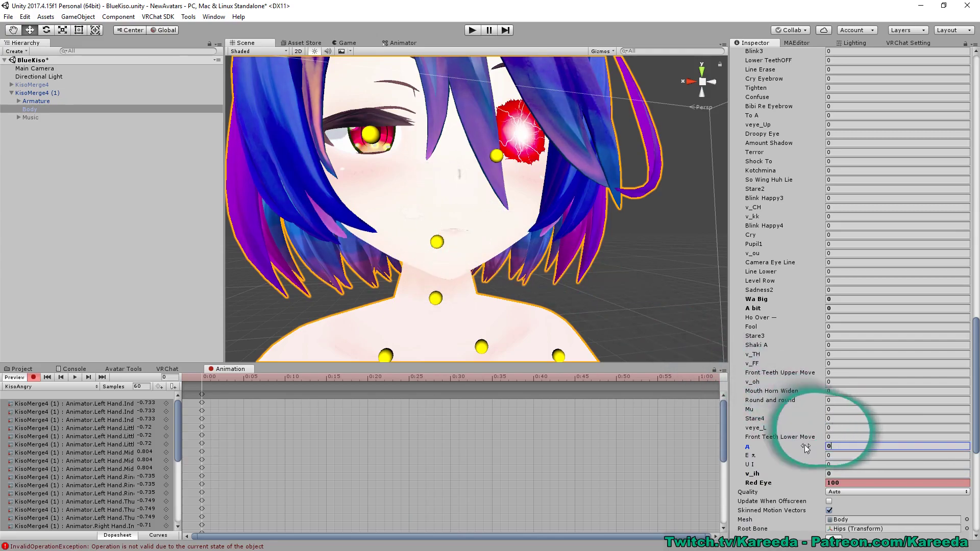
Set the A mouth blend shape below Front Teeth Lower Move to 20 and check the face.
left_click_drag(804, 447, 181, 445)
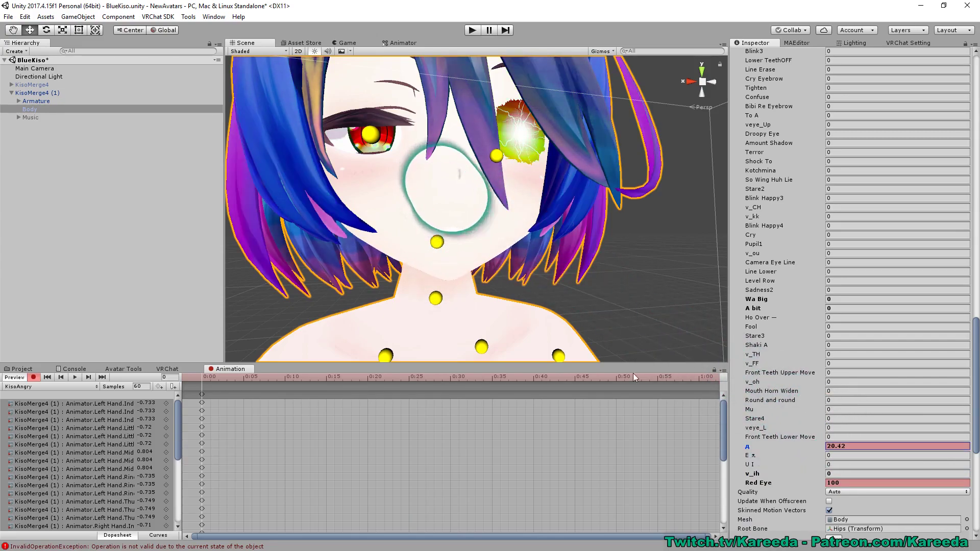
left_click(856, 449)
left_click_drag(855, 449, 761, 449)
type("20")
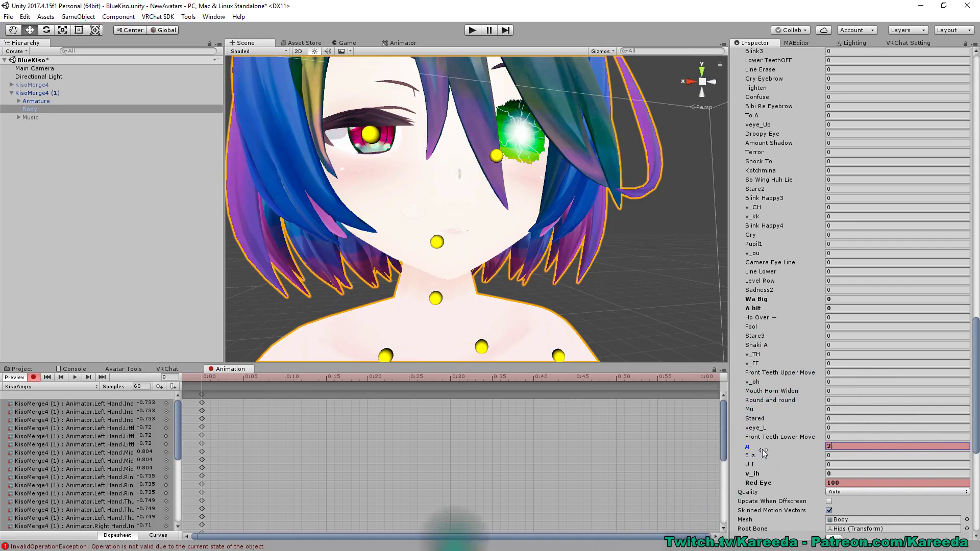
middle_click_drag(452, 225, 545, 240)
scroll(556, 235, "down", 8)
scroll(545, 240, "up", 10)
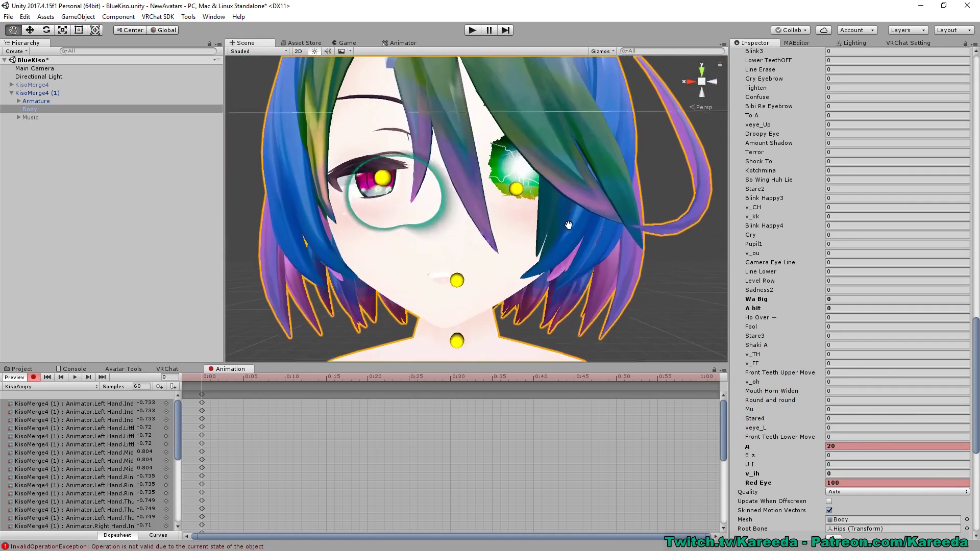
Copy all keyframes of the KisoAngry clip from frame 0 and paste them at frame 1.
key("ctrl+a")
left_click_drag(178, 402, 249, 344)
scroll(249, 345, "down", 8)
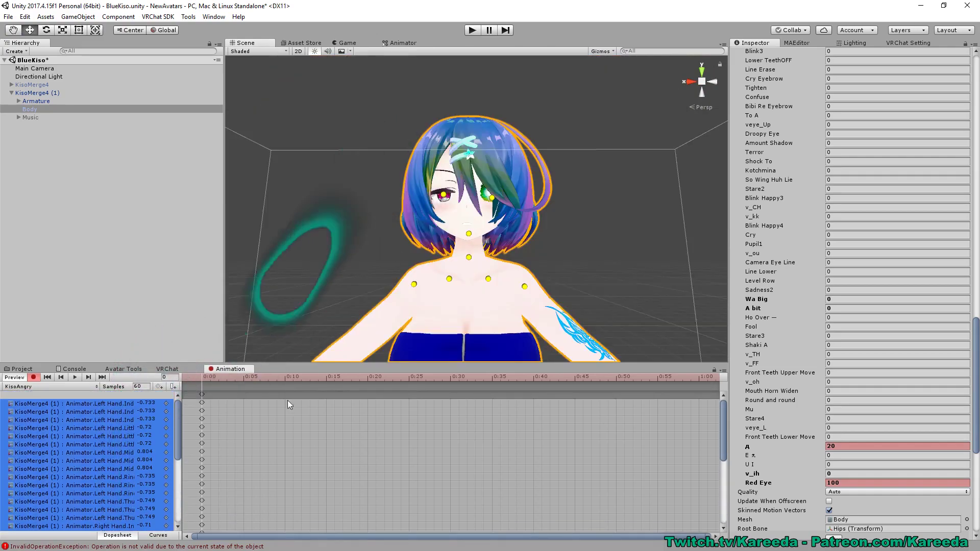
left_click(202, 395)
mouse_move(179, 414)
left_mouse_down()
mouse_move(179, 491)
mouse_move(181, 407)
left_mouse_up()
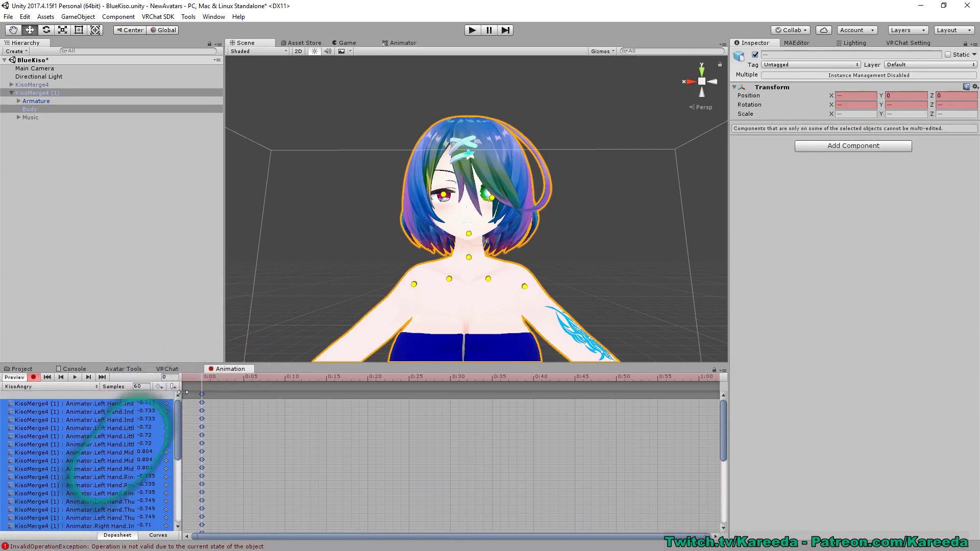
left_click(208, 378)
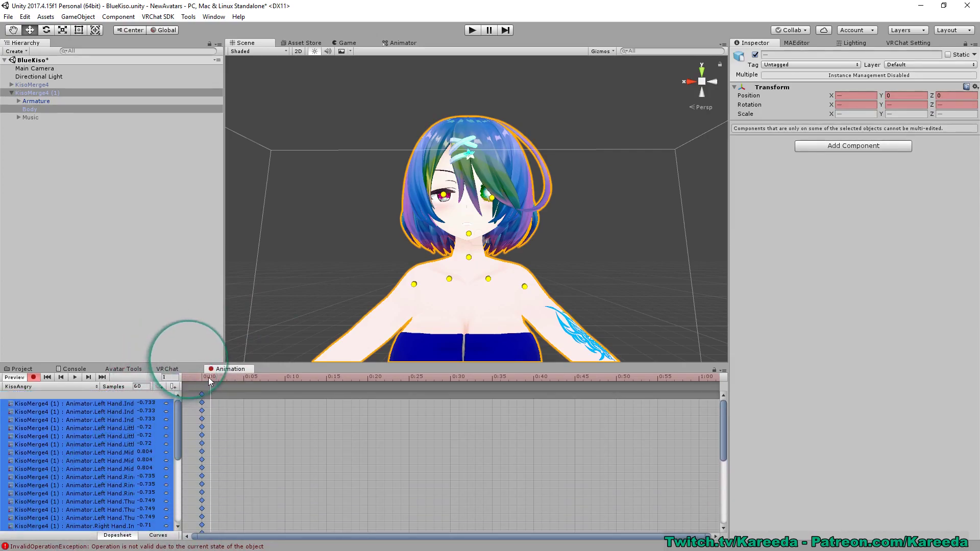
key("ctrl+v")
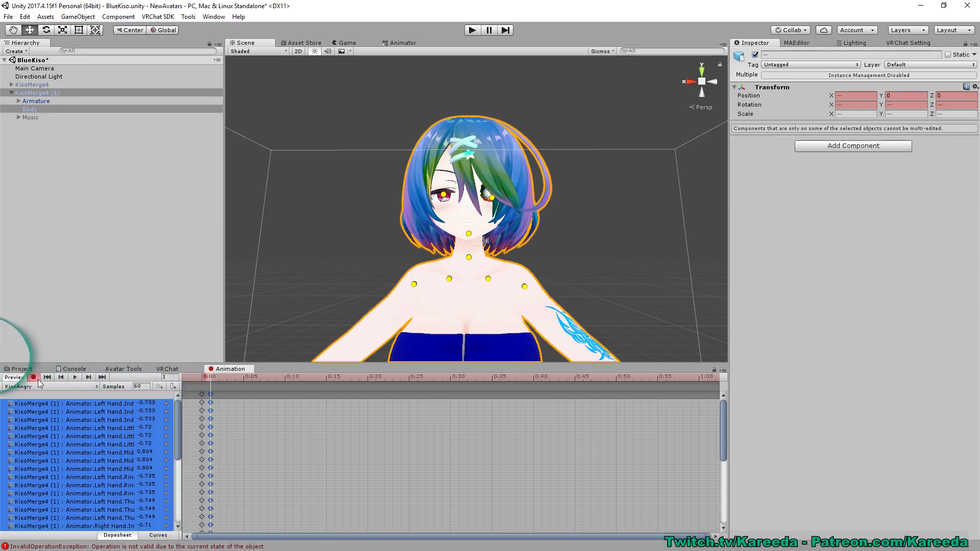
scroll(317, 430, "down", 5)
scroll(311, 434, "up", 7)
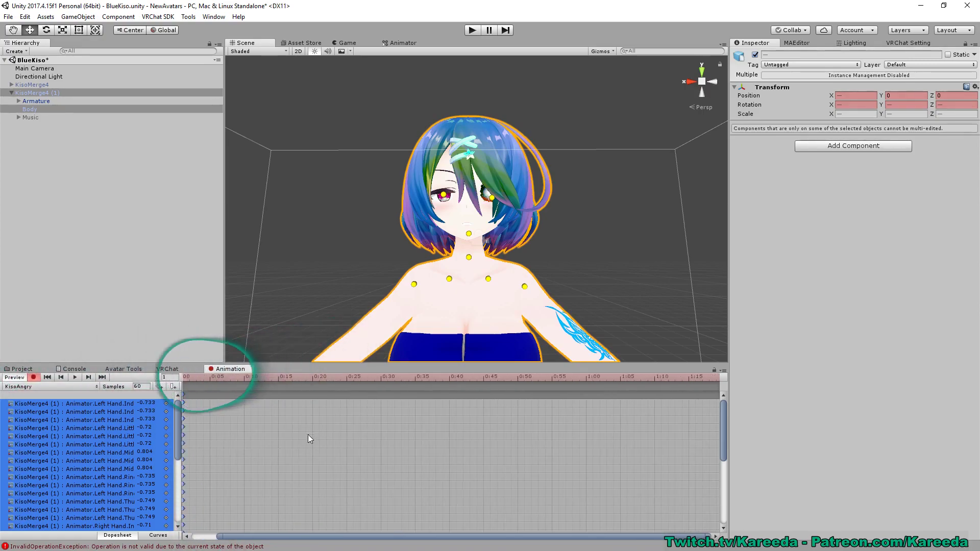
Stop recording KisoAngry and create a new animation clip named KisoOther in the KisoBlue folder.
scroll(309, 467, "down", 5)
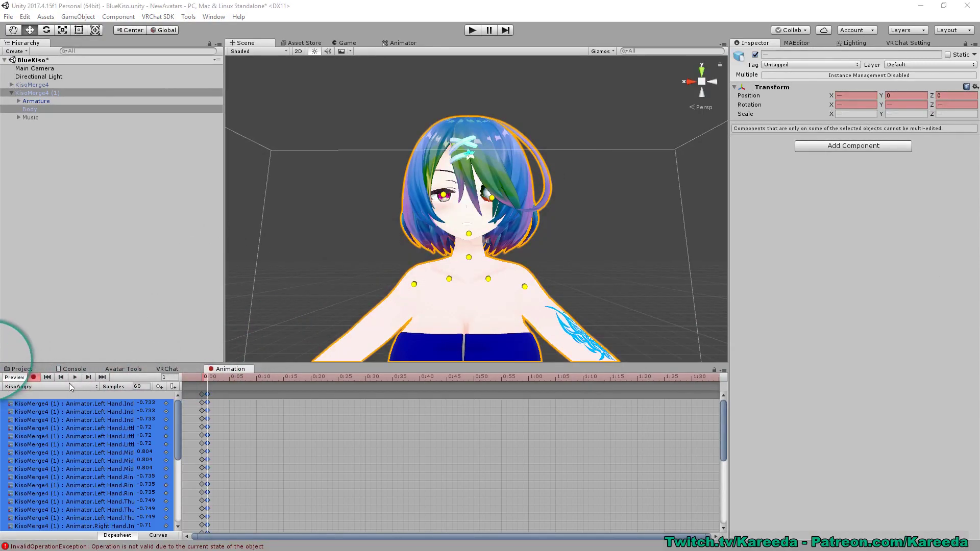
left_click(37, 378)
left_click(38, 388)
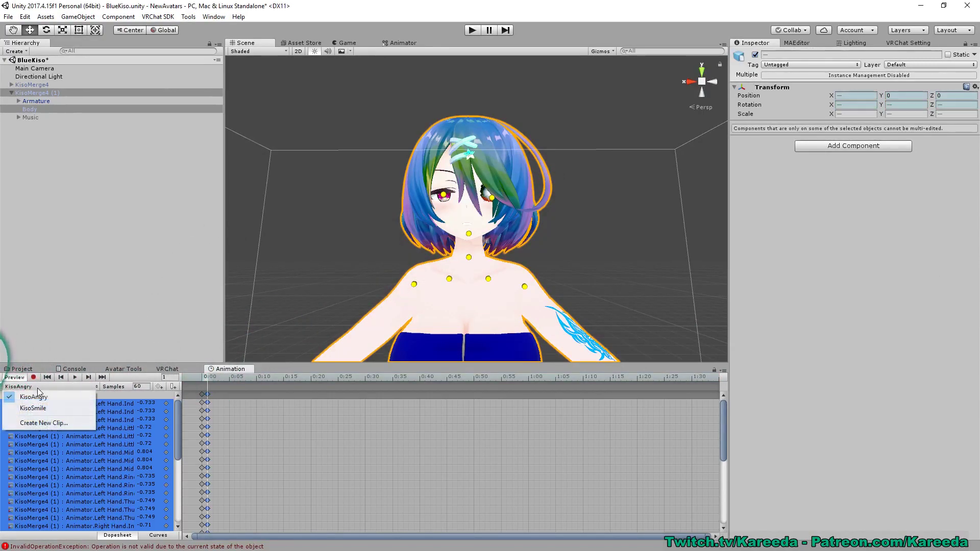
left_click(48, 423)
type("Kis")
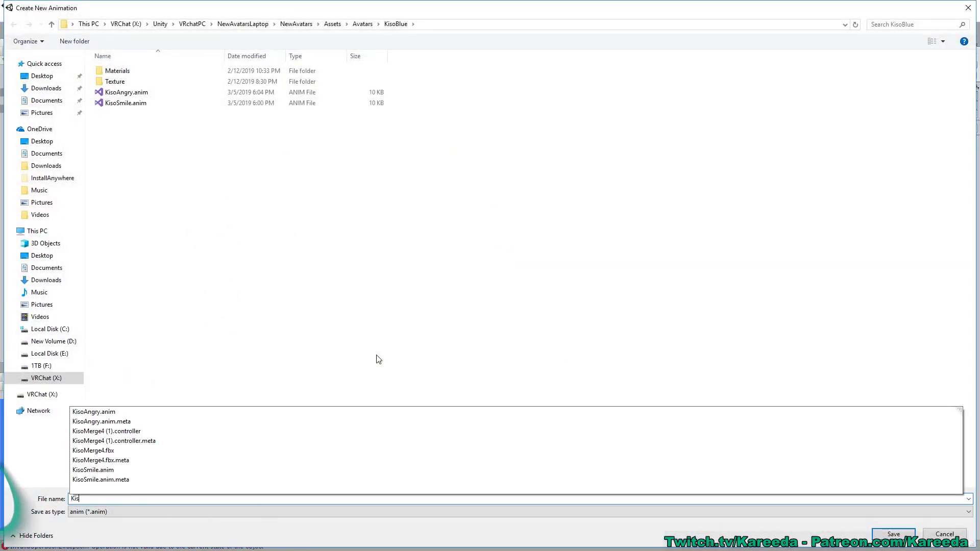
type("oOther")
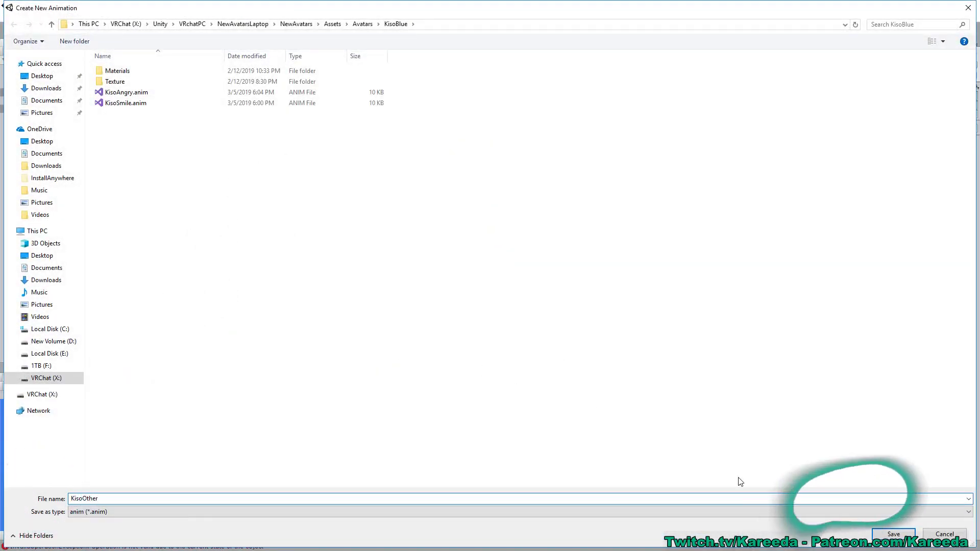
left_click(893, 534)
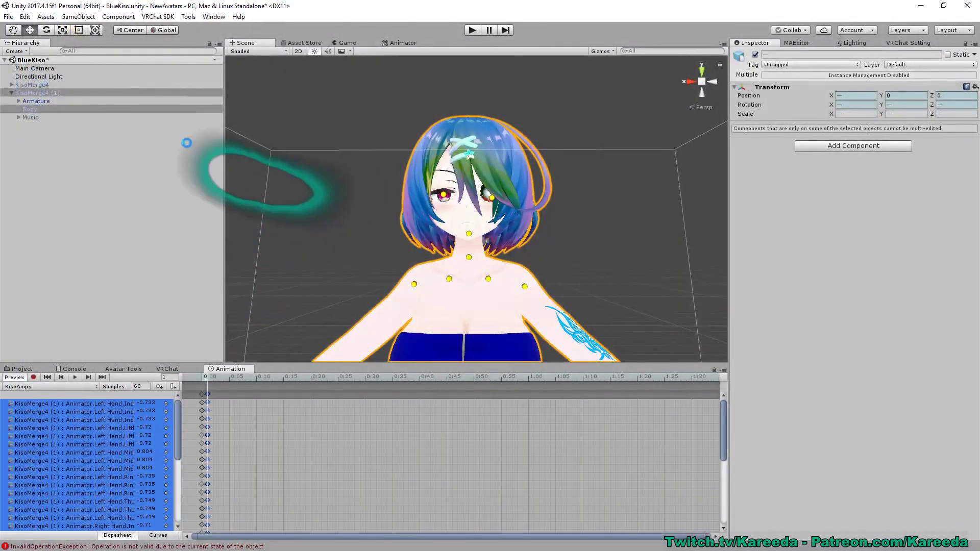
Select the avatar's Body mesh and look through its blend shapes with the face and upper body in view.
right_click_drag(360, 179, 316, 205)
scroll(399, 180, "down", 10)
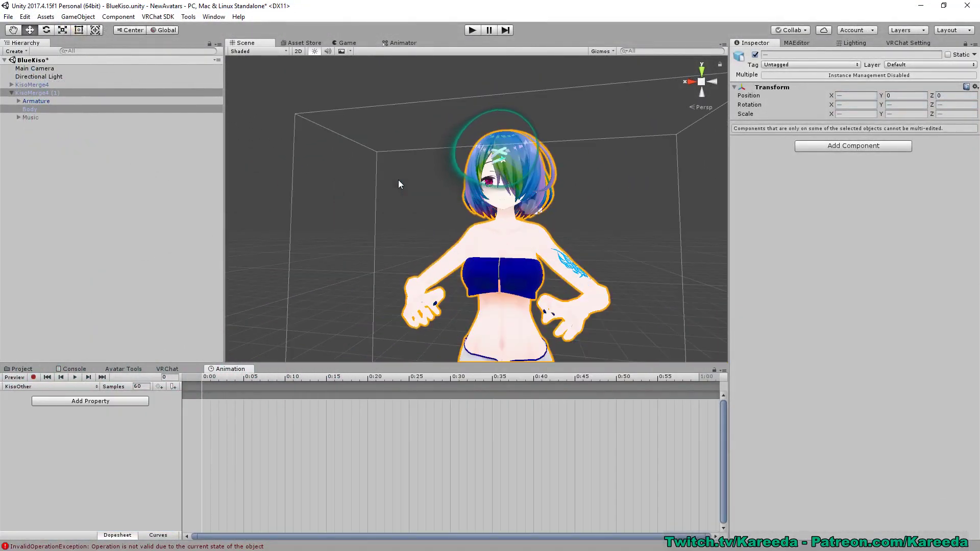
middle_click_drag(398, 180, 369, 185)
left_click(64, 109)
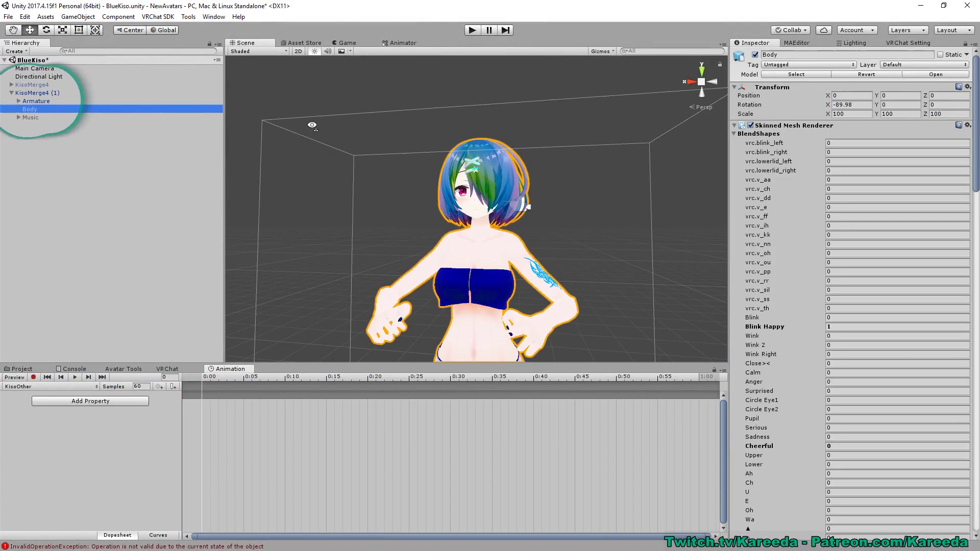
right_click_drag(313, 125, 339, 151)
middle_click_drag(339, 151, 347, 162)
scroll(783, 273, "down", 3)
scroll(784, 274, "down", 4)
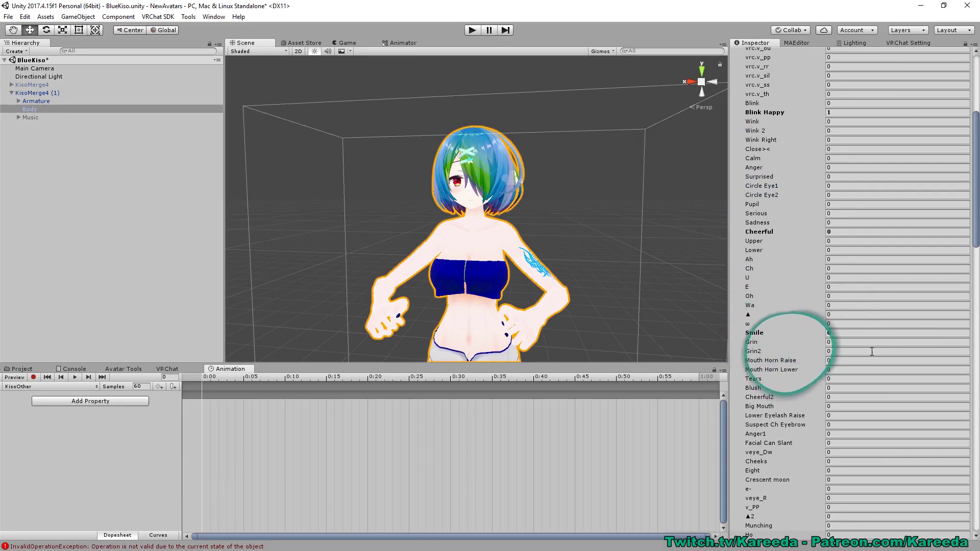
scroll(652, 222, "up", 8)
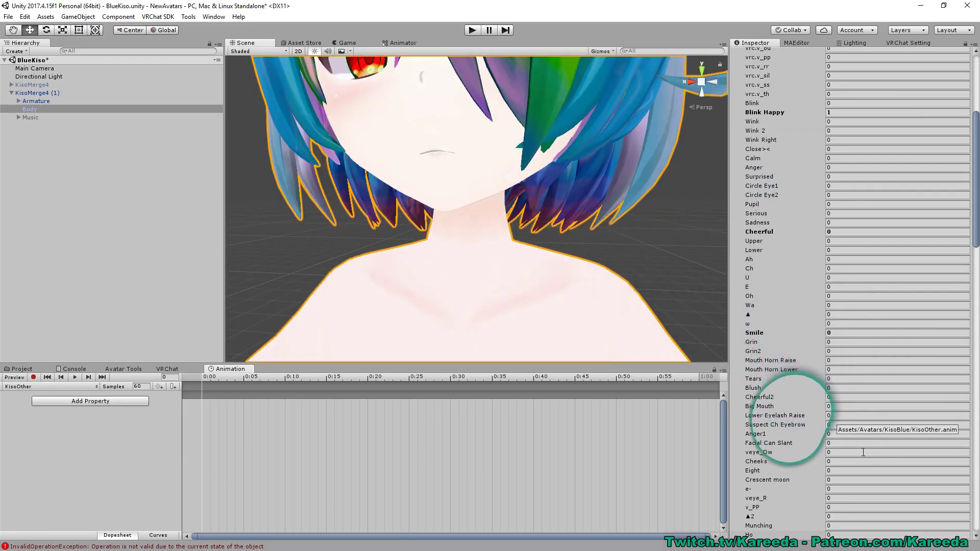
scroll(863, 449, "down", 3)
scroll(578, 224, "down", 8)
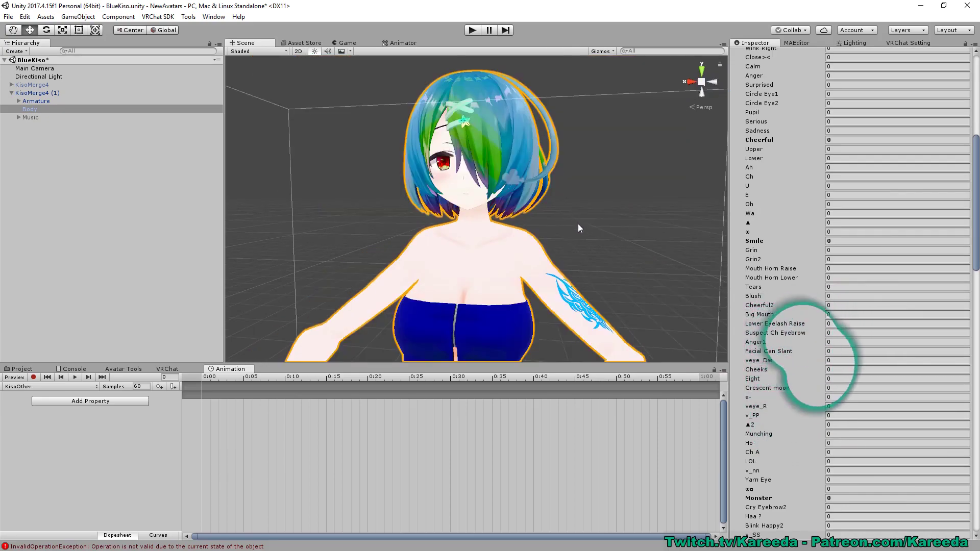
Try the Crescent moon and LOL blend shapes at 100, undoing each one.
left_click(863, 389)
type("100")
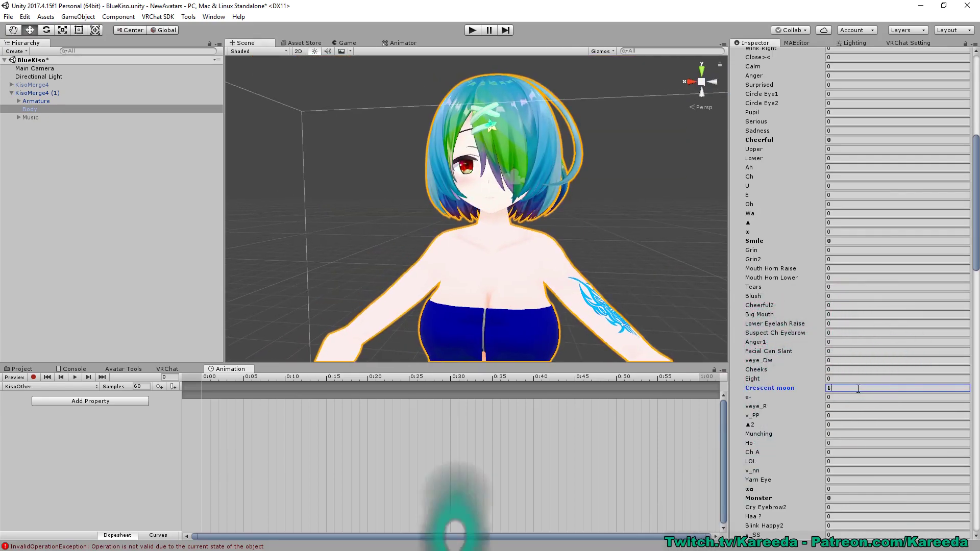
scroll(857, 389, "down", 6)
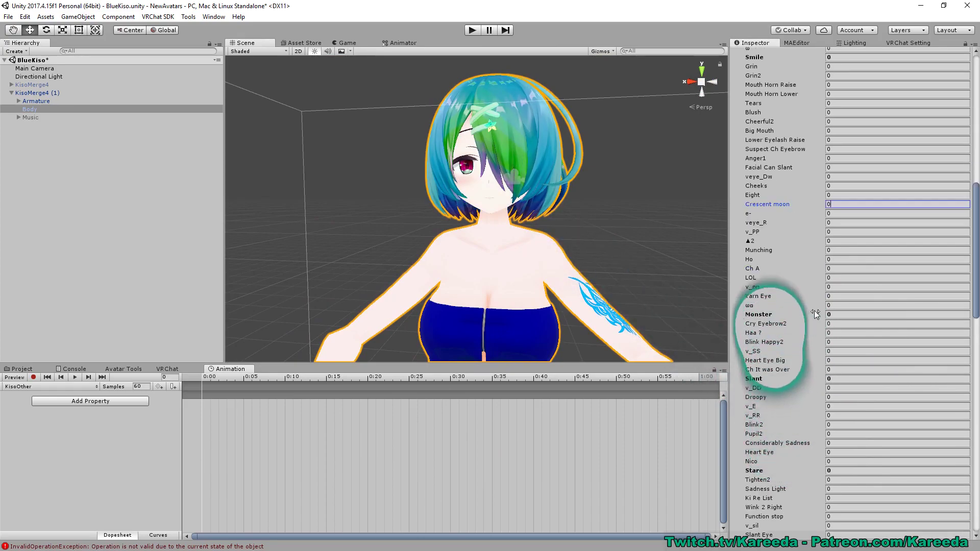
left_click(839, 277)
type("100")
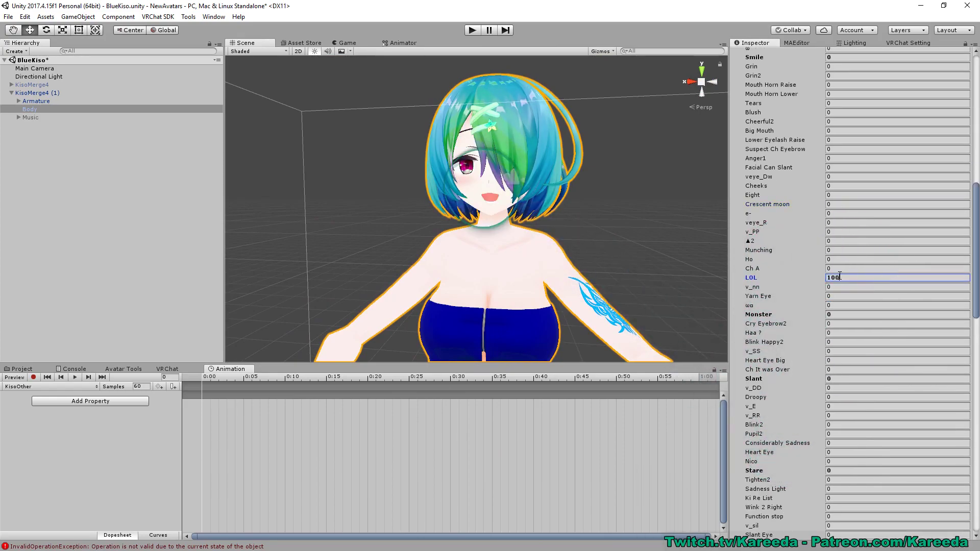
scroll(567, 178, "up", 8)
key("ctrl+z")
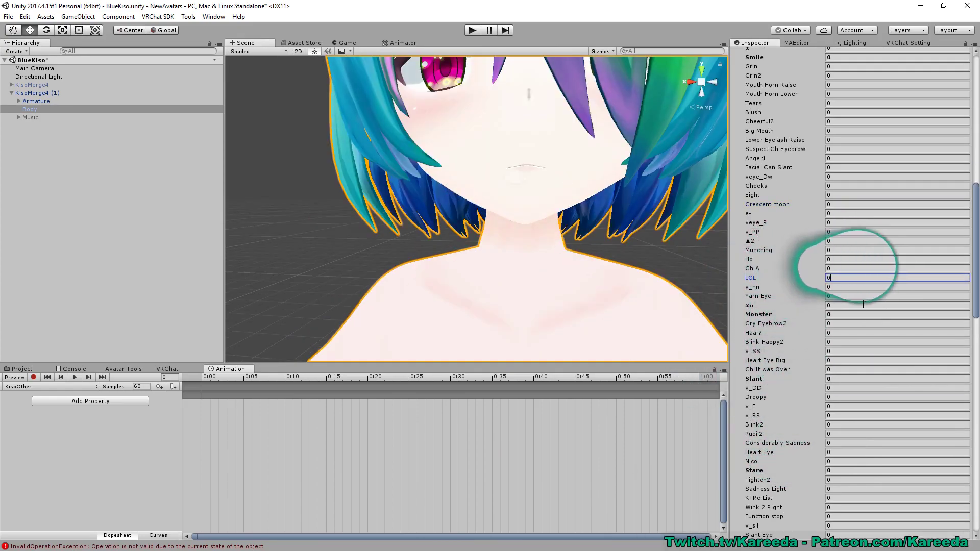
Try the Droopy Eye blend shape at 100 and check the face.
scroll(866, 388, "down", 2)
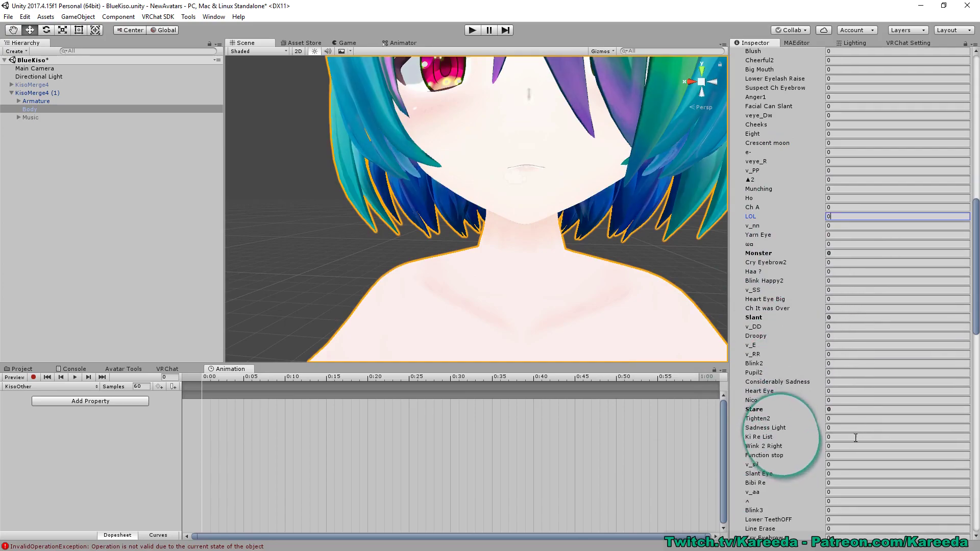
scroll(837, 436, "down", 2)
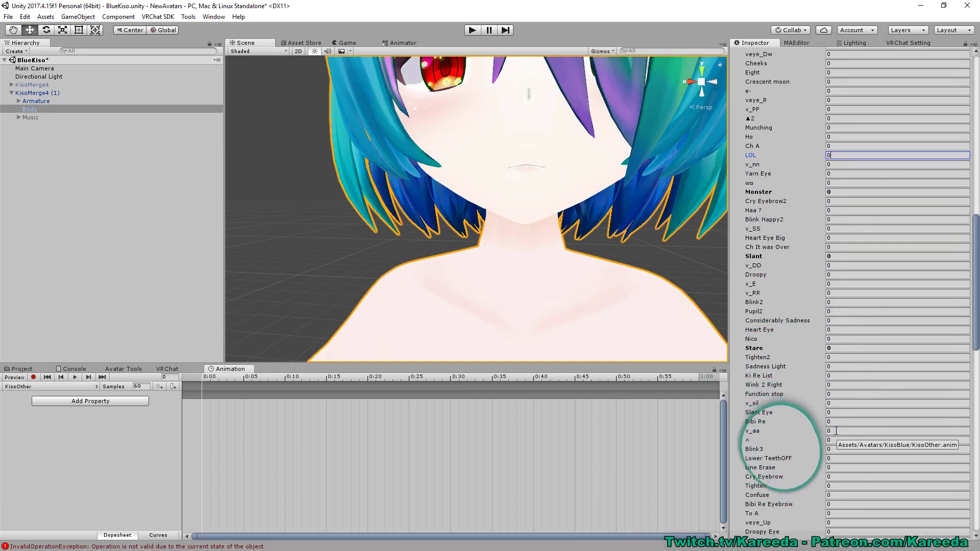
scroll(836, 432, "down", 3)
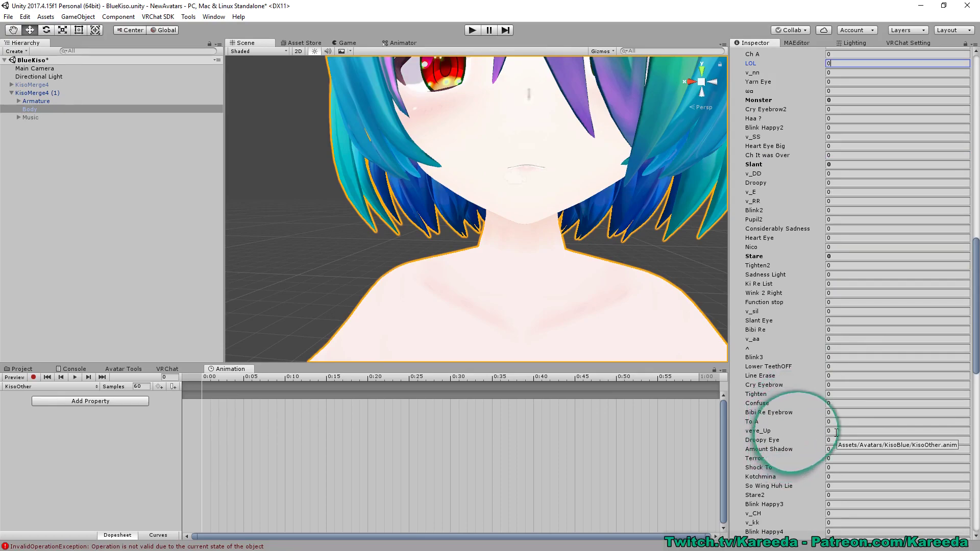
left_click_drag(836, 440, 800, 434)
type("100")
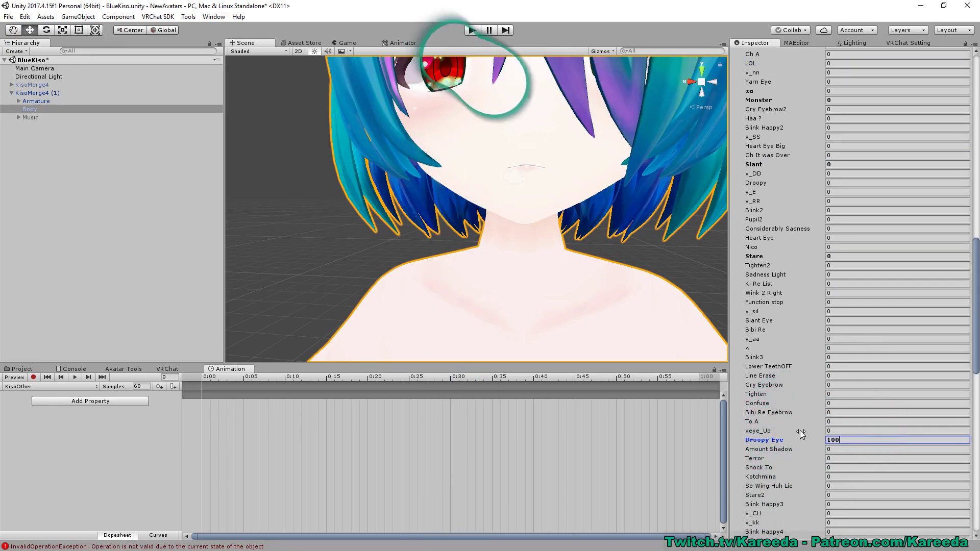
scroll(624, 257, "down", 5)
scroll(828, 478, "down", 3)
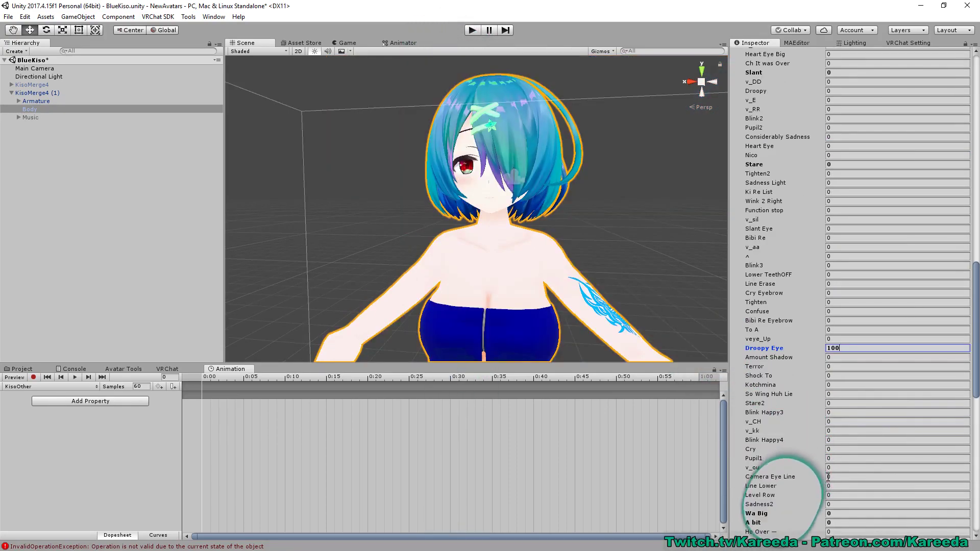
Try the Camera Eye Line blend shape at 100, check the face, and undo both it and Droopy Eye.
scroll(831, 465, "down", 1)
left_click(828, 446)
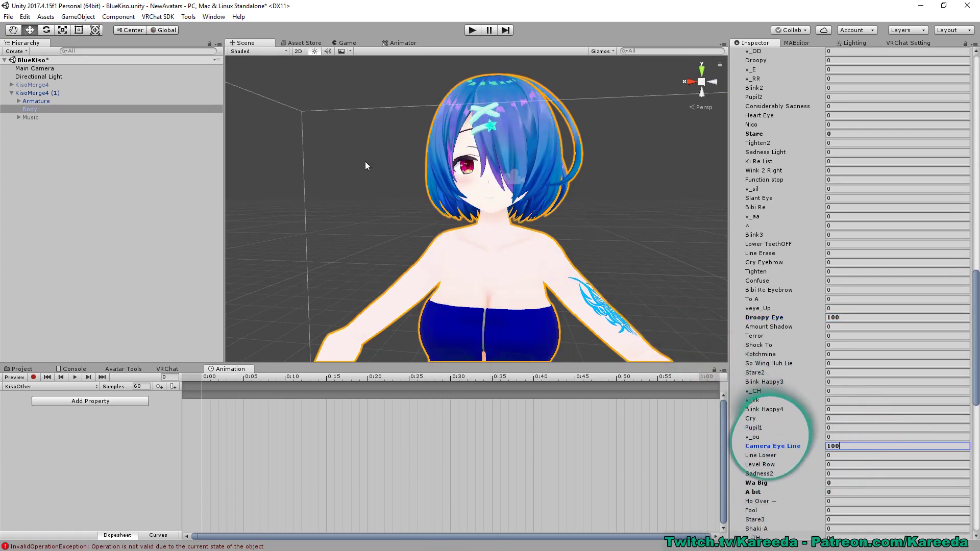
right_click_drag(477, 175, 568, 171)
scroll(569, 170, "down", 5)
middle_click_drag(546, 168, 608, 167)
right_click_drag(607, 166, 521, 237)
key("ctrl+z")
key("ctrl+z")
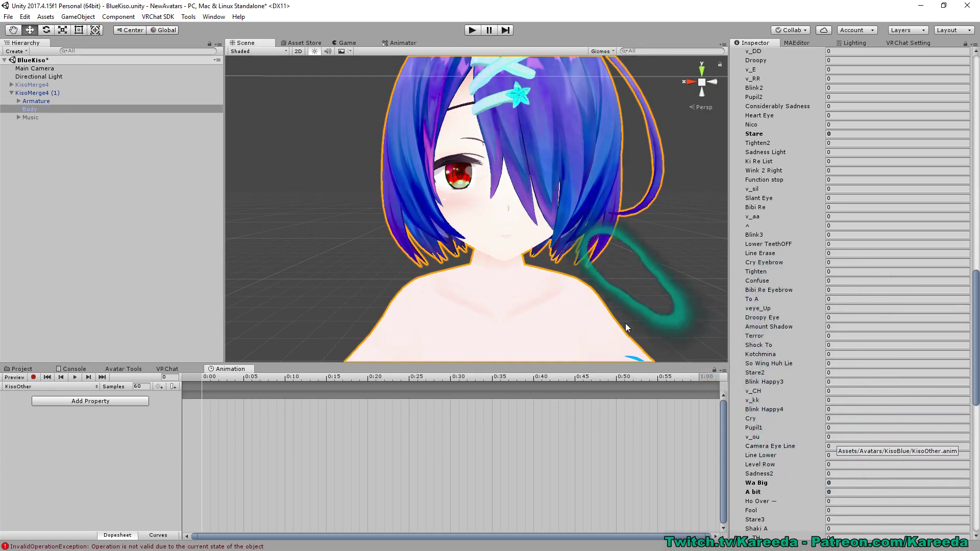
Get a close side view of the avatar's eye and try Camera Eye Line at 100 again.
right_click_drag(527, 219, 613, 205)
middle_click_drag(551, 205, 663, 195)
right_click_drag(551, 197, 586, 201)
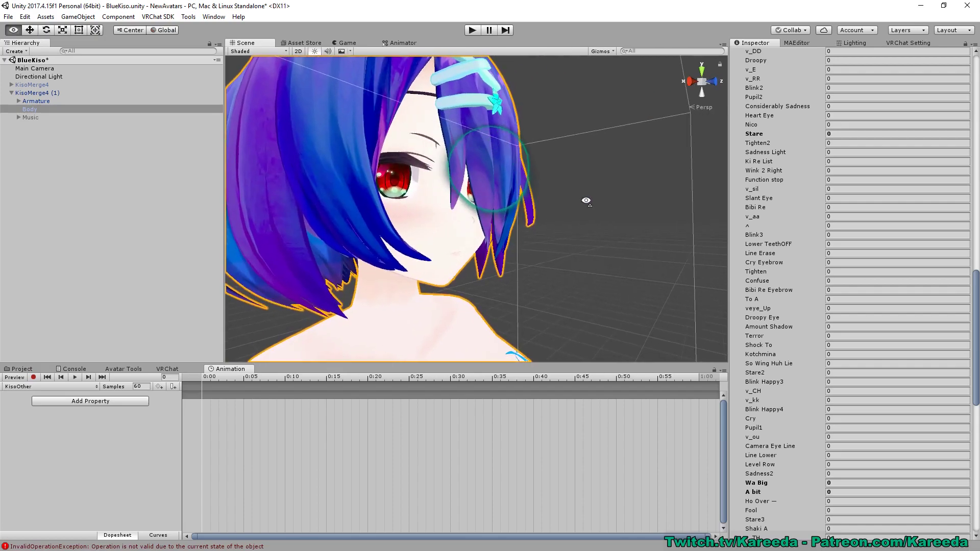
middle_click_drag(520, 200, 608, 199)
right_click_drag(528, 204, 585, 208)
middle_click_drag(584, 208, 522, 222)
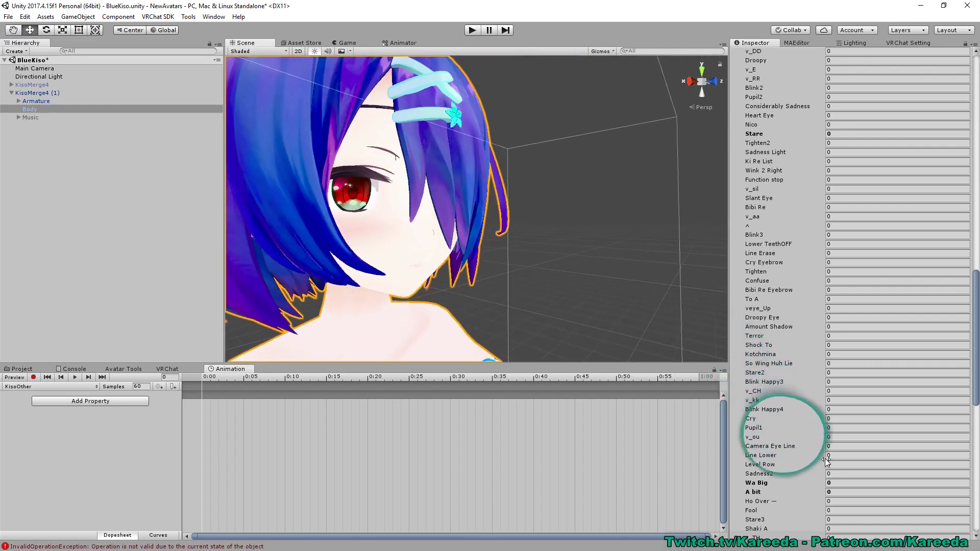
left_click(850, 448)
type("100")
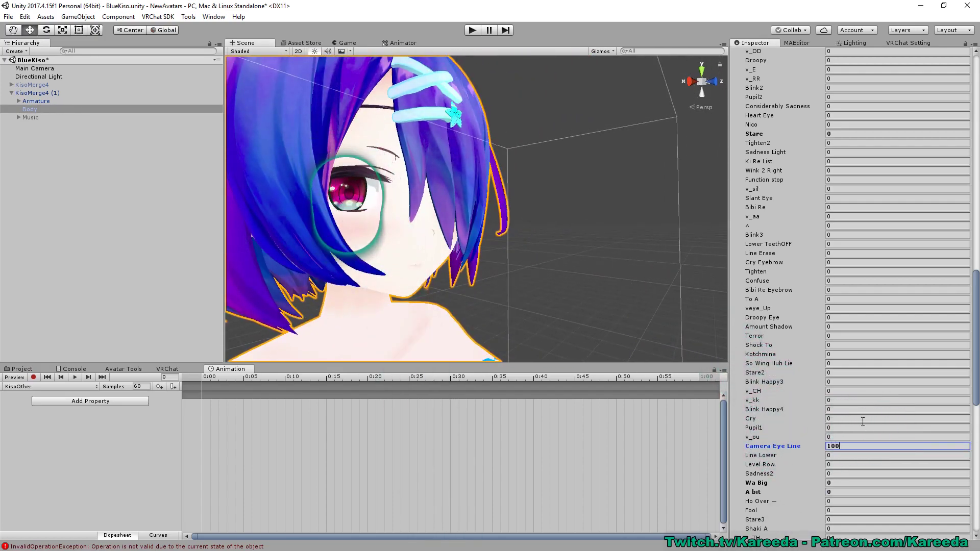
Check the eye direction from several angles and reset Camera Eye Line to 0.
right_click_drag(631, 91, 575, 117)
middle_click_drag(575, 117, 527, 161)
right_click_drag(631, 77, 586, 114)
middle_click_drag(585, 114, 533, 145)
right_click_drag(583, 147, 562, 137)
right_click_drag(647, 123, 633, 138)
middle_click_drag(633, 138, 617, 152)
scroll(776, 226, "down", 3)
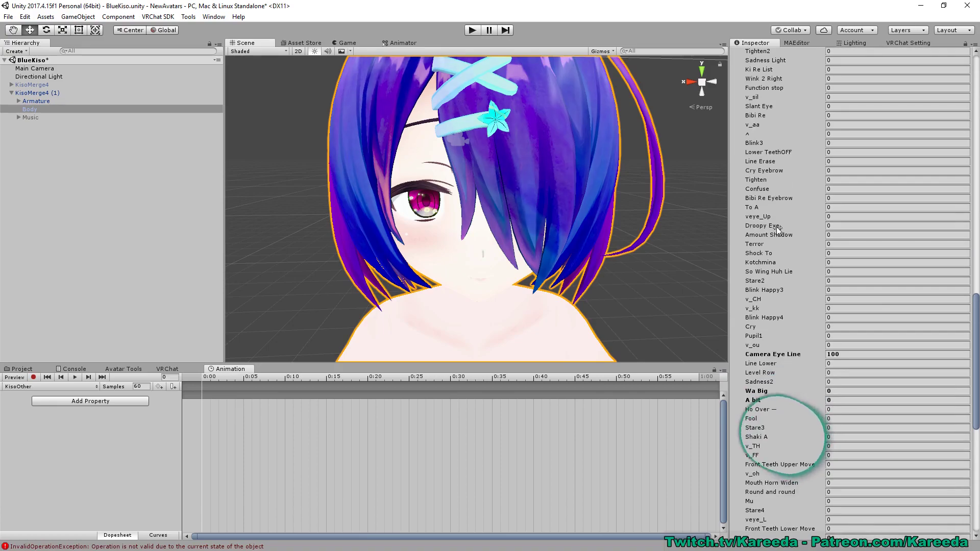
left_click(876, 354)
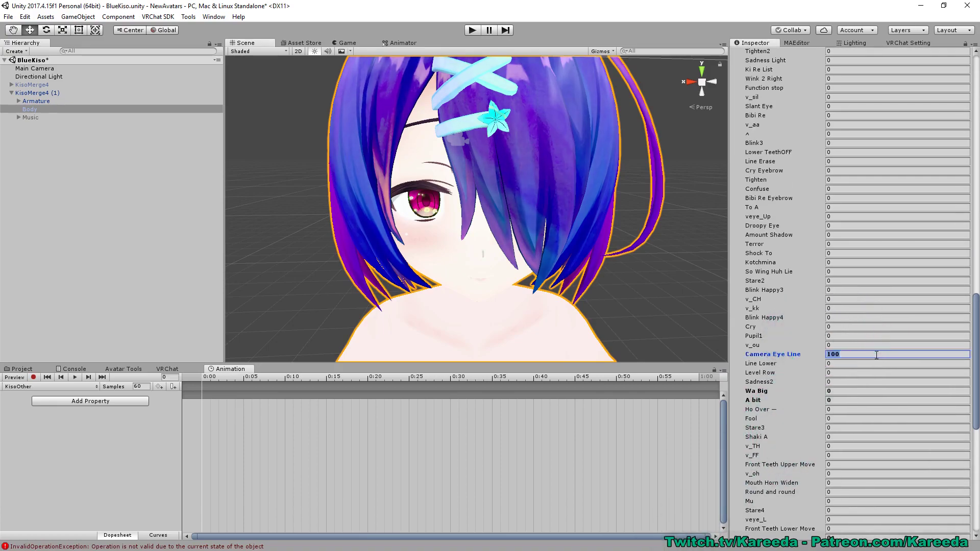
type("0")
Start recording the KisoOther clip and try the Circle Eye1 blend shape at 100, undoing it.
scroll(920, 294, "up", 4)
scroll(921, 294, "up", 15)
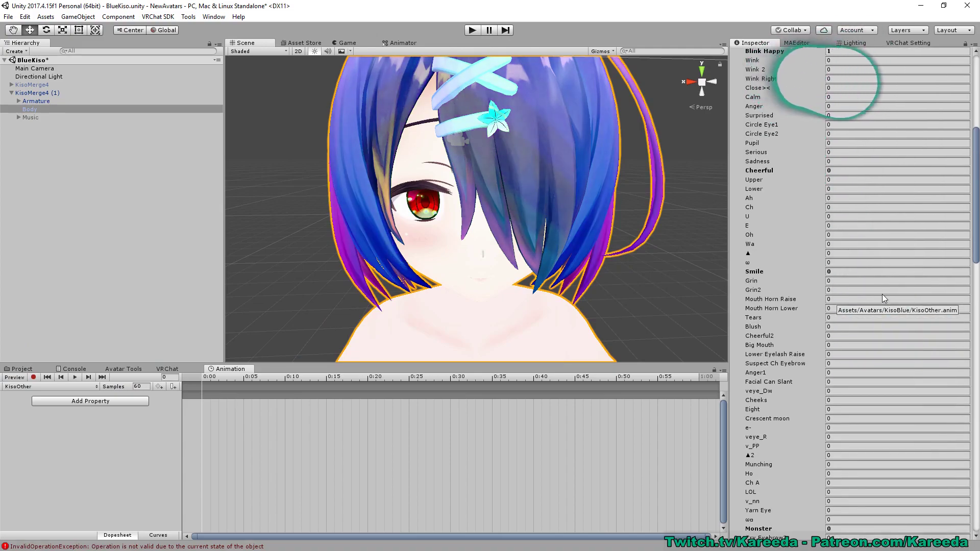
scroll(882, 294, "up", 7)
left_click(34, 377)
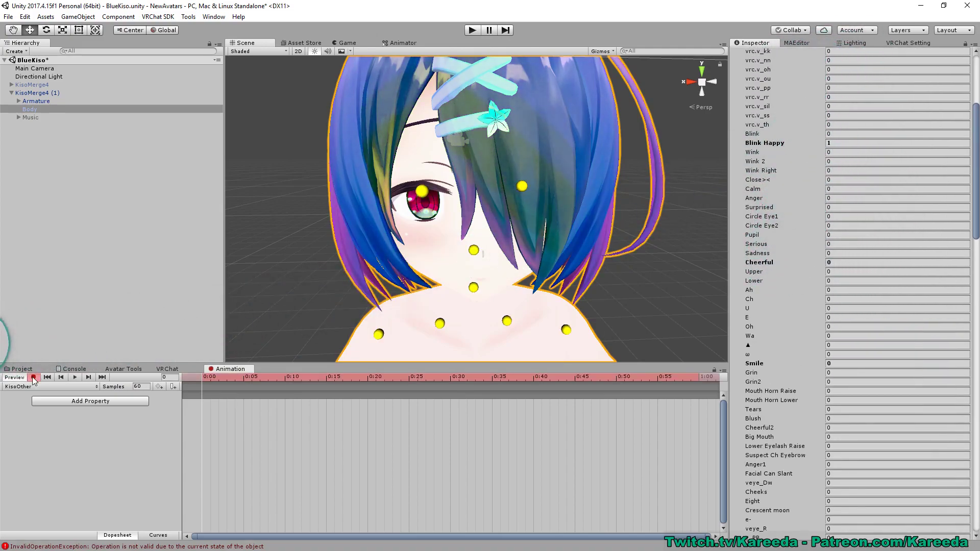
left_click(821, 215)
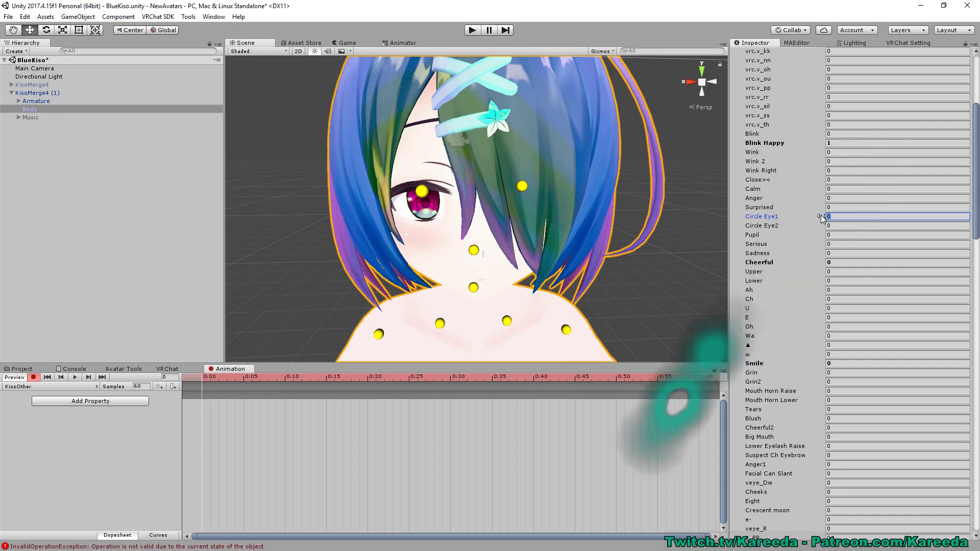
type("100")
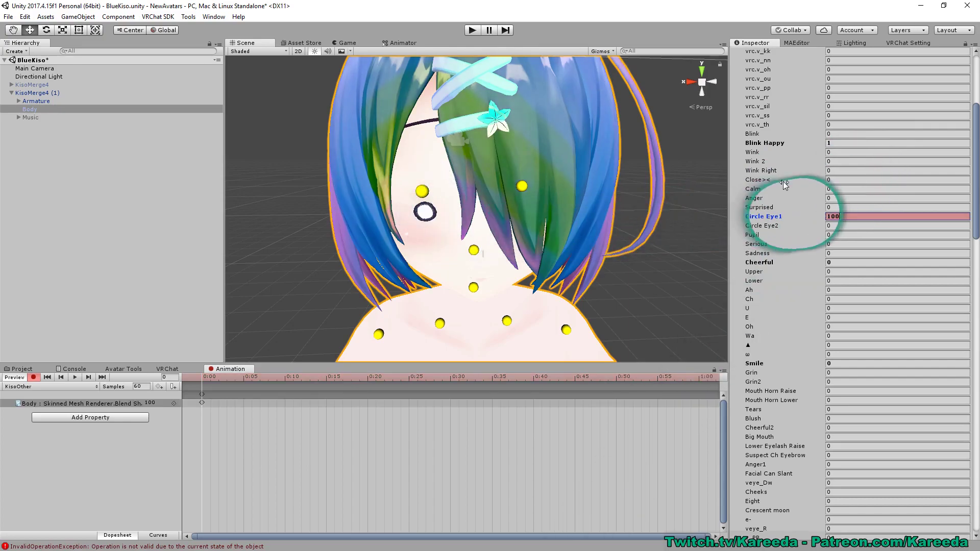
key("ctrl+z")
Record the Circle Eye2 blend shape at 100 and check the face.
type("100")
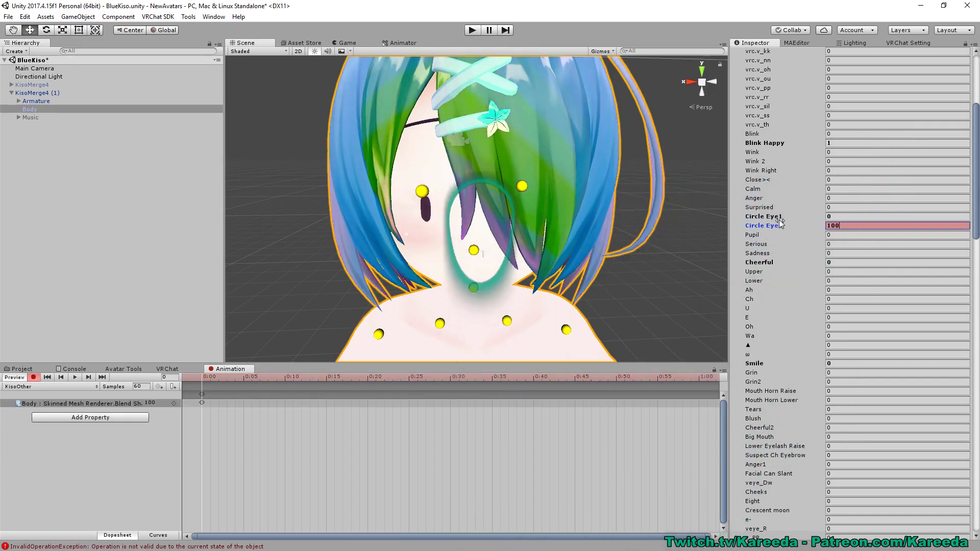
right_click_drag(635, 178, 635, 146)
middle_click_drag(637, 179, 641, 136)
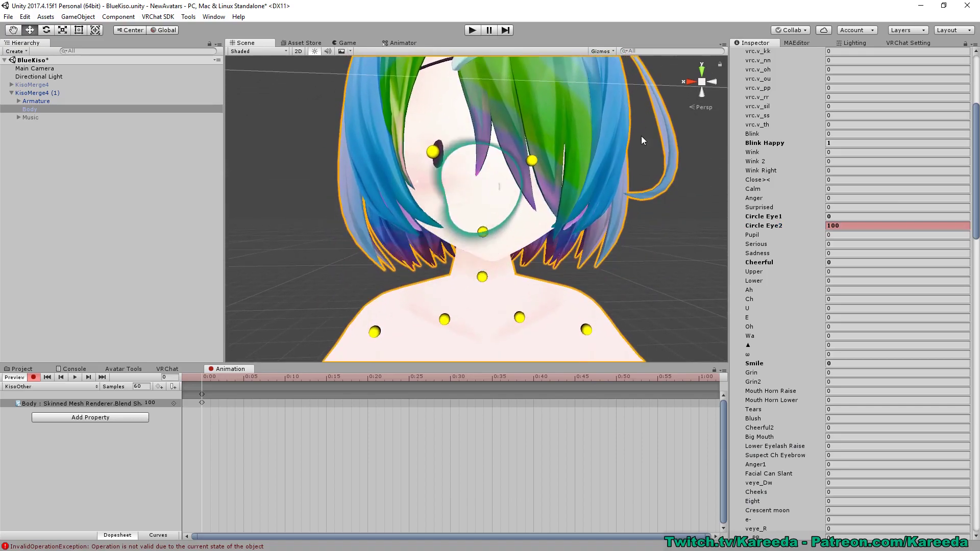
Try the Surprised blend shape at 100 and undo it.
type("100")
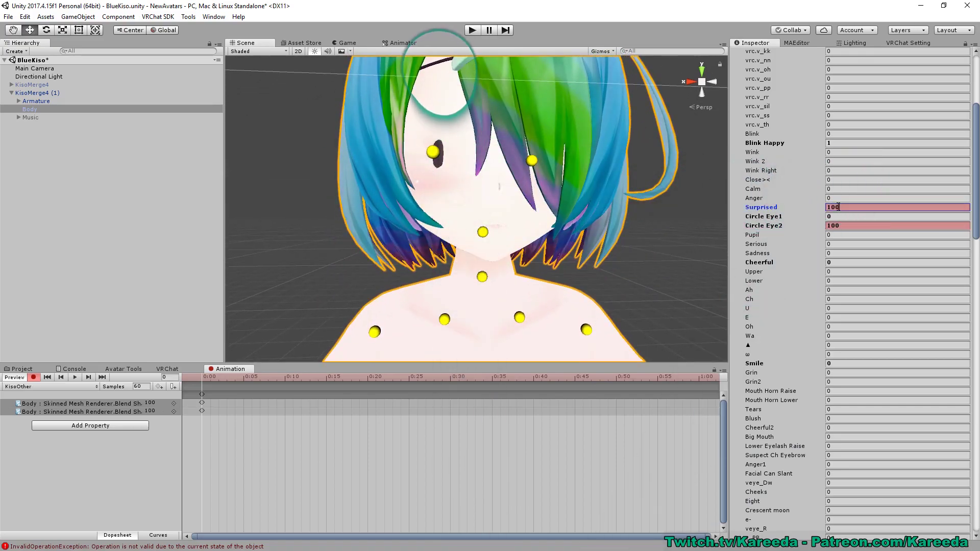
key("ctrl+z")
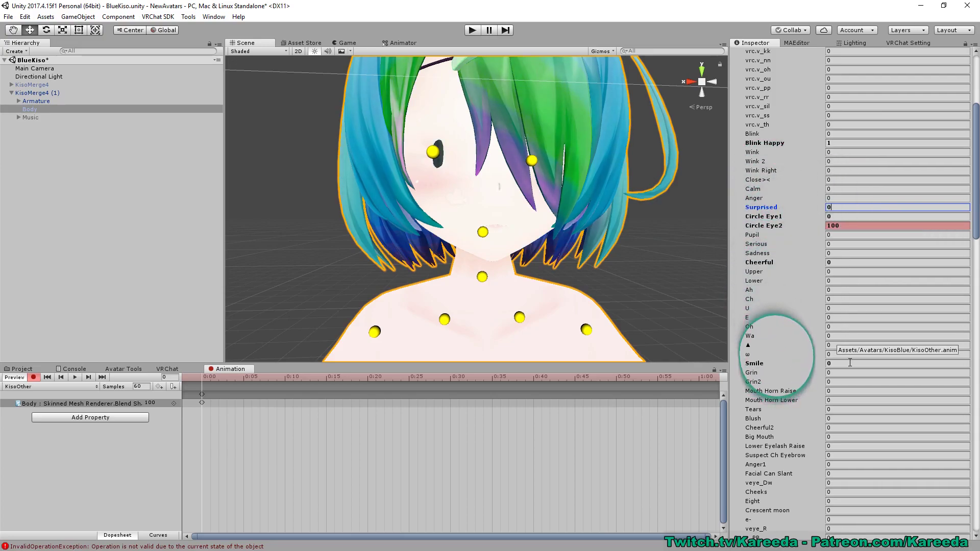
scroll(849, 363, "down", 4)
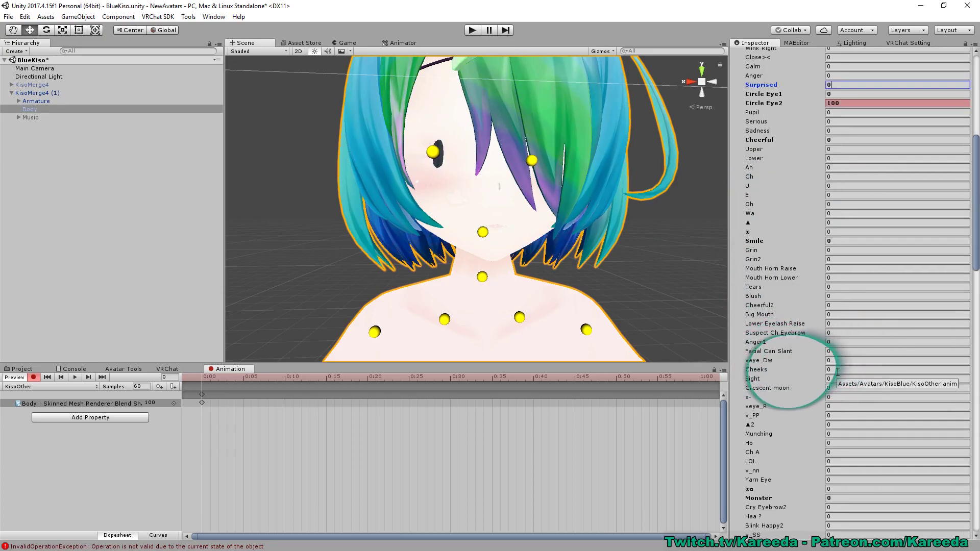
Record the Cheeks and Munching blend shapes at 100 in the KisoOther clip.
left_click(836, 369)
type("100")
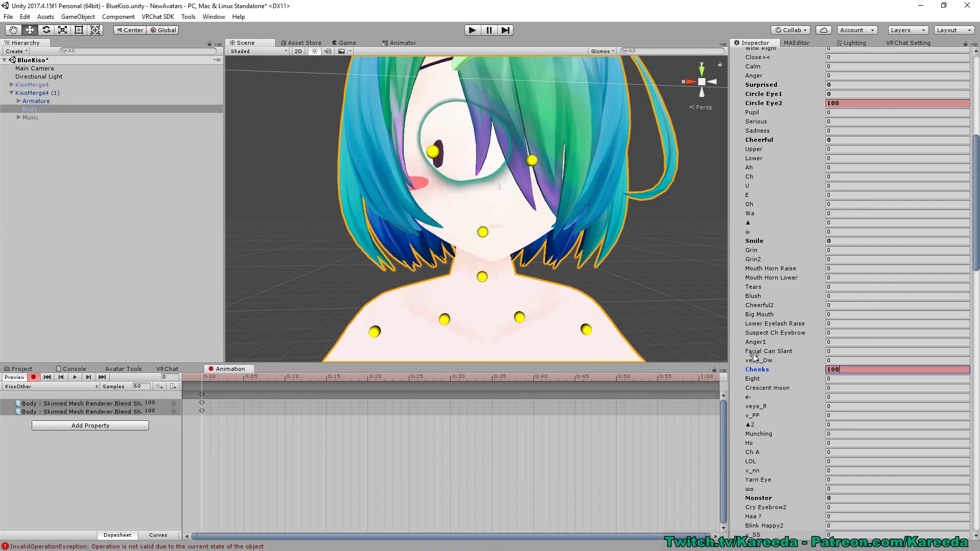
scroll(835, 369, "down", 3)
left_click(835, 343)
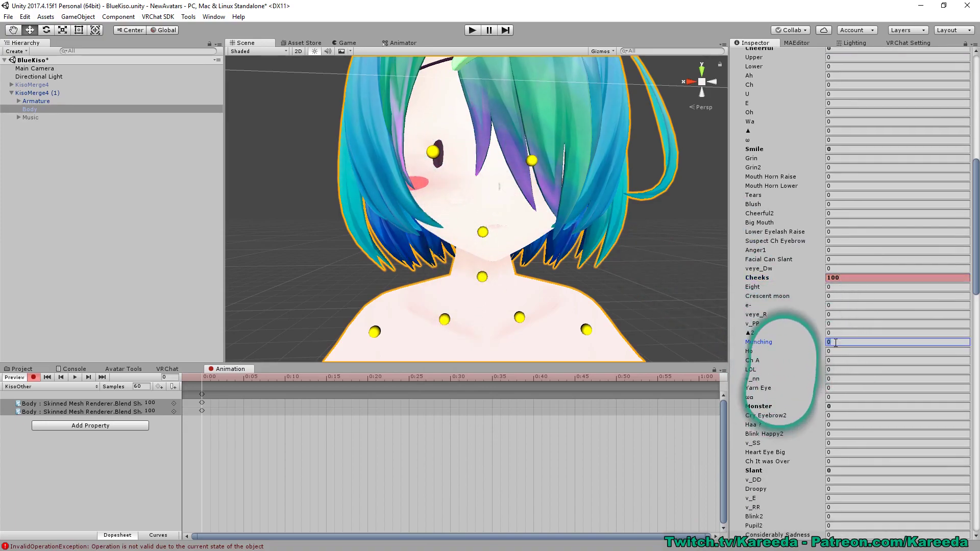
type("100")
scroll(819, 360, "down", 3)
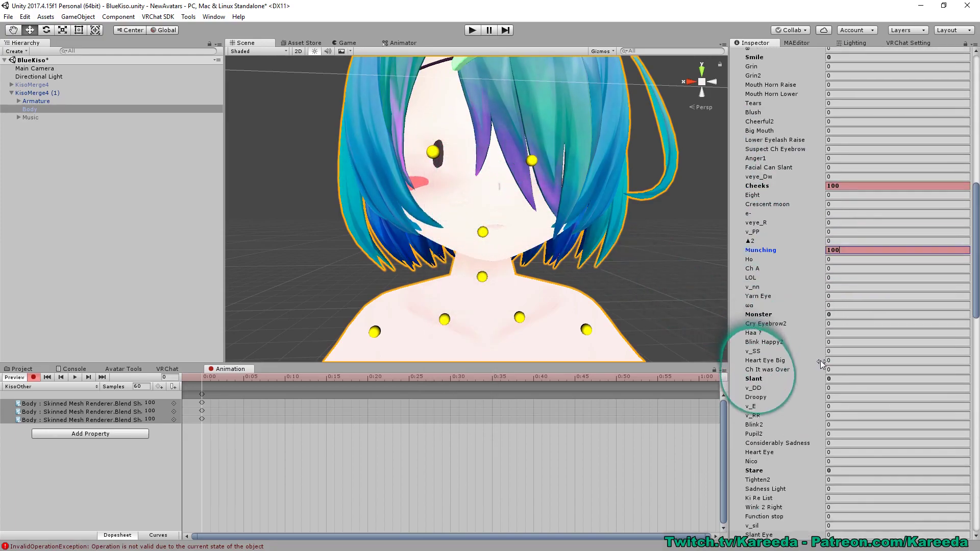
Try the Nico and ^ blend shapes at 100 one after the other, undoing each.
scroll(829, 361, "down", 4)
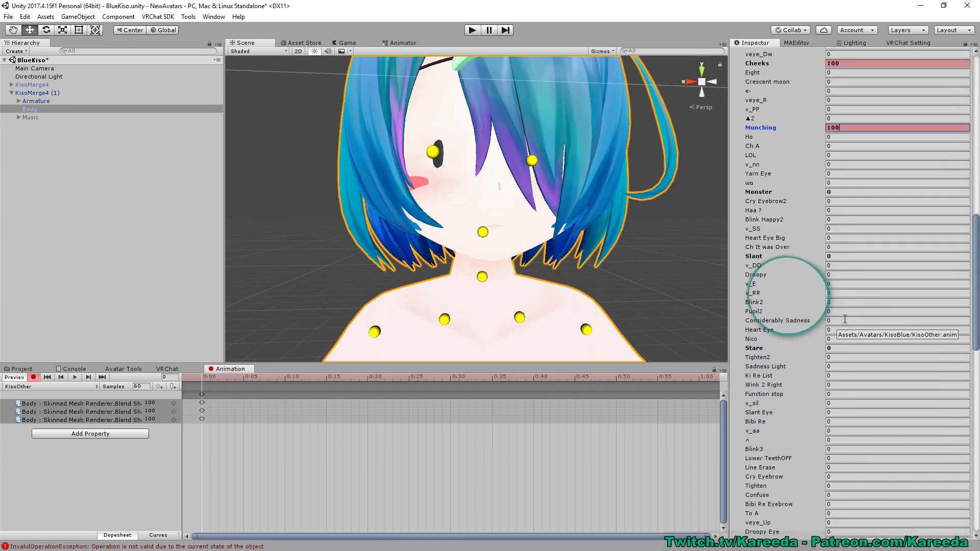
left_click(838, 339)
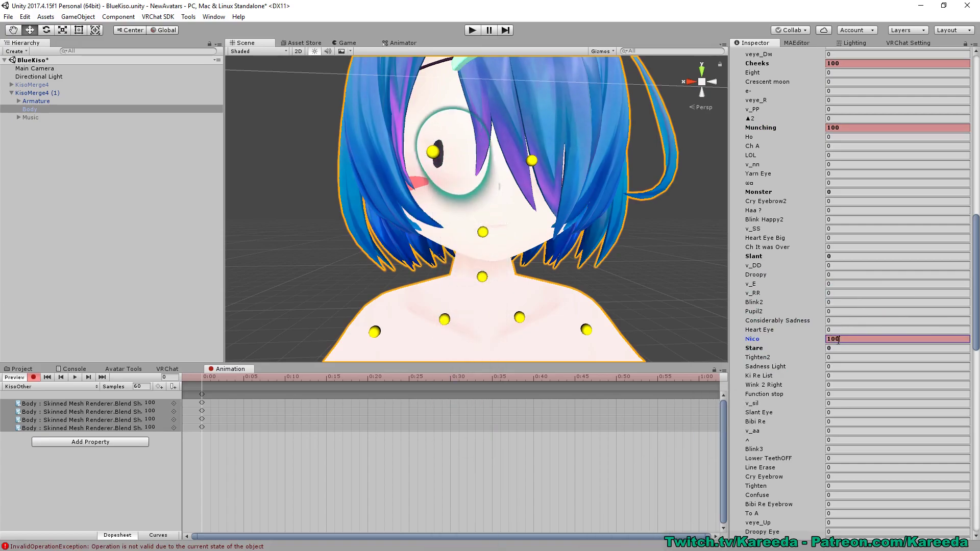
scroll(849, 388, "down", 1)
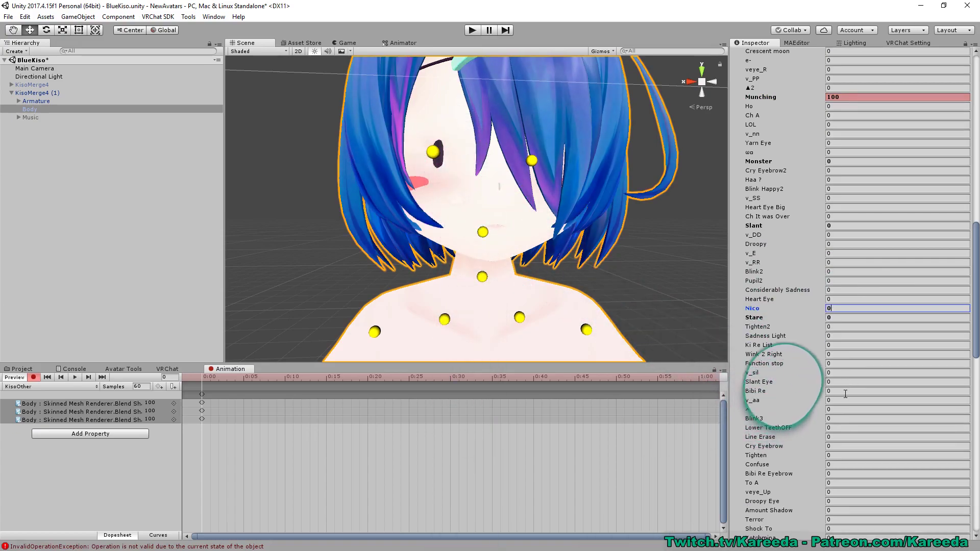
left_click(838, 409)
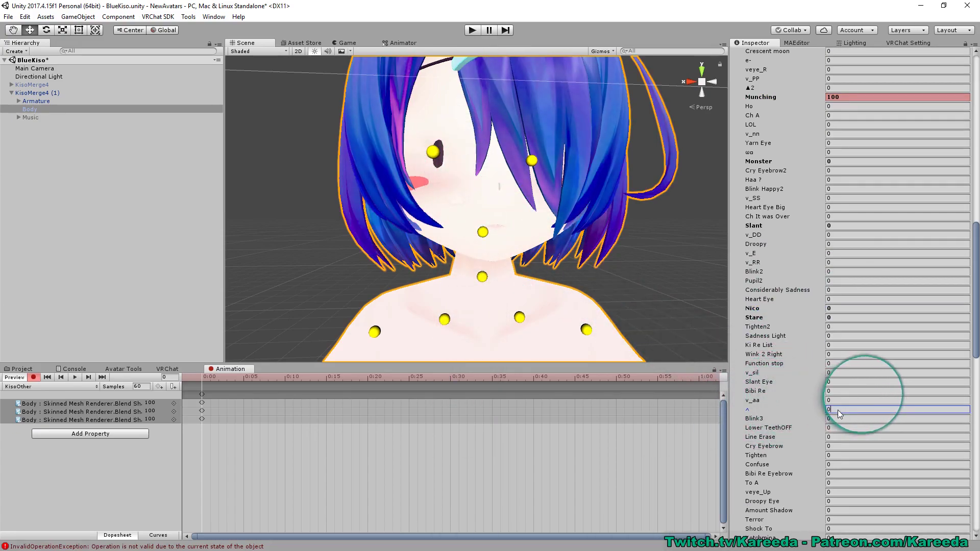
type("100")
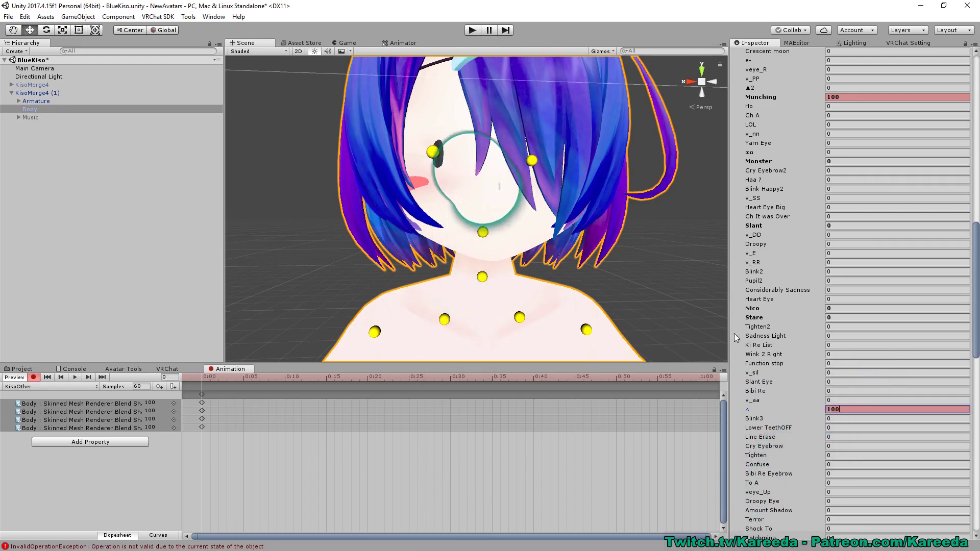
middle_click_drag(611, 278, 605, 279)
key("ctrl+z")
Record the Fool blend shape at 100 and check the face from the front and side.
scroll(789, 332, "down", 5)
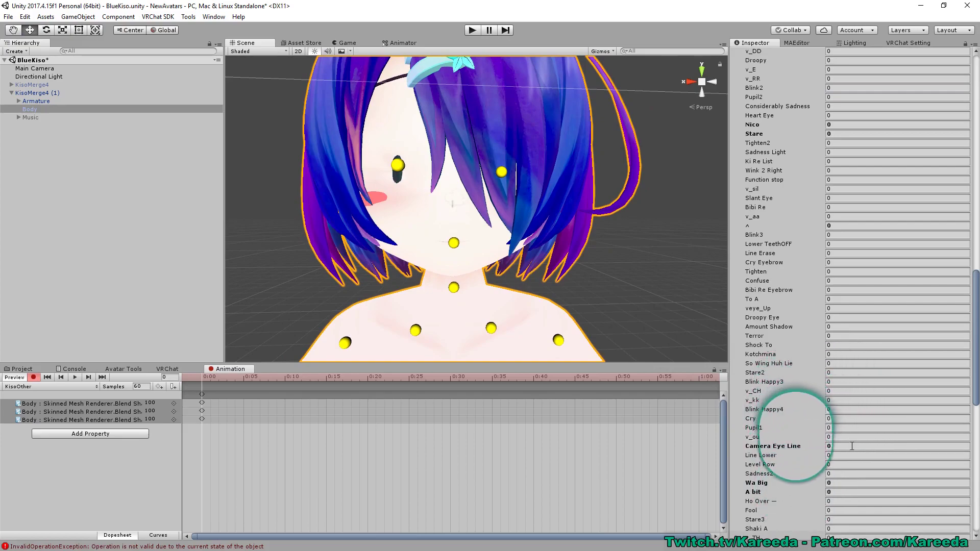
scroll(852, 454, "down", 1)
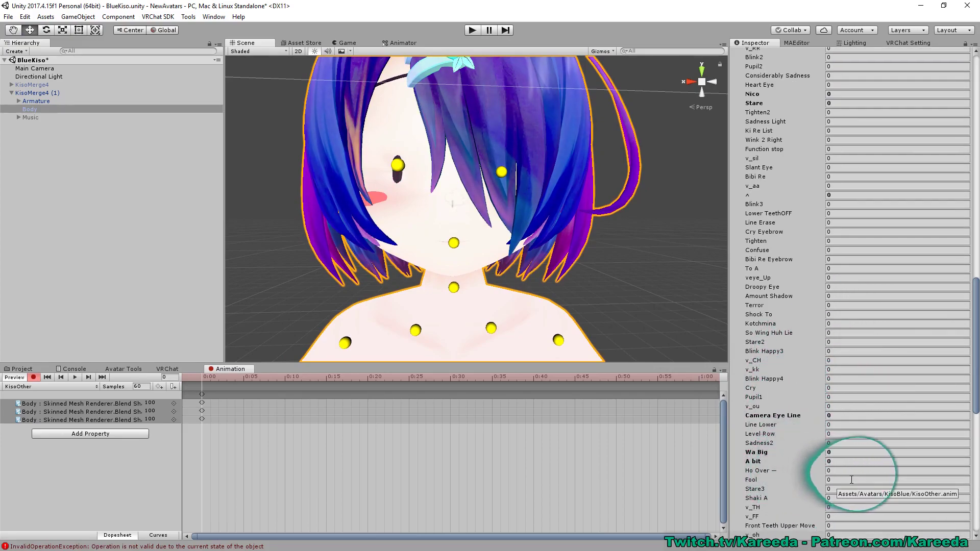
type("100")
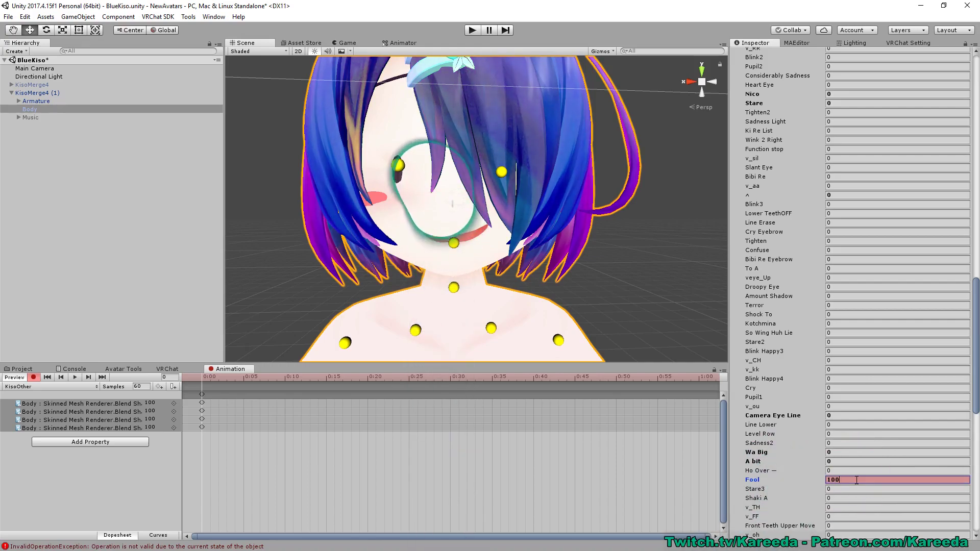
middle_click_drag(564, 263, 568, 253)
right_click_drag(568, 253, 592, 216)
middle_click_drag(593, 216, 601, 215)
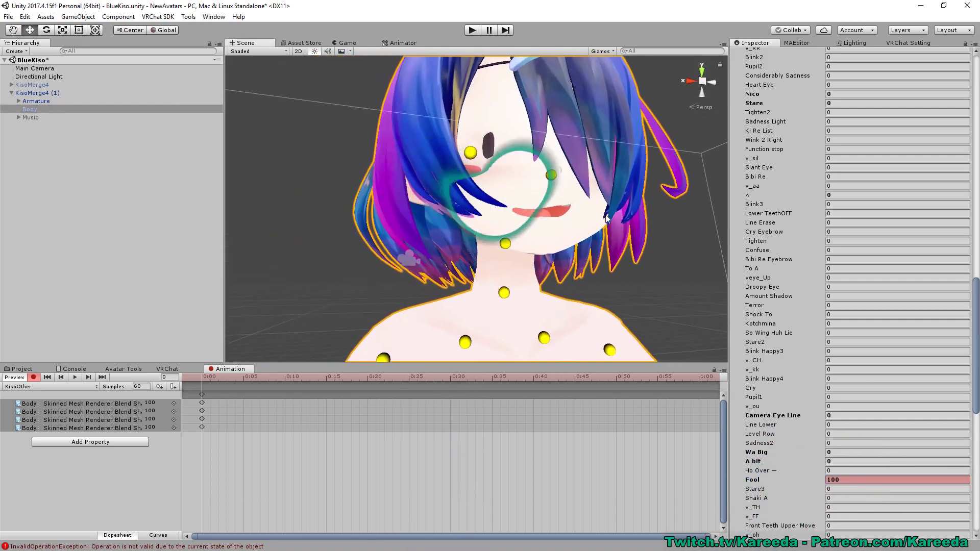
right_click_drag(601, 215, 609, 213)
left_click_drag(609, 214, 623, 221, "alt")
middle_click_drag(623, 221, 618, 197)
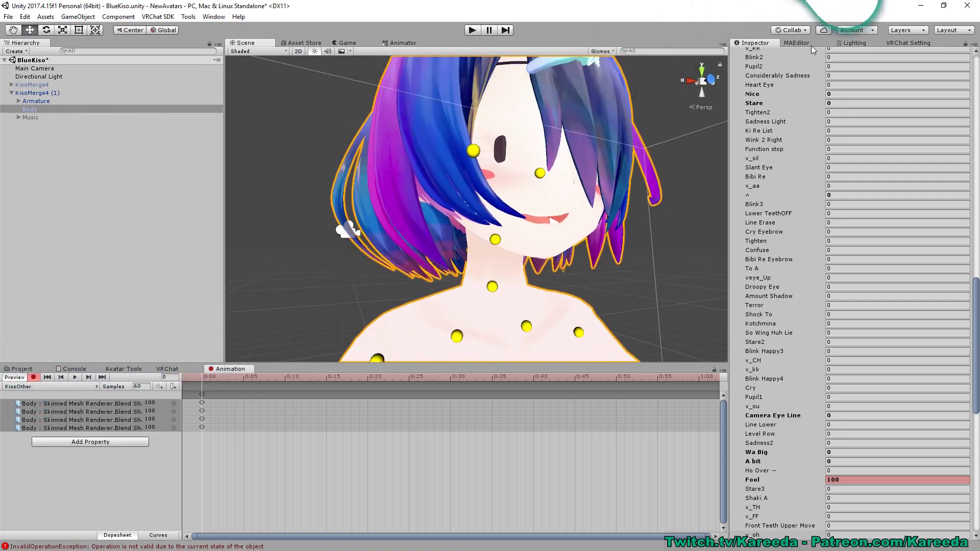
In the muscle editor's finger group, set Left Index Stretched to 0.796 and Left Middle Stretched to -0.749.
left_click(796, 43)
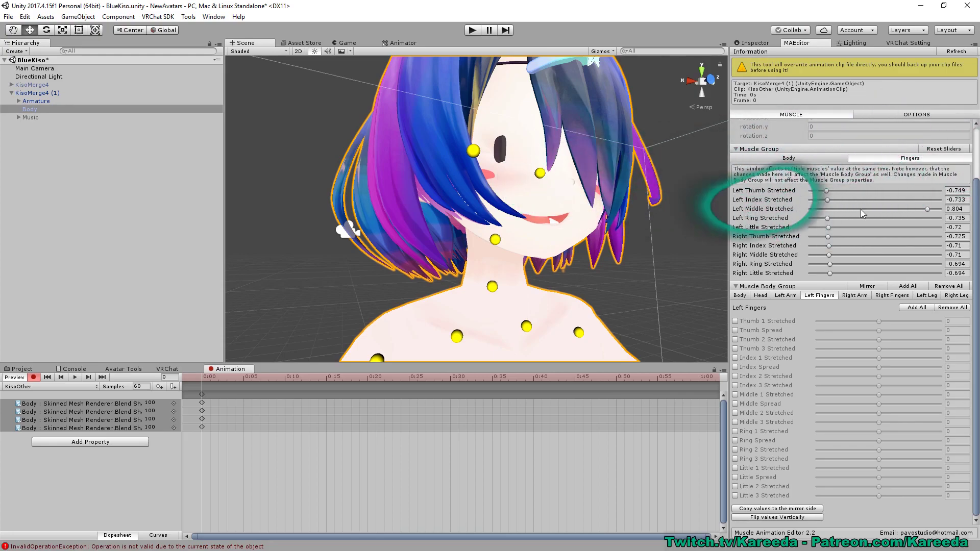
scroll(628, 203, "down", 8)
left_click_drag(627, 203, 603, 153, "alt")
middle_click_drag(643, 76, 633, 239)
left_click_drag(633, 235, 623, 192, "alt")
middle_click_drag(623, 192, 631, 120)
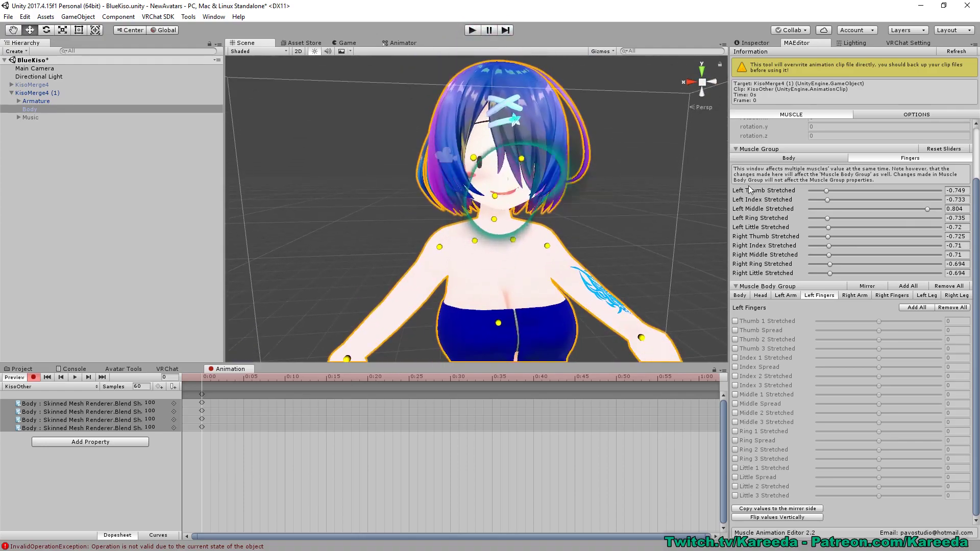
left_click_drag(915, 198, 828, 212)
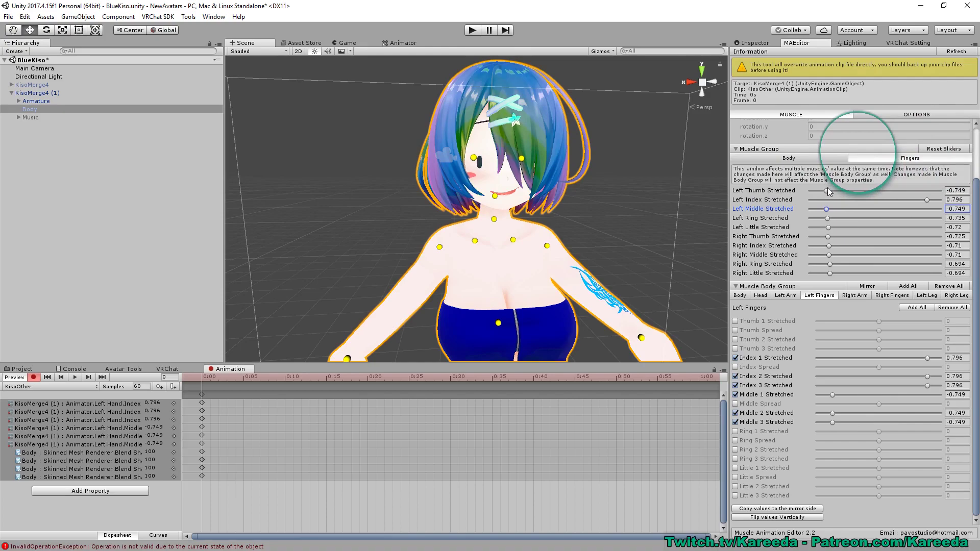
Curl the remaining left fingers by setting Thumb Stretched to -0.757, Ring Stretched to -0.727 and Little Stretched to -0.72.
left_click(827, 190)
left_click(827, 218)
left_click(829, 227)
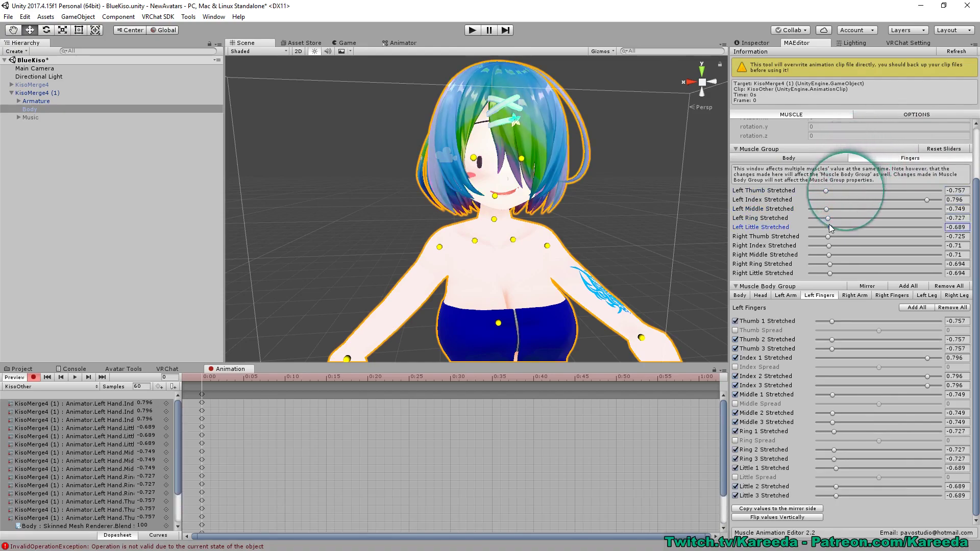
left_click_drag(830, 227, 828, 228)
Check the pointing left hand up close and copy its finger values to the mirror side.
middle_click_drag(703, 321, 649, 219)
left_click_drag(650, 218, 454, 276, "alt")
middle_click_drag(452, 279, 326, 294)
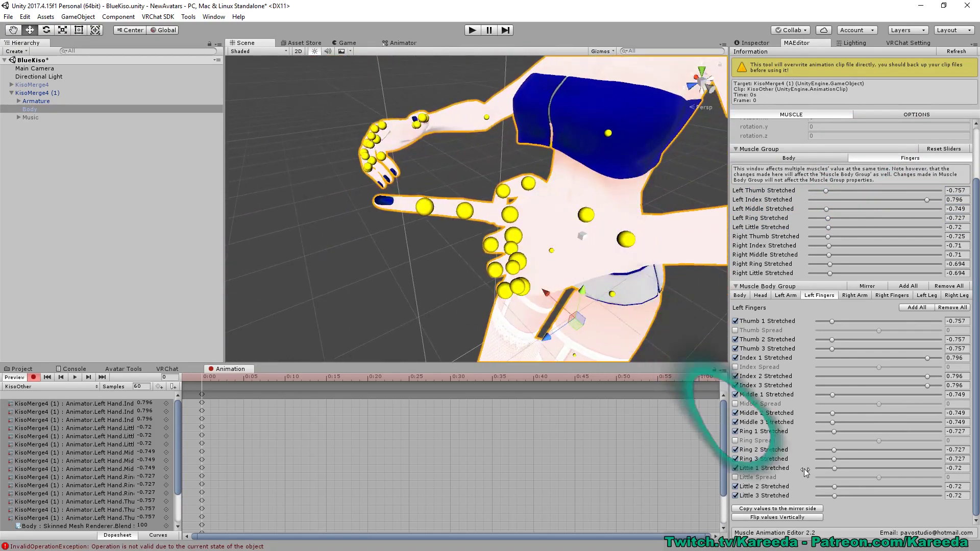
left_click(780, 509)
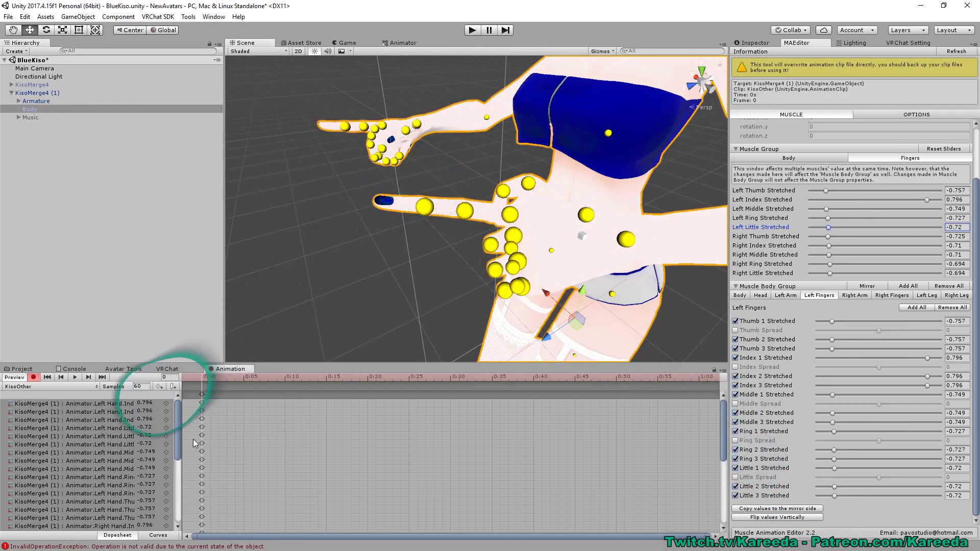
Duplicate all KisoOther keyframes from frame 0 to frame 1.
left_click(202, 394)
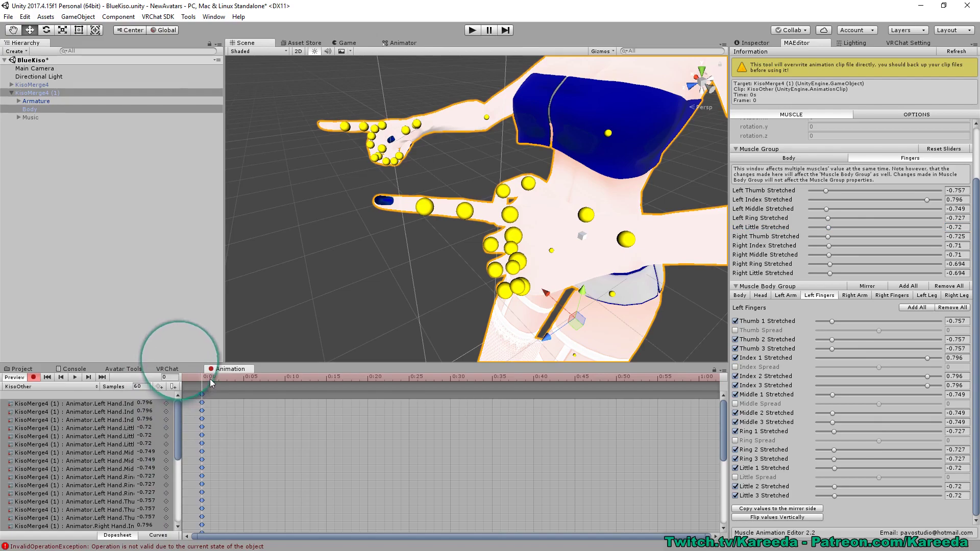
left_click(210, 378)
key("ctrl+v")
mouse_move(179, 408)
left_mouse_down()
mouse_move(186, 455)
mouse_move(180, 404)
left_mouse_up()
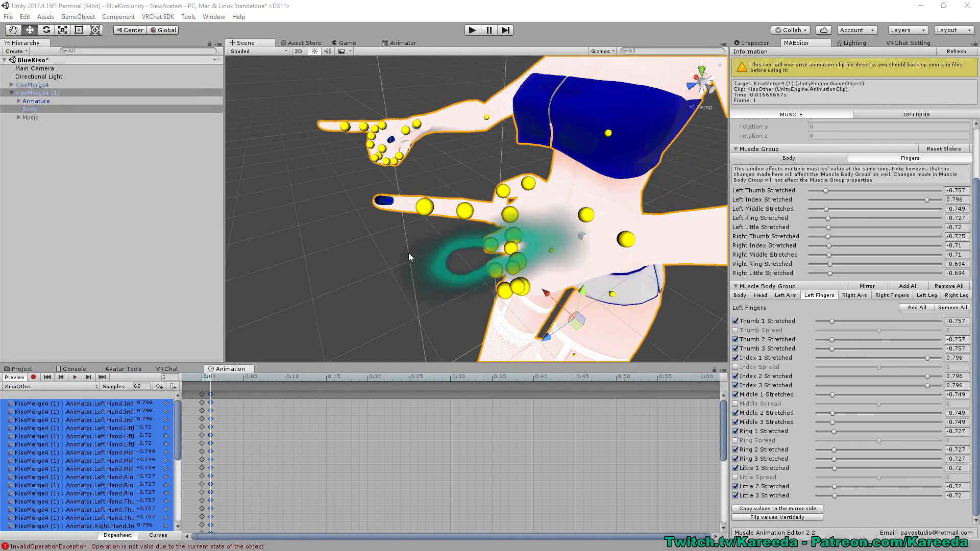
Deactivate the KisoMerge4 (1) copy in the scene and activate the original KisoMerge4 avatar.
left_click(19, 369)
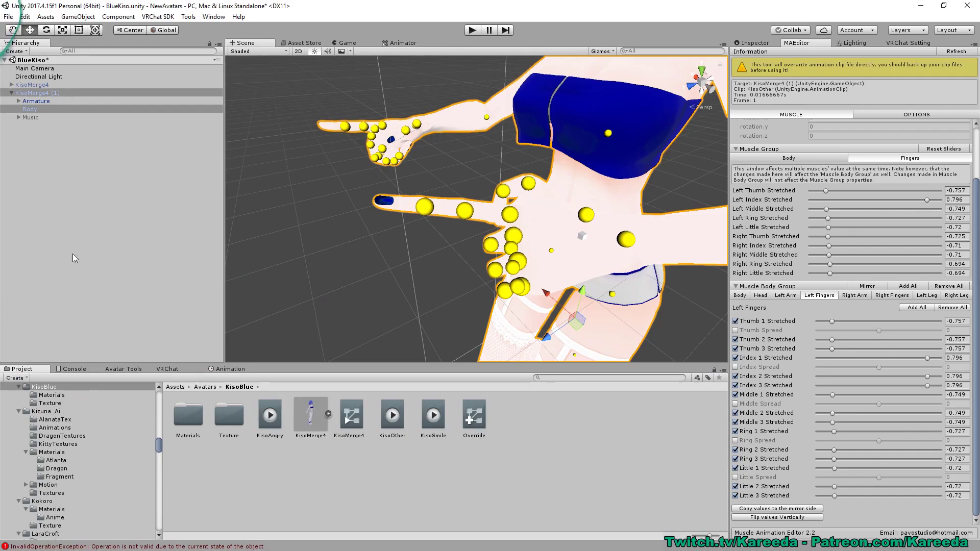
left_click(72, 94)
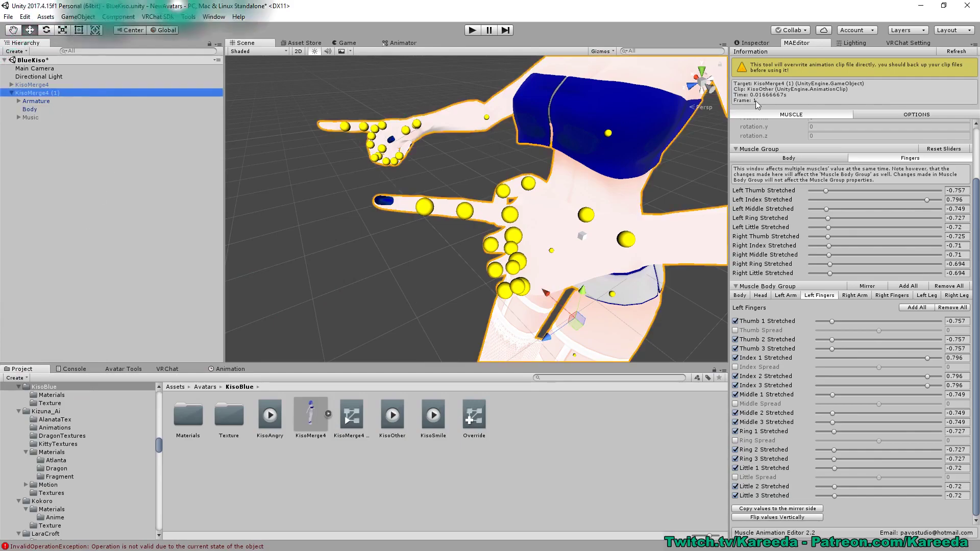
left_click(754, 43)
left_click(755, 55)
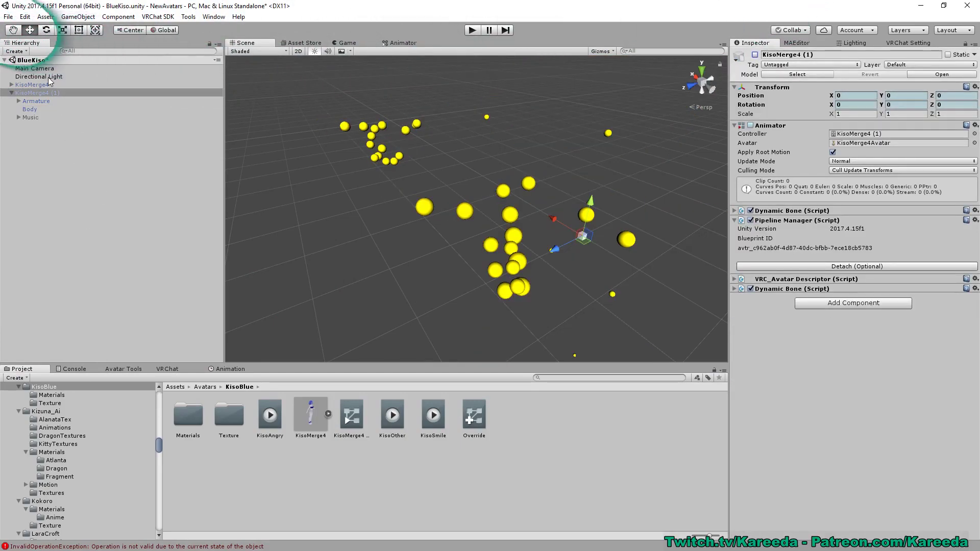
left_click(31, 85)
left_click(754, 55)
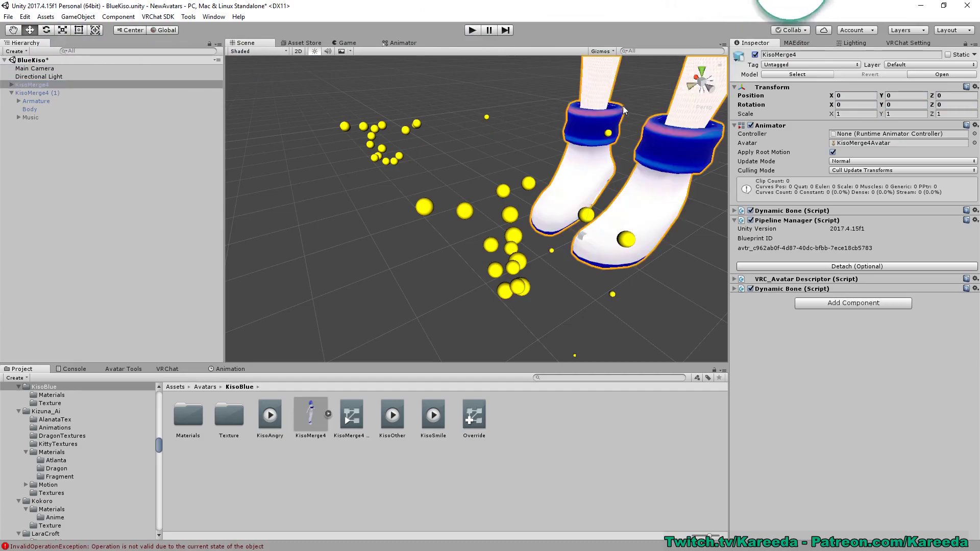
View the KisoMerge4 avatar from the front and expand its VRC_Avatar Descriptor settings.
scroll(549, 129, "down", 8)
middle_click_drag(549, 129, 560, 225)
right_click_drag(560, 225, 637, 168)
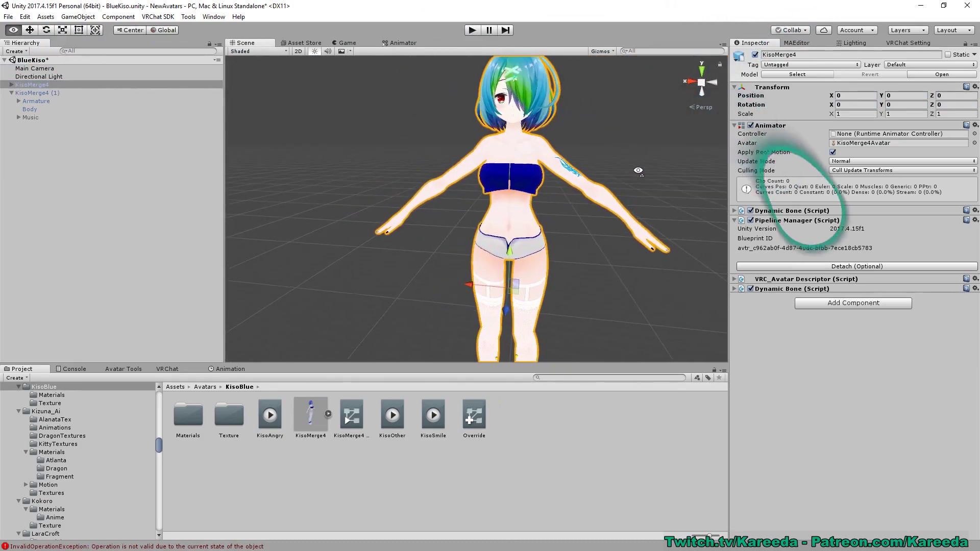
left_click(744, 281)
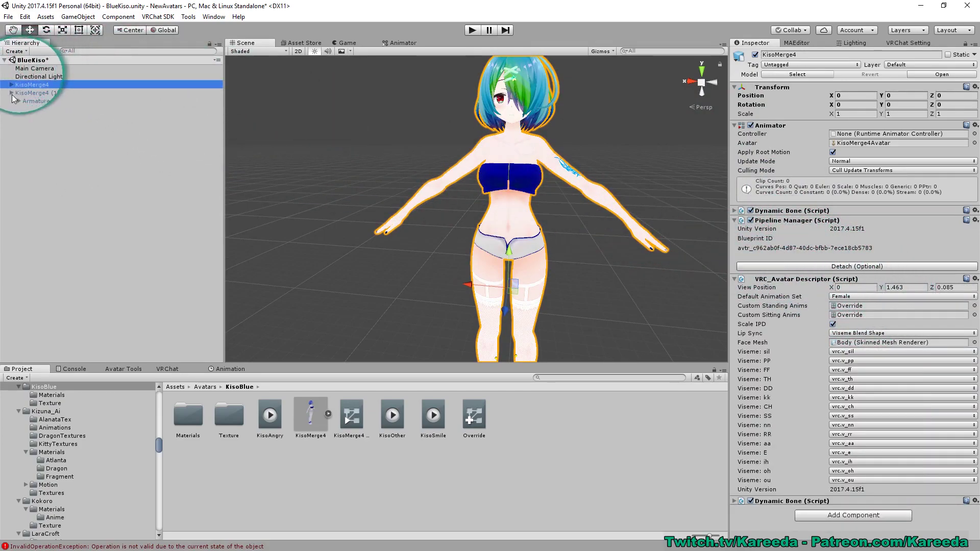
Delete the KisoMerge4 (1) copy from the scene and open the Override controller's animation slots.
right_click(41, 92)
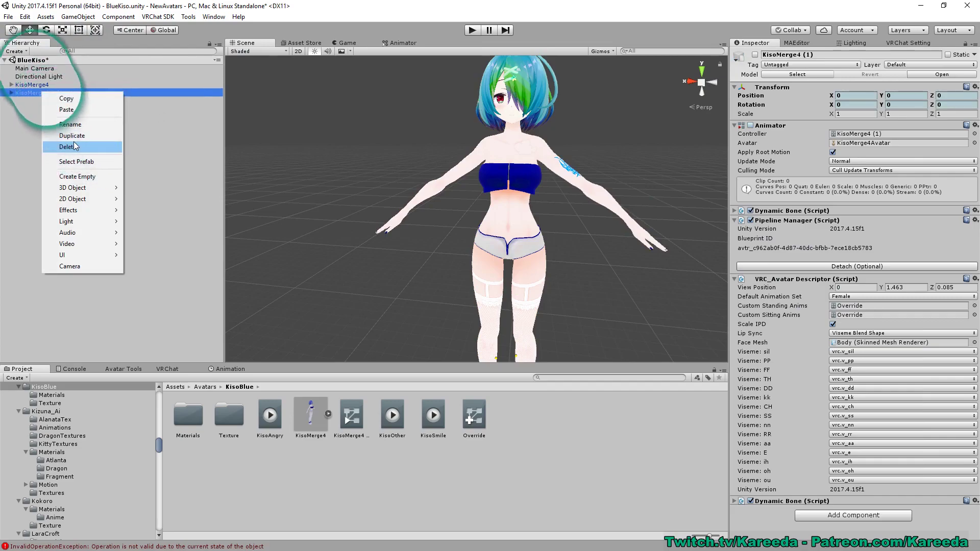
left_click(74, 144)
left_click(43, 84)
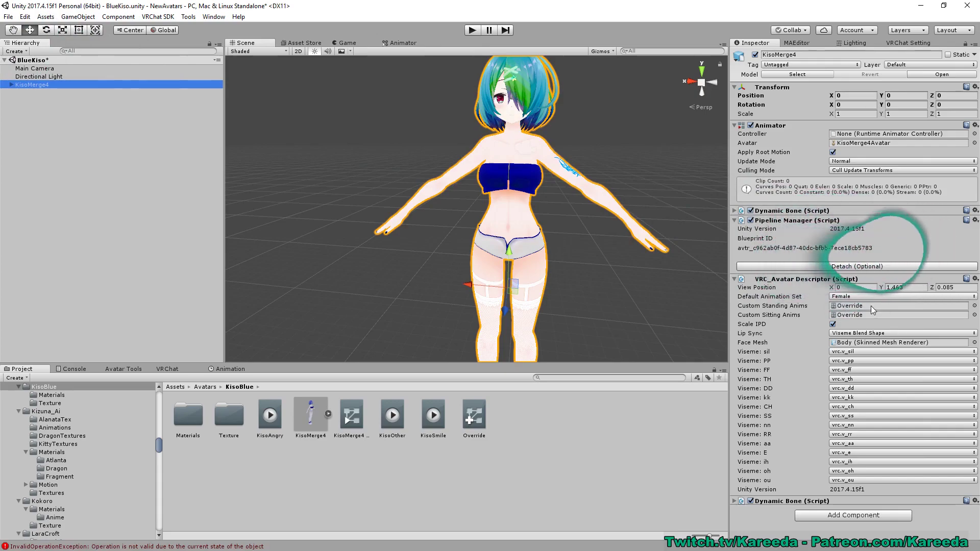
left_click(474, 416)
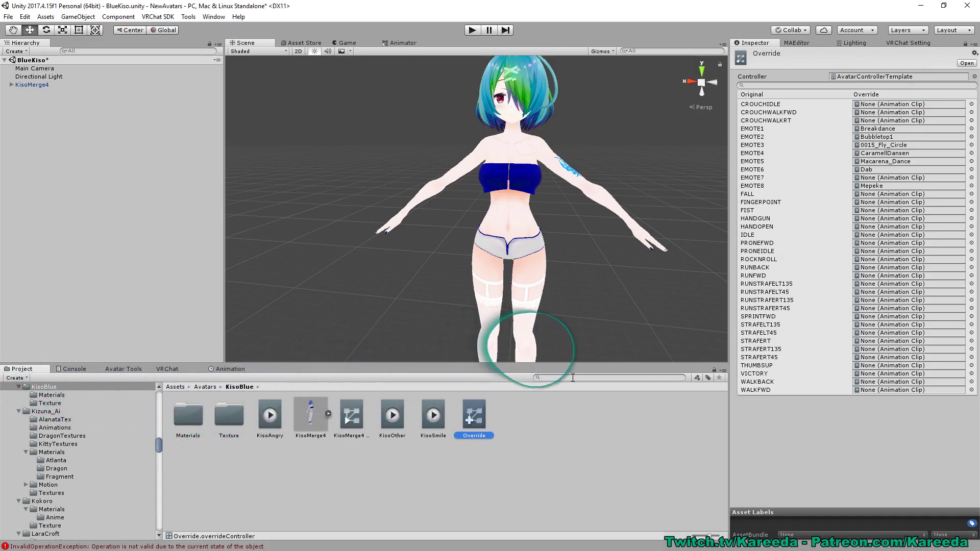
Search the project for CustomOver and inspect the CustomOverrideEmpty controller's animation slots.
left_click_drag(159, 446, 160, 527)
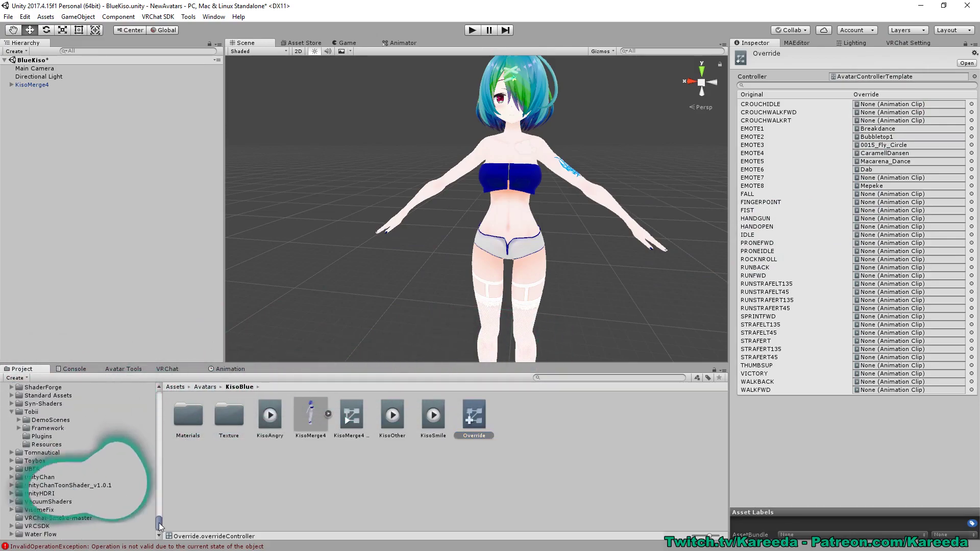
left_click(571, 378)
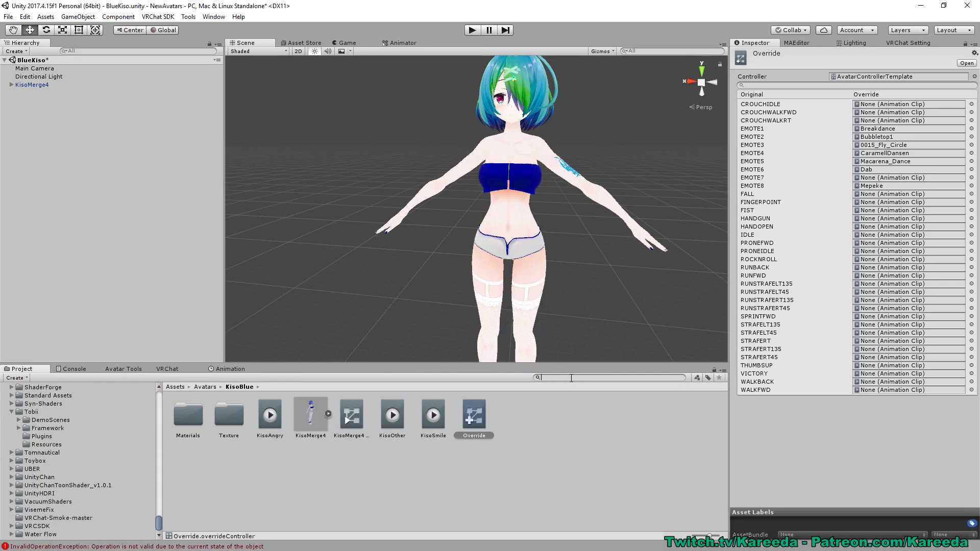
type("CustomOver")
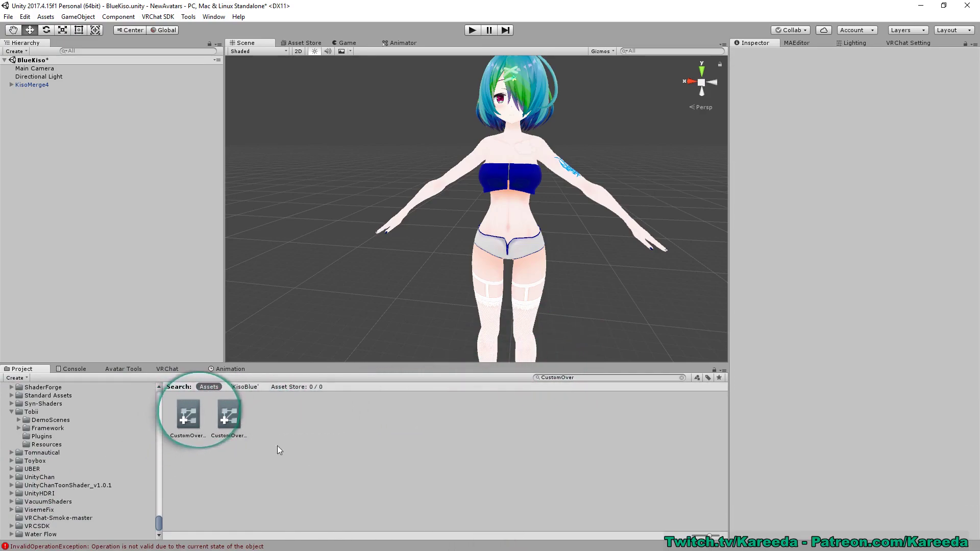
left_click(237, 424)
left_click(194, 411)
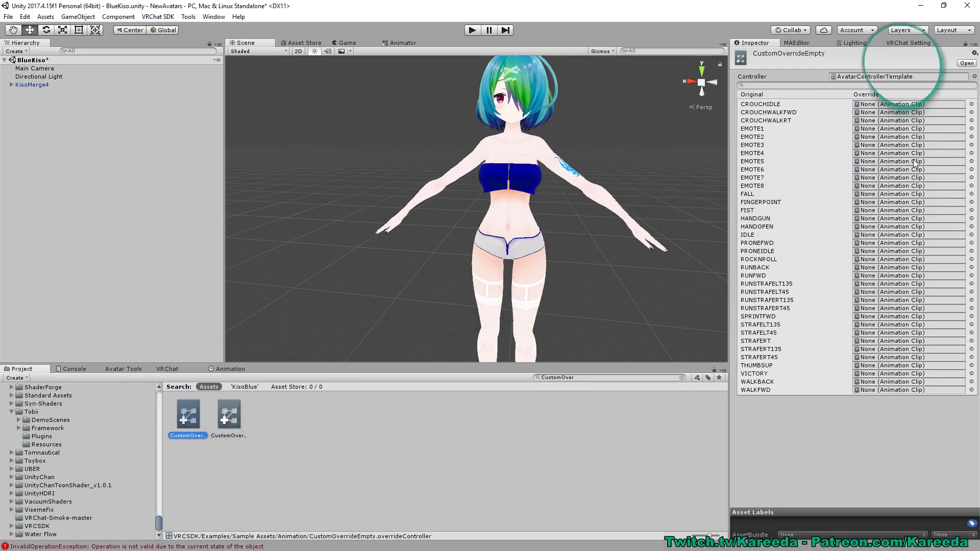
left_click(326, 414)
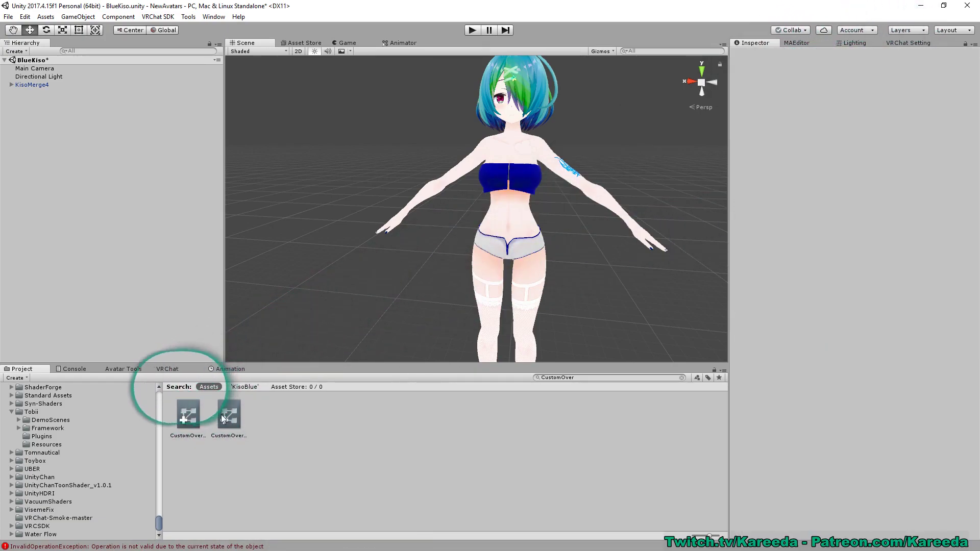
Duplicate the CustomOverrideEmpty controller and move the copy into the Avatars/KisoBlue folder.
left_click(196, 415)
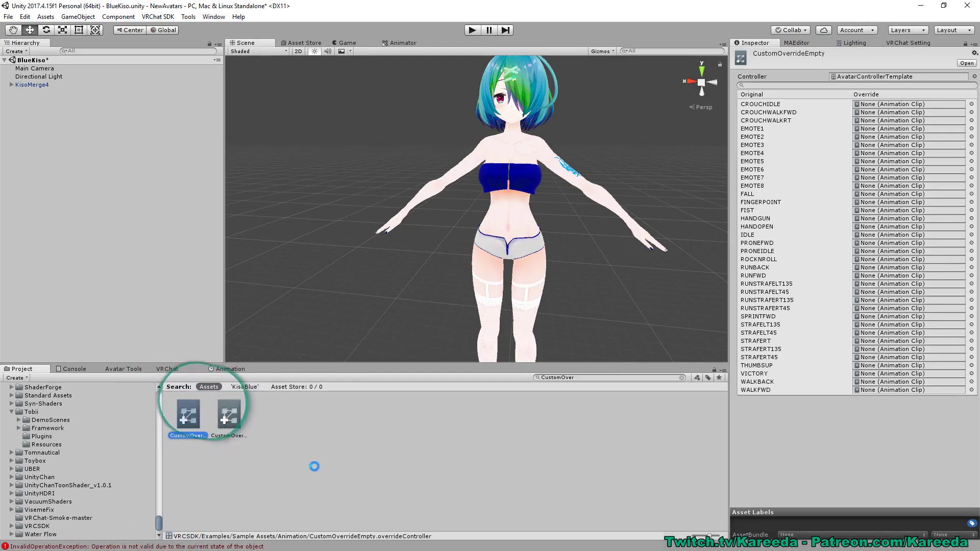
key("ctrl+d")
scroll(123, 458, "up", 10)
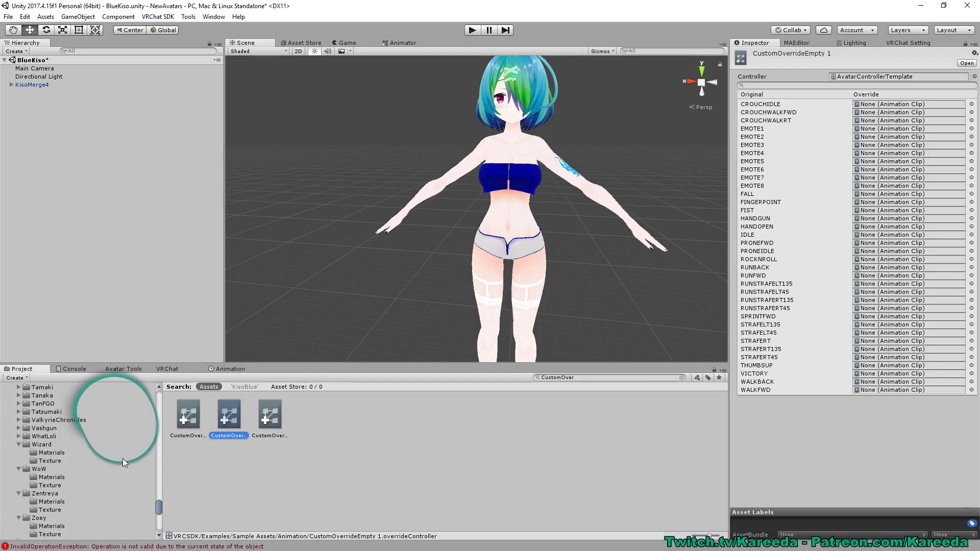
scroll(122, 458, "up", 10)
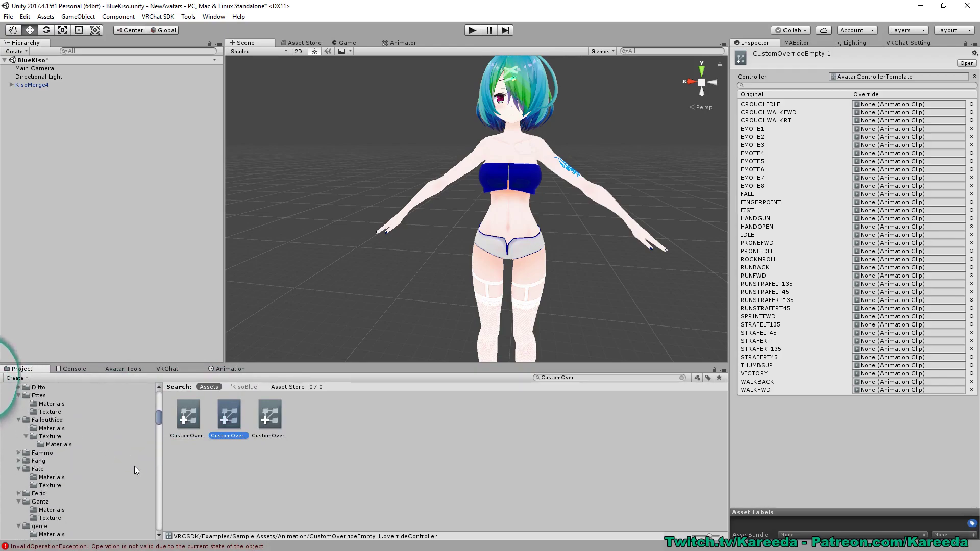
scroll(93, 433, "down", 10)
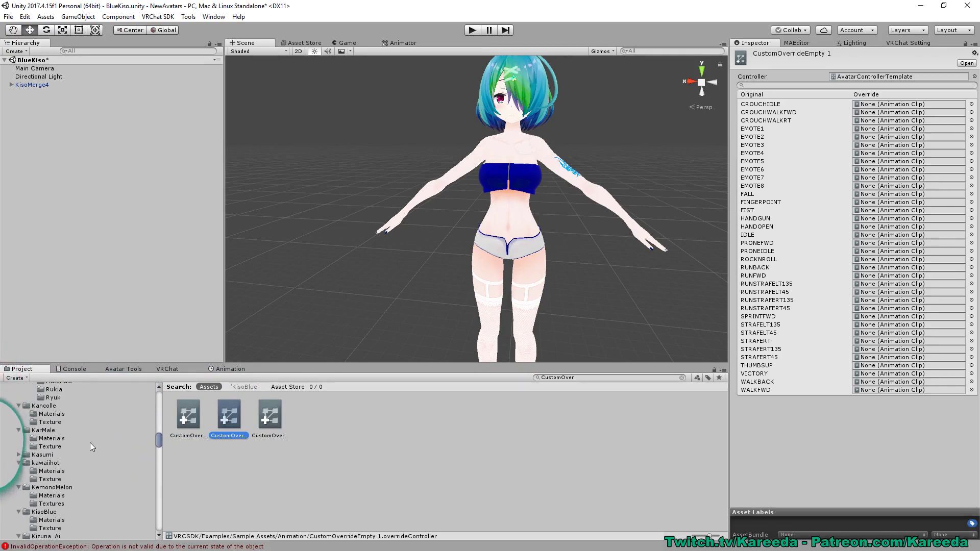
scroll(92, 449, "down", 3)
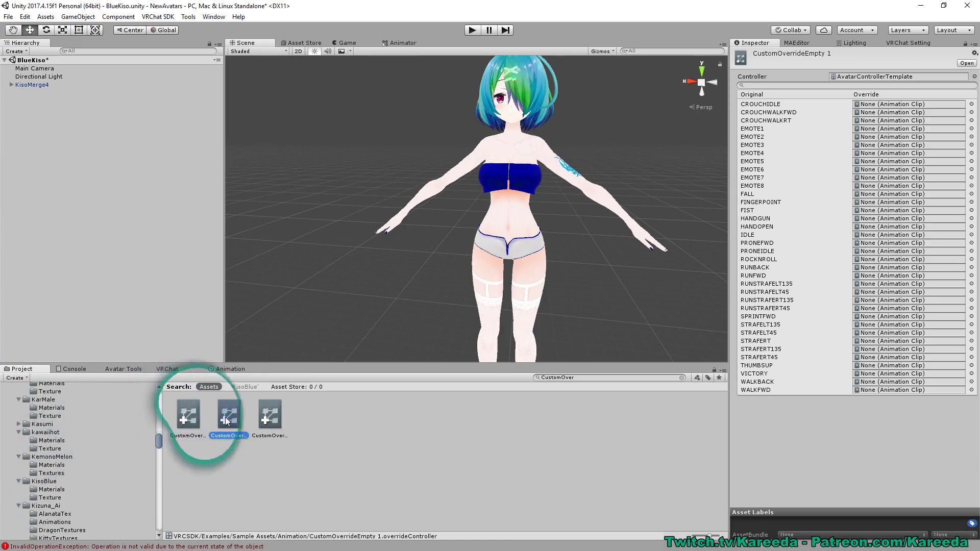
left_click_drag(225, 418, 45, 487)
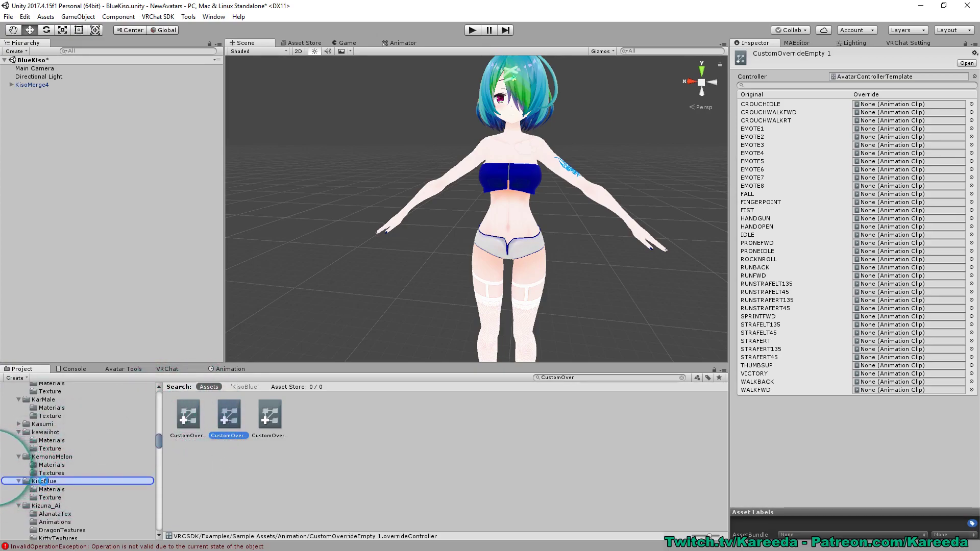
left_click(44, 482)
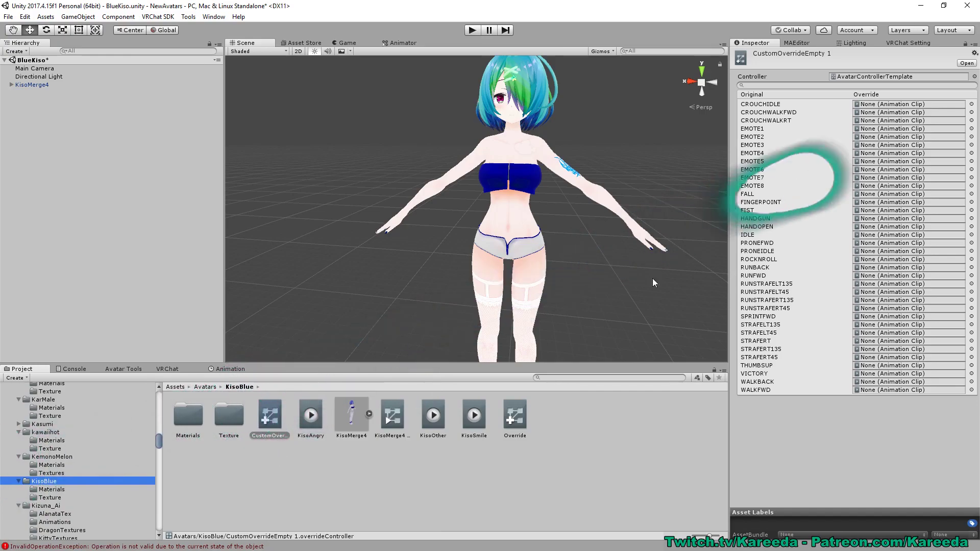
Try CustomOverrideEmpty 1 as KisoMerge4's Custom Sitting Anims and restore the Override controller in that slot.
left_click(39, 84)
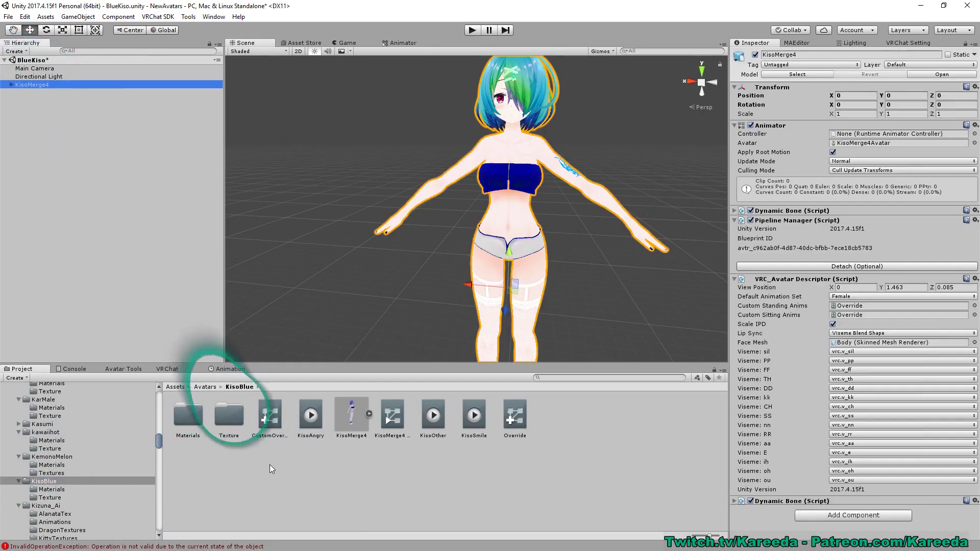
left_click_drag(269, 417, 840, 331)
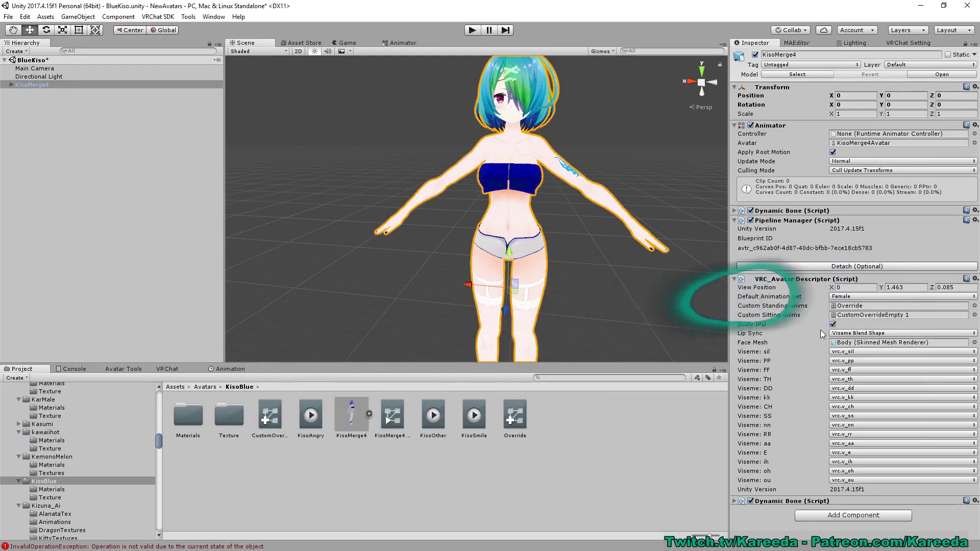
left_click(270, 415)
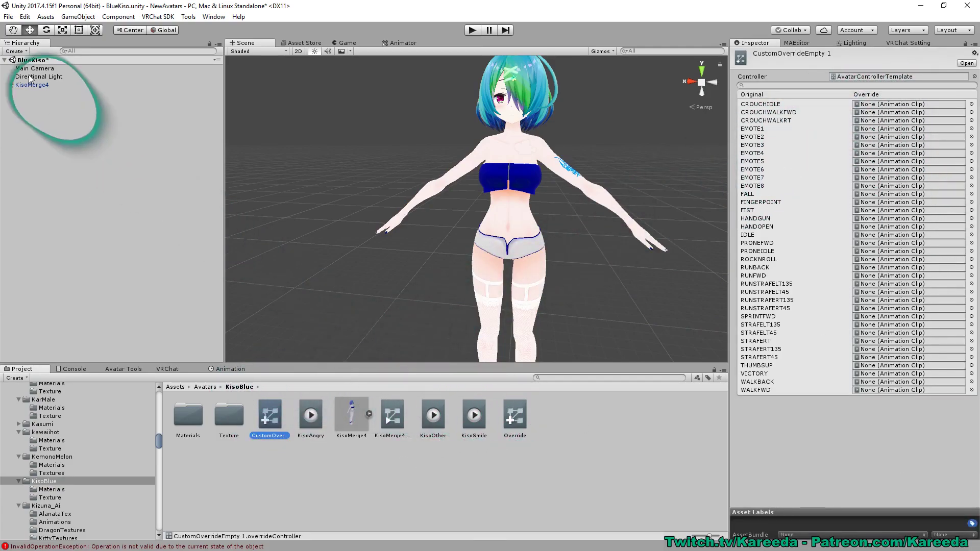
left_click(59, 86)
left_click_drag(519, 416, 821, 342)
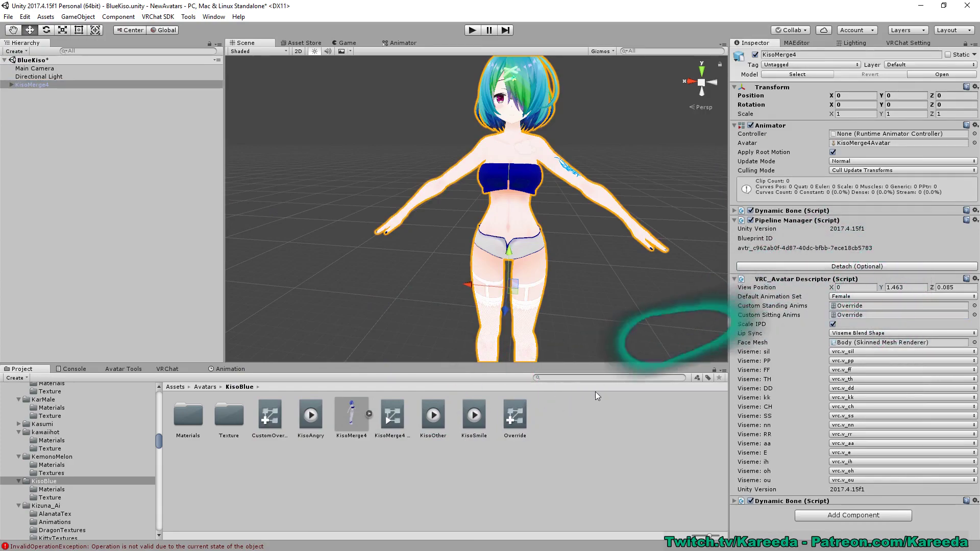
In the Override controller, assign the KisoAngry clip to ROCKNROLL and the KisoOther clip to FINGERPOINT.
left_click(514, 416)
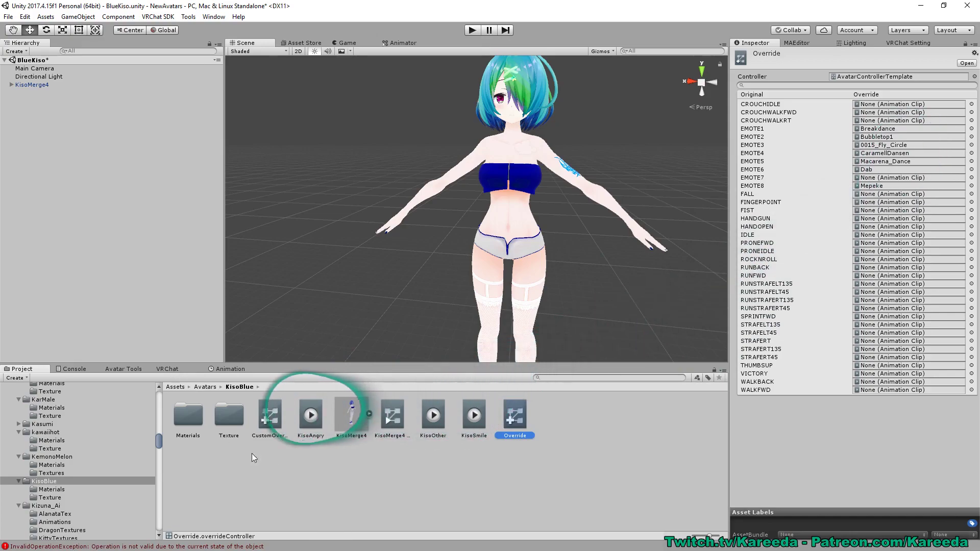
left_click_drag(307, 420, 862, 263)
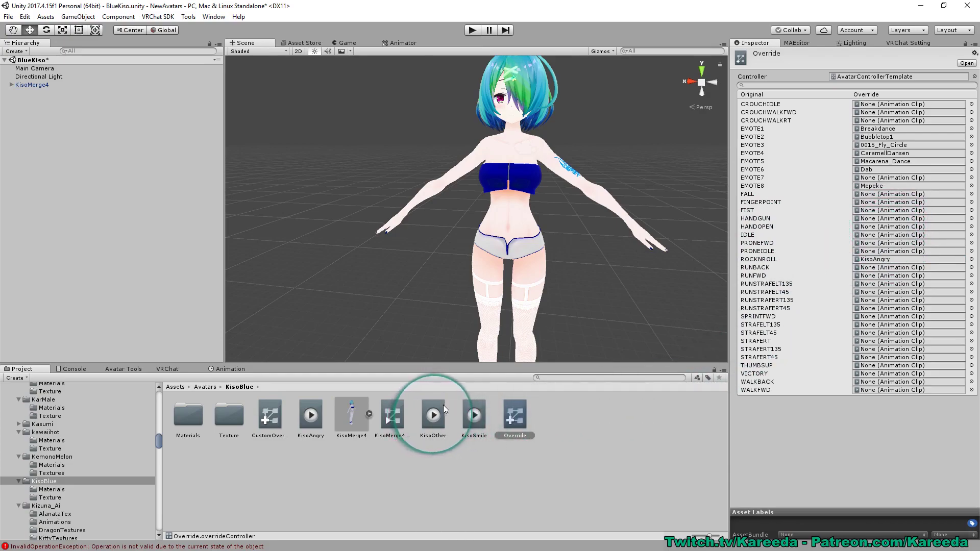
left_click_drag(435, 414, 887, 203)
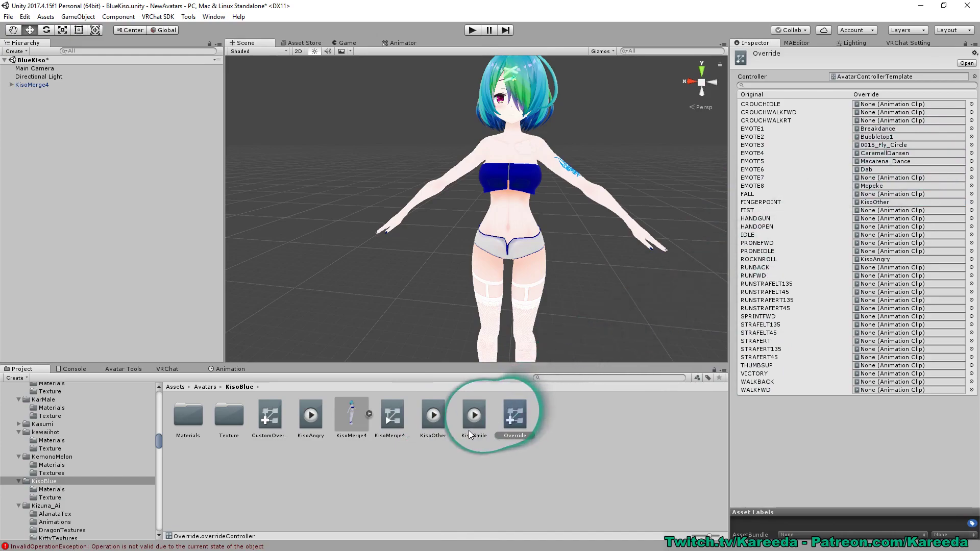
Assign the KisoSmile clip to the Override controller's VICTORY gesture, filtering the animation clips by Kiso.
left_click_drag(472, 413, 958, 370)
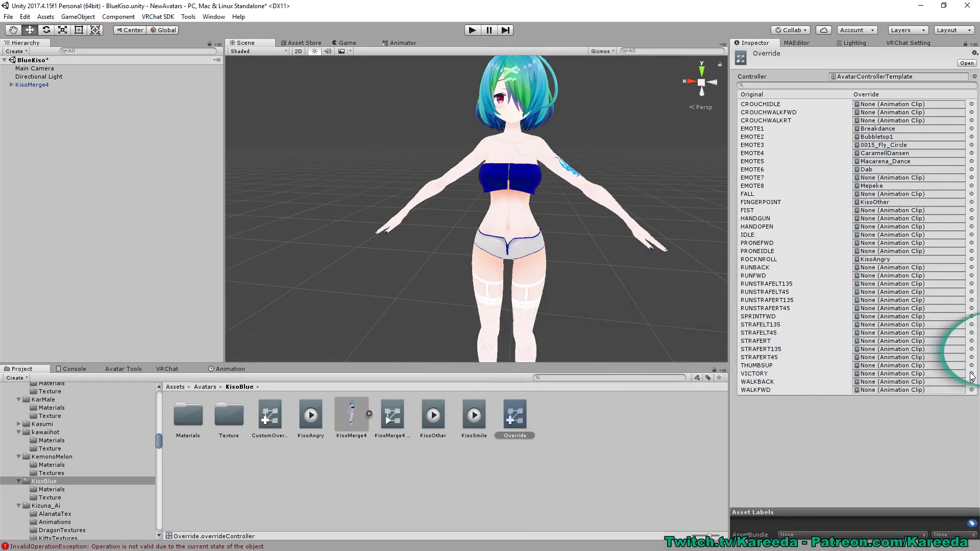
left_click(971, 374)
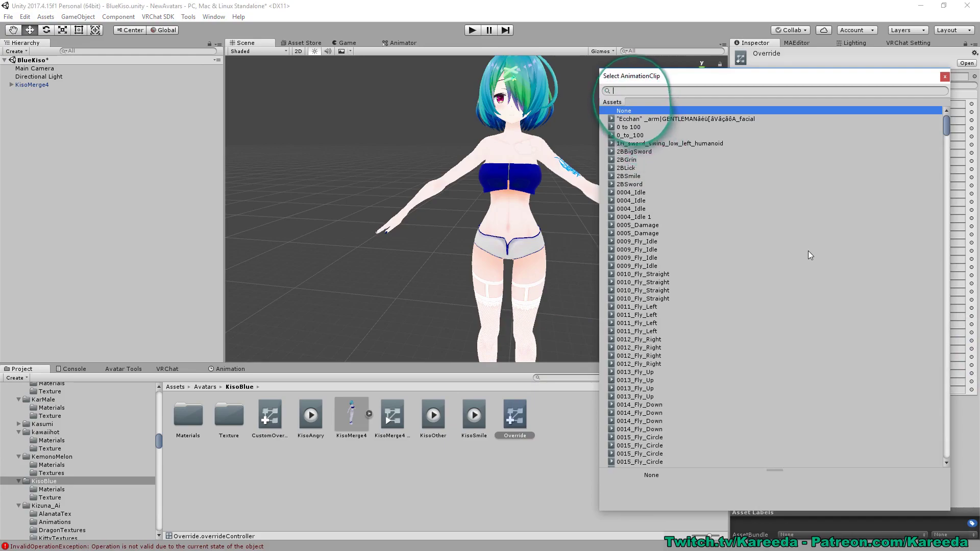
type("Kiso")
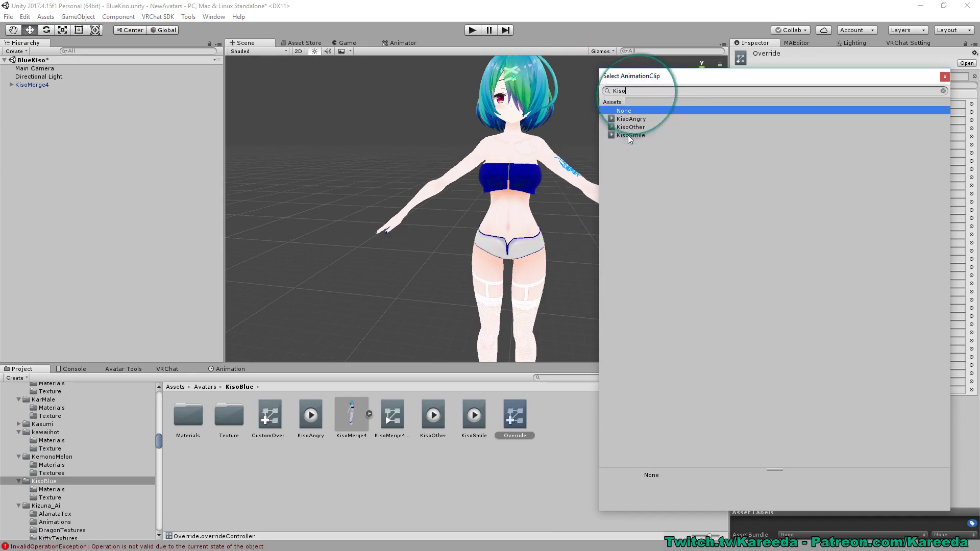
left_click(628, 135)
left_click(944, 78)
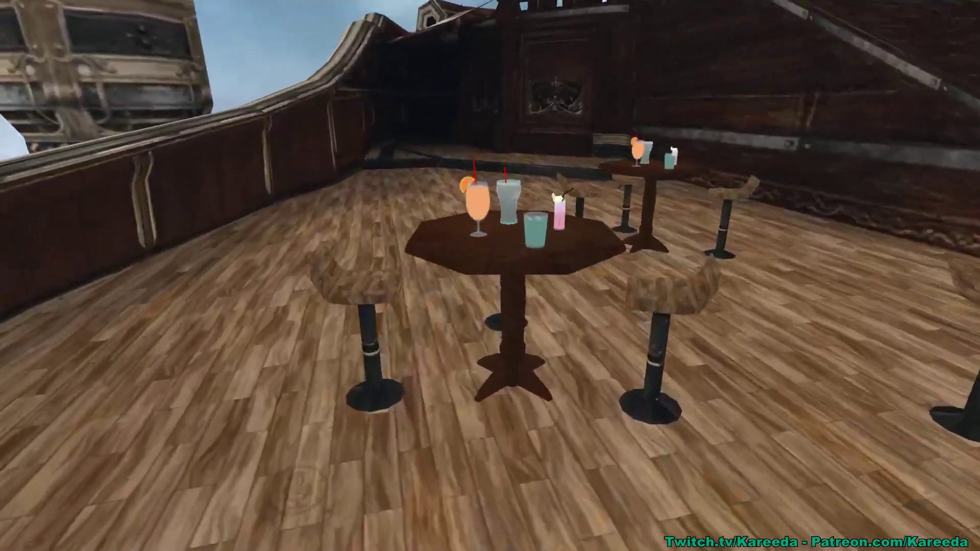
left_click(490, 276)
key("w")
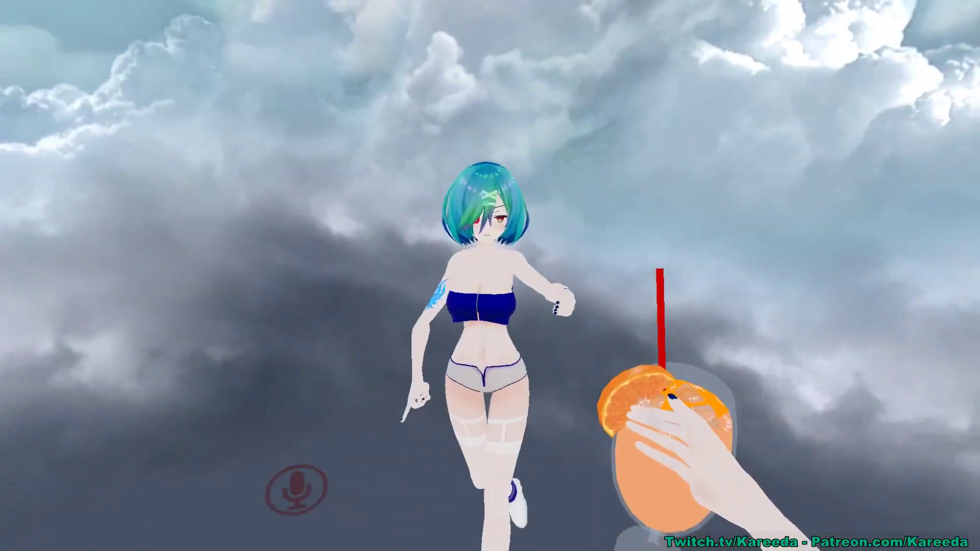